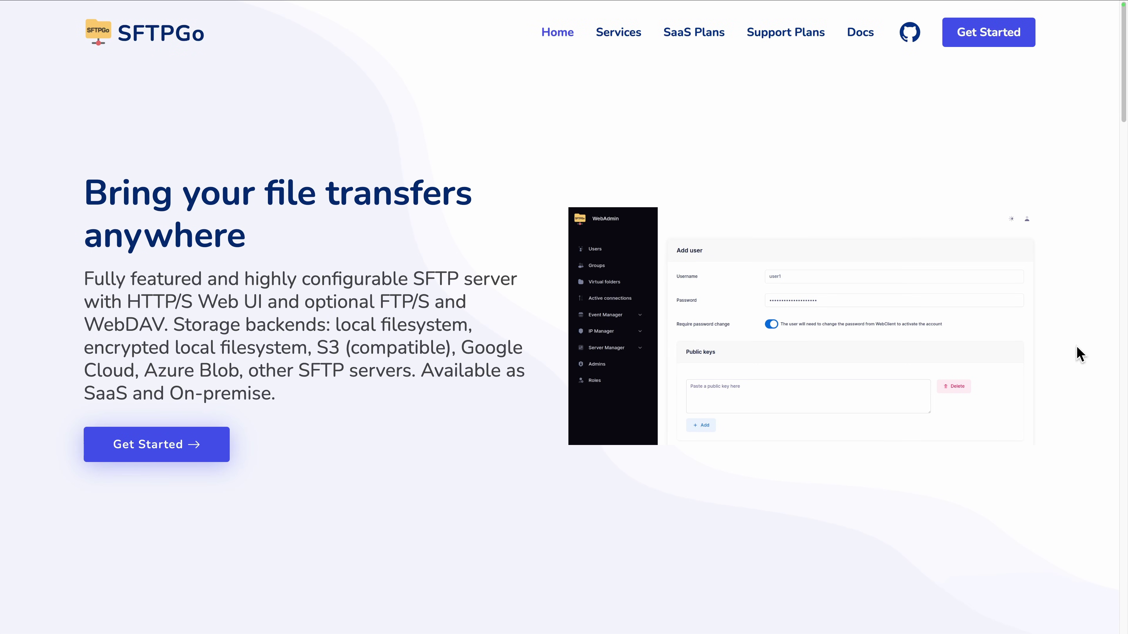
Step: Scroll down the SFTPGo site to the docs and open Getting Started > Installation
{"action": "scroll", "coordinate": [1080, 355], "scroll_direction": "down", "scroll_amount": 10}
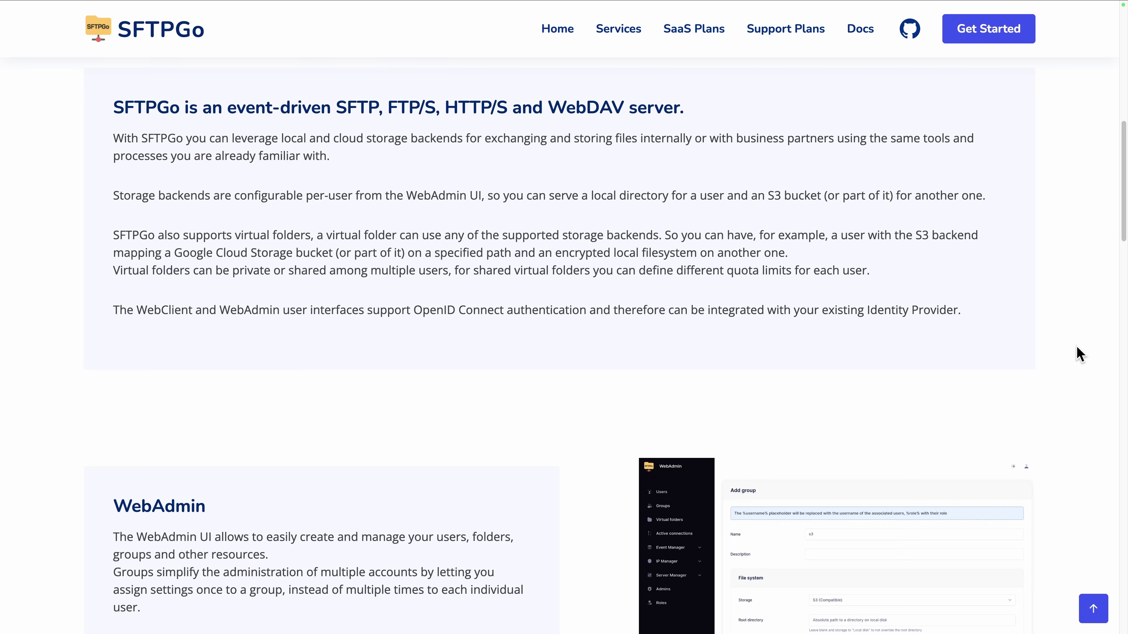
{"action": "scroll", "coordinate": [1080, 355], "scroll_direction": "down", "scroll_amount": 4}
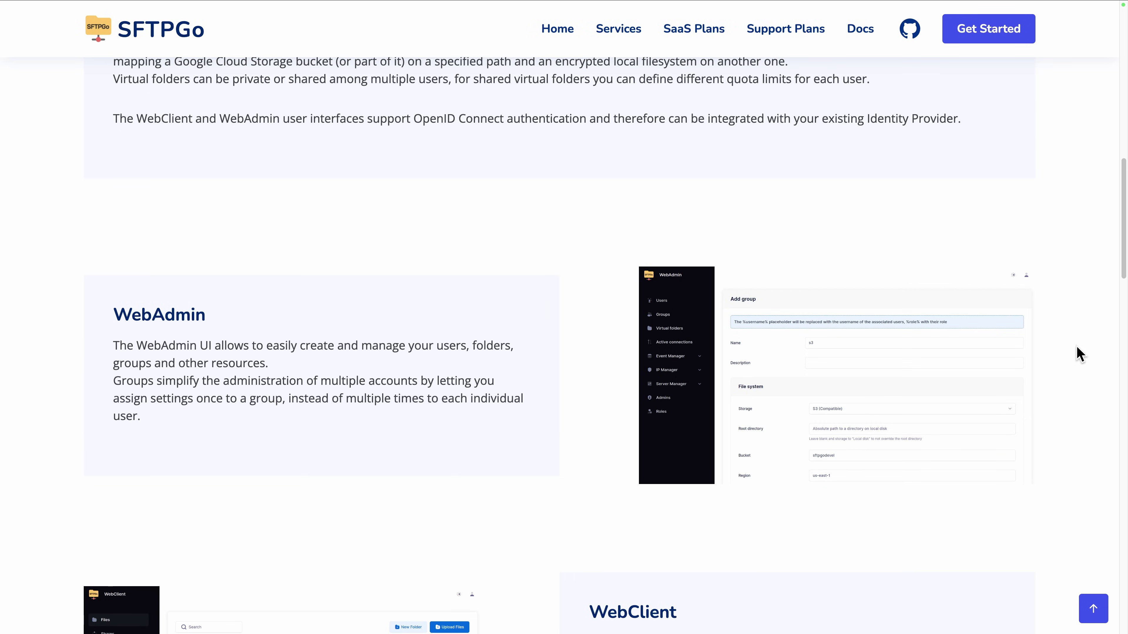
{"action": "scroll", "coordinate": [1080, 354], "scroll_direction": "down", "scroll_amount": 7}
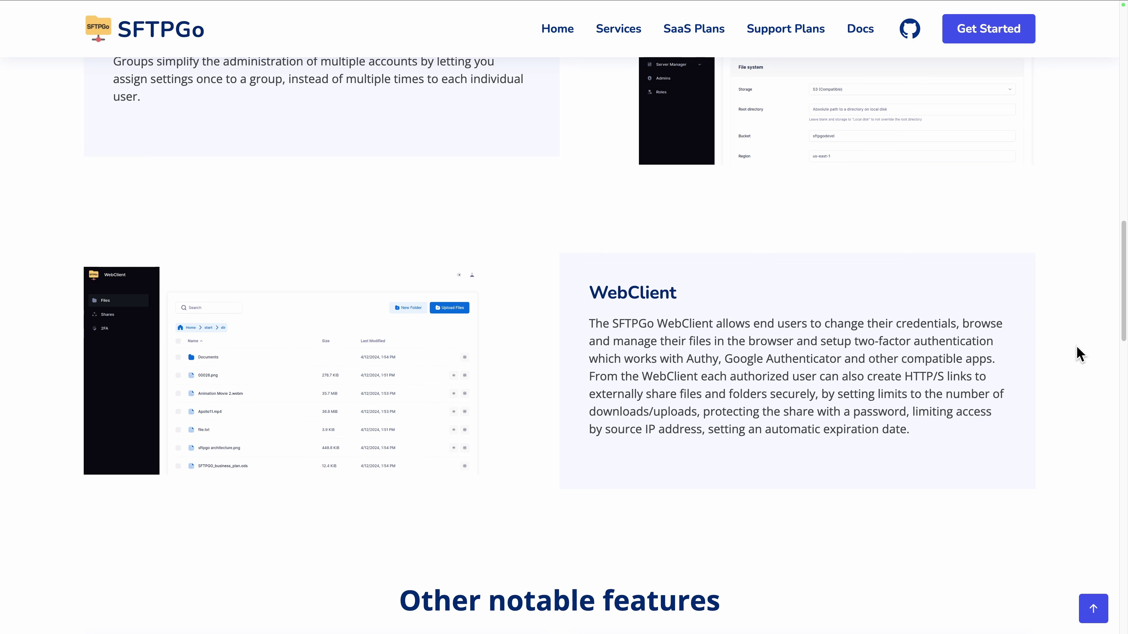
{"action": "scroll", "coordinate": [1080, 354], "scroll_direction": "down", "scroll_amount": 10}
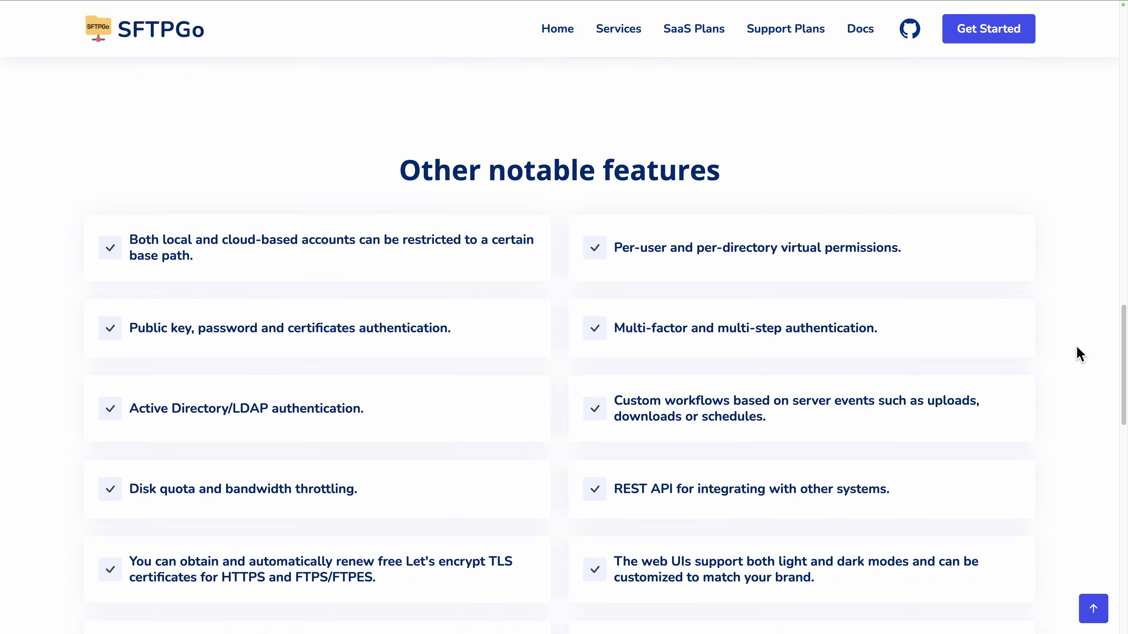
{"action": "scroll", "coordinate": [1080, 354], "scroll_direction": "down", "scroll_amount": 6}
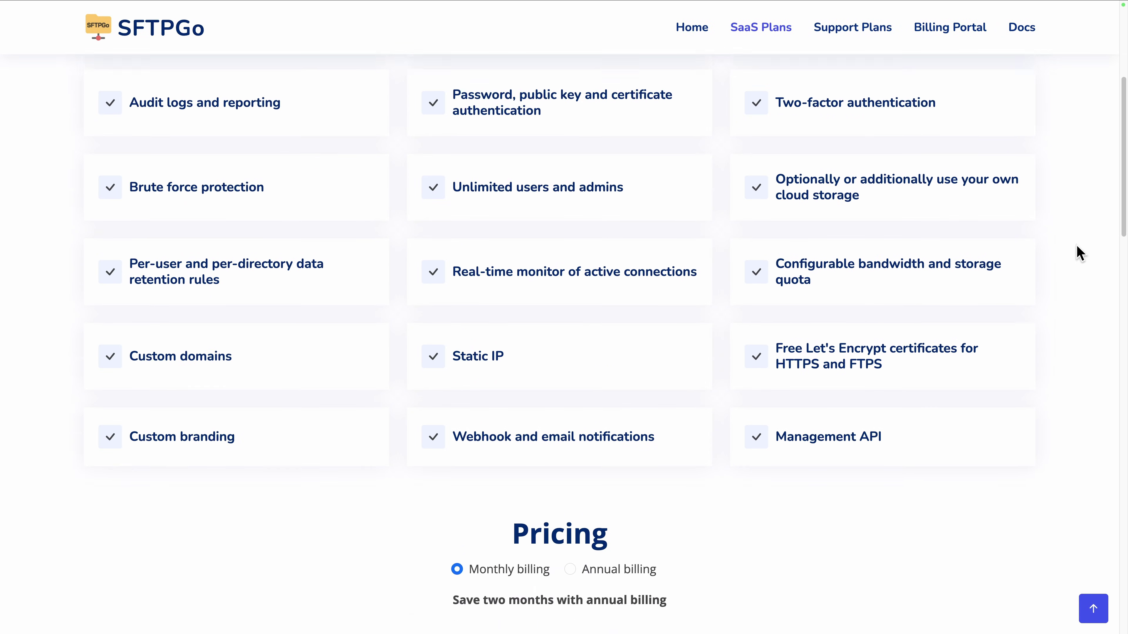
{"action": "scroll", "coordinate": [1081, 253], "scroll_direction": "down", "scroll_amount": 3}
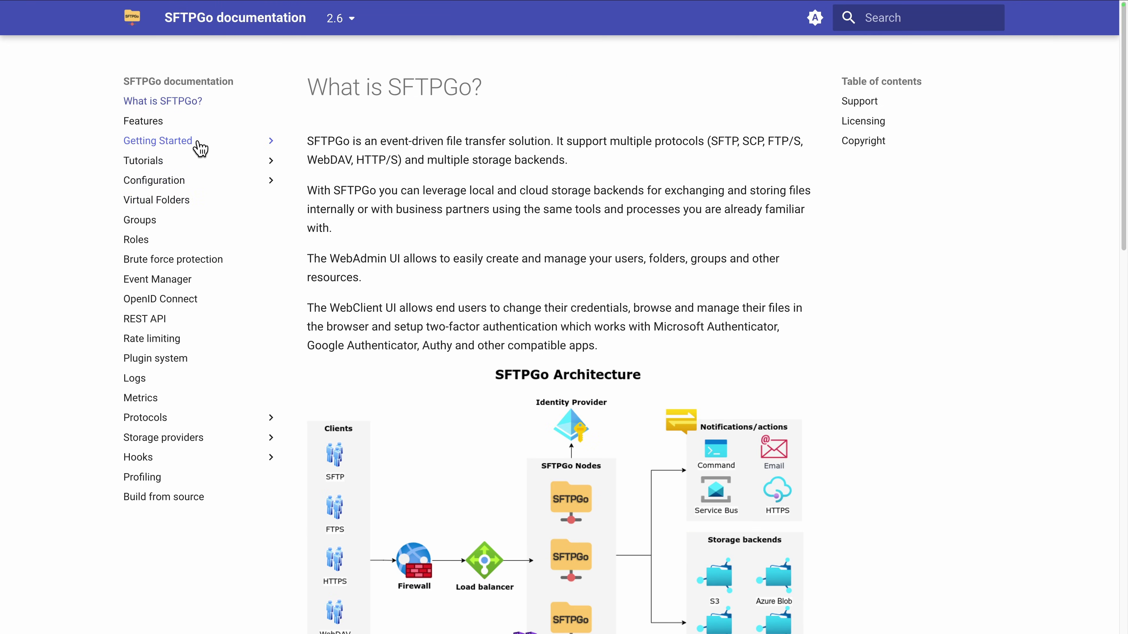
{"action": "left_click", "coordinate": [194, 141]}
{"action": "left_click", "coordinate": [175, 168]}
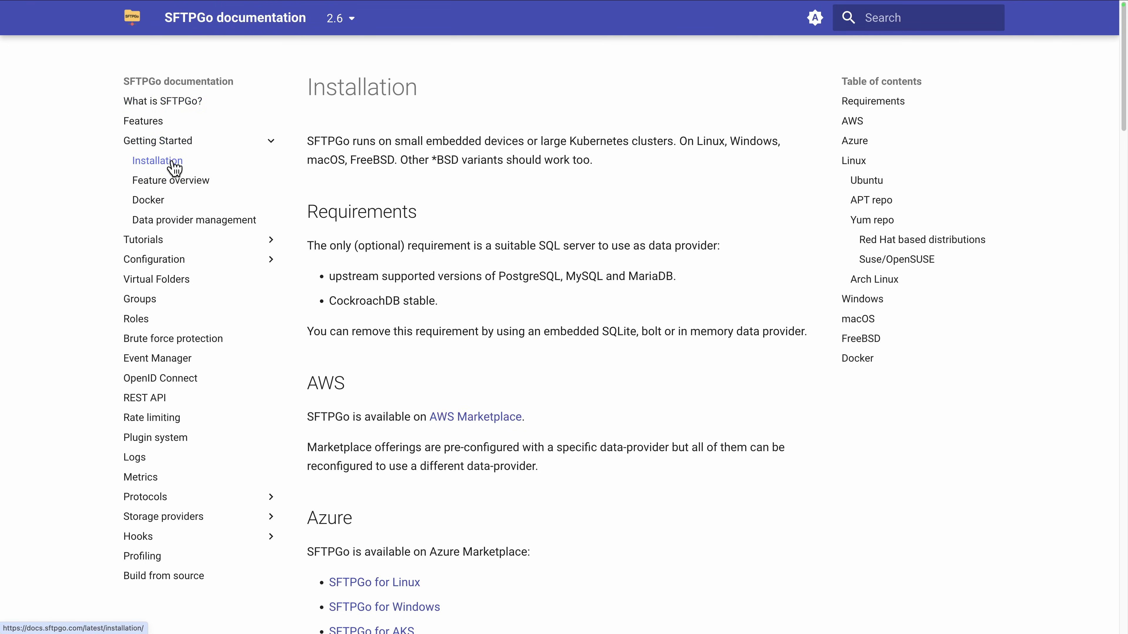
{"action": "scroll", "coordinate": [623, 247], "scroll_direction": "down", "scroll_amount": 10}
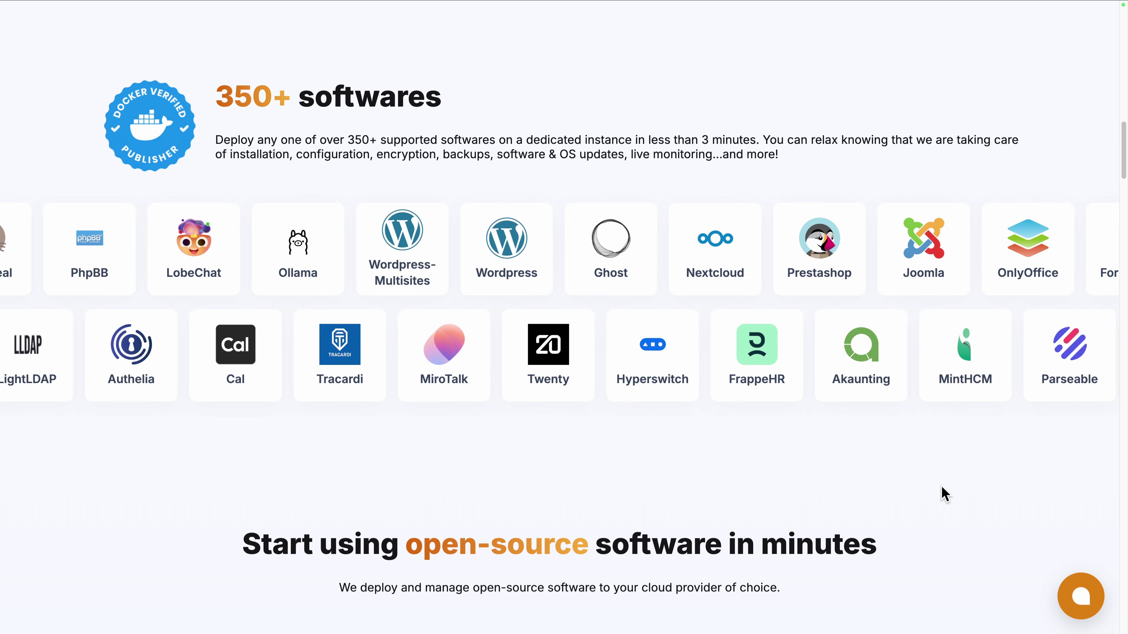
{"action": "scroll", "coordinate": [945, 493], "scroll_direction": "down", "scroll_amount": 5}
{"action": "scroll", "coordinate": [941, 485], "scroll_direction": "down", "scroll_amount": 5}
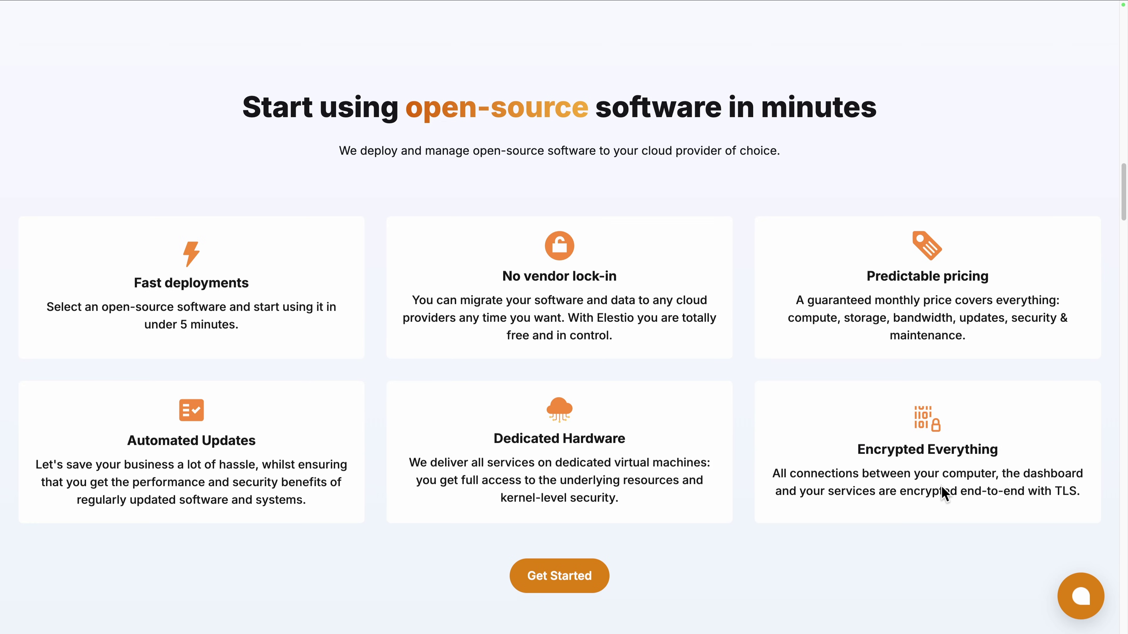
{"action": "scroll", "coordinate": [942, 486], "scroll_direction": "down", "scroll_amount": 14}
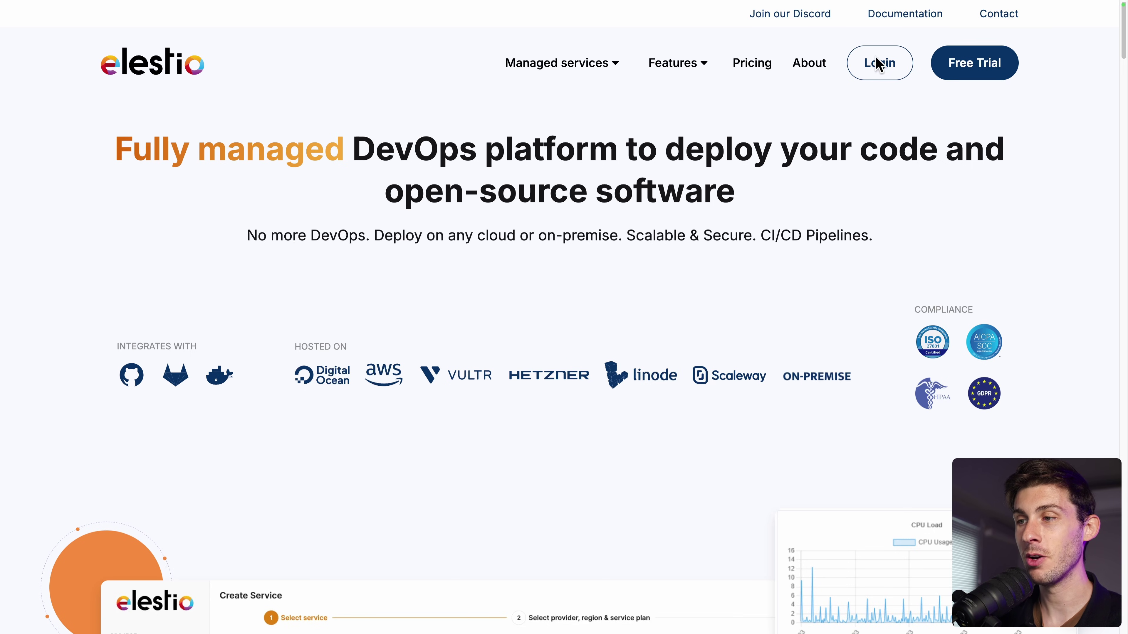
Step: Log in to Elestio and select SFTPGo from a catalogue search for 'sft'
{"action": "left_click", "coordinate": [878, 68]}
{"action": "left_click", "coordinate": [677, 295]}
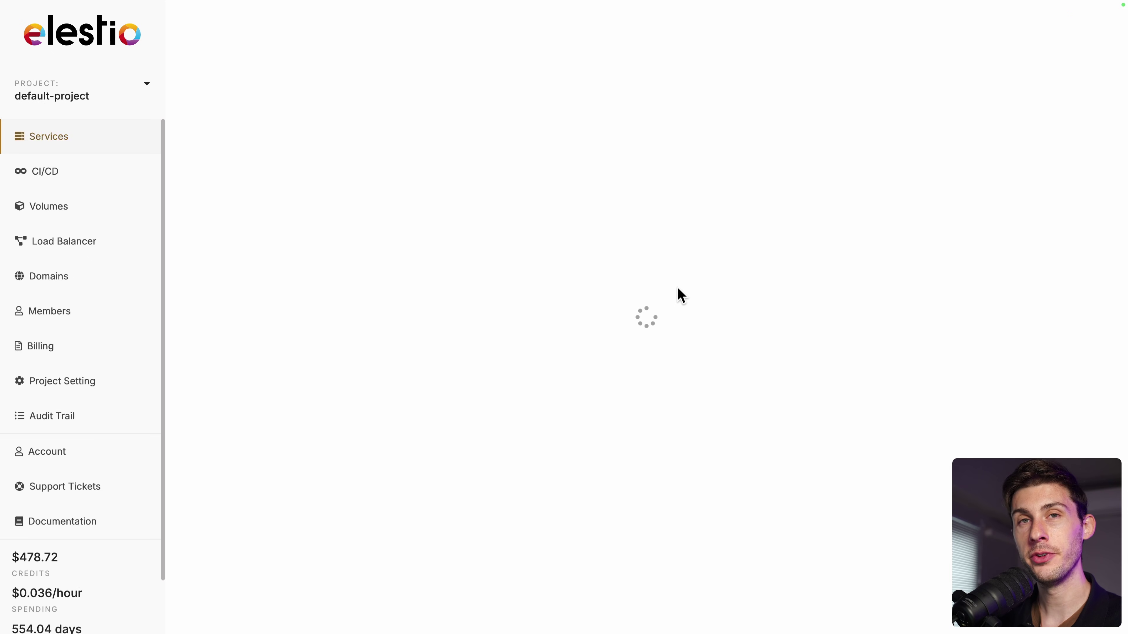
{"action": "left_click", "coordinate": [702, 177]}
{"action": "type", "text": "sftp"}
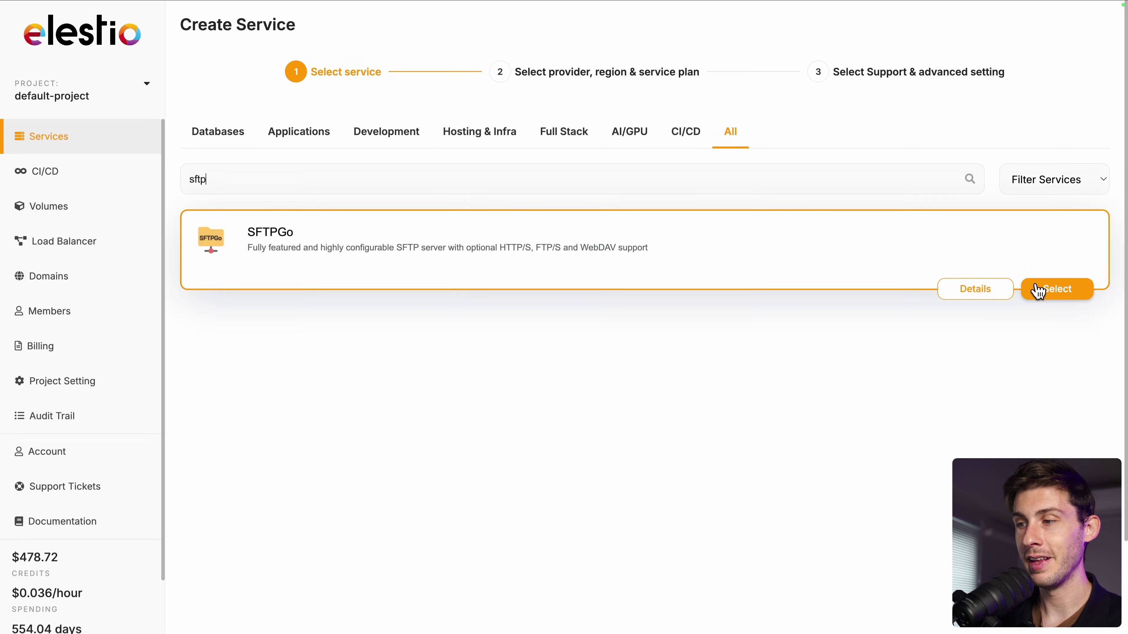
{"action": "left_click", "coordinate": [1035, 291]}
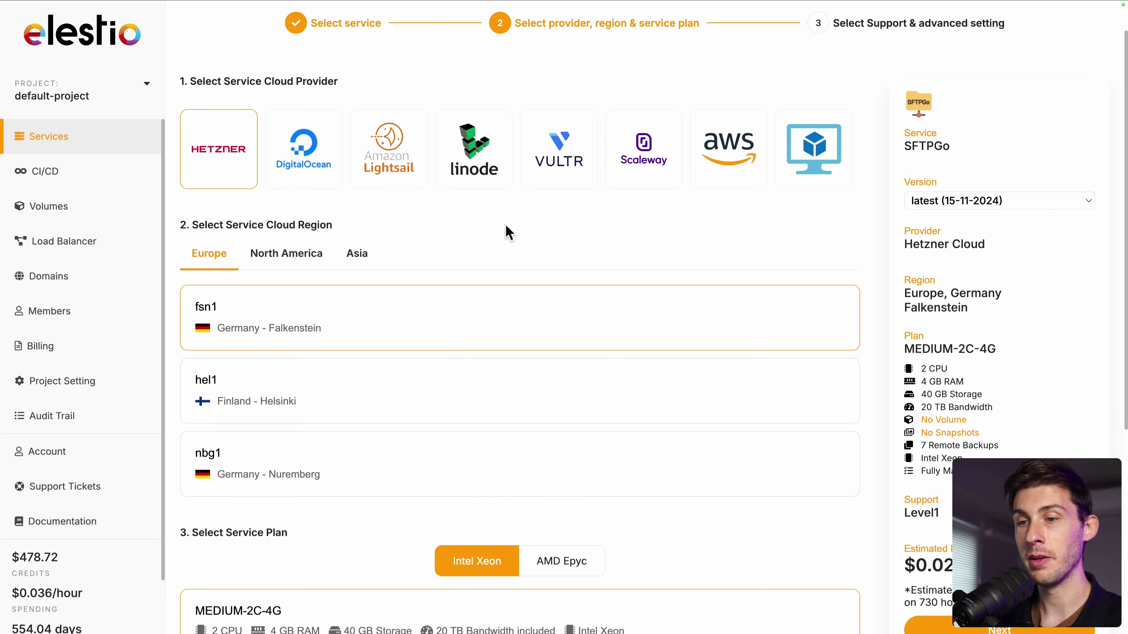
Step: Deploy SFTPGo on the default Hetzner MEDIUM-2C-4G plan in Falkenstein and open its admin password page
{"action": "scroll", "coordinate": [508, 232], "scroll_direction": "down", "scroll_amount": 2}
{"action": "scroll", "coordinate": [509, 233], "scroll_direction": "down", "scroll_amount": 7}
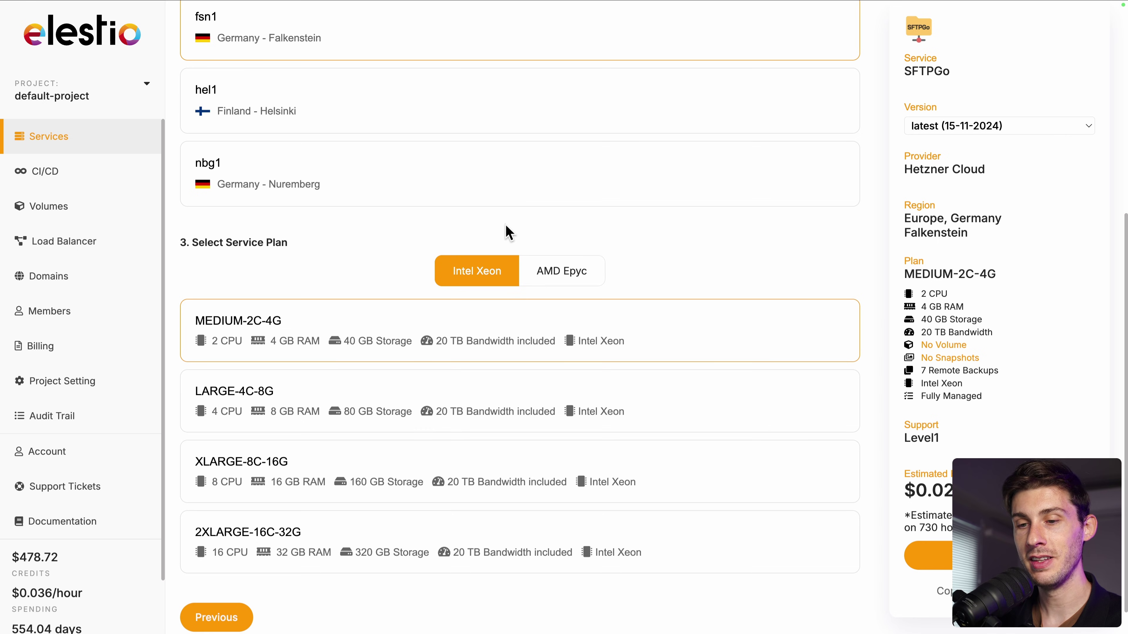
{"action": "left_click", "coordinate": [964, 555]}
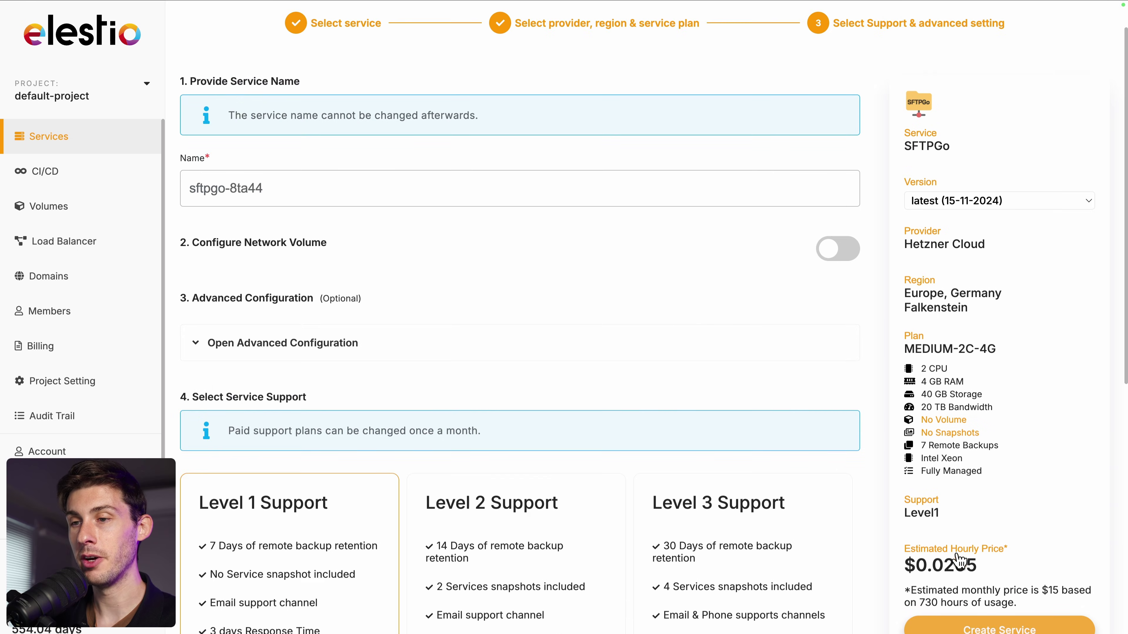
{"action": "scroll", "coordinate": [487, 253], "scroll_direction": "down", "scroll_amount": 10}
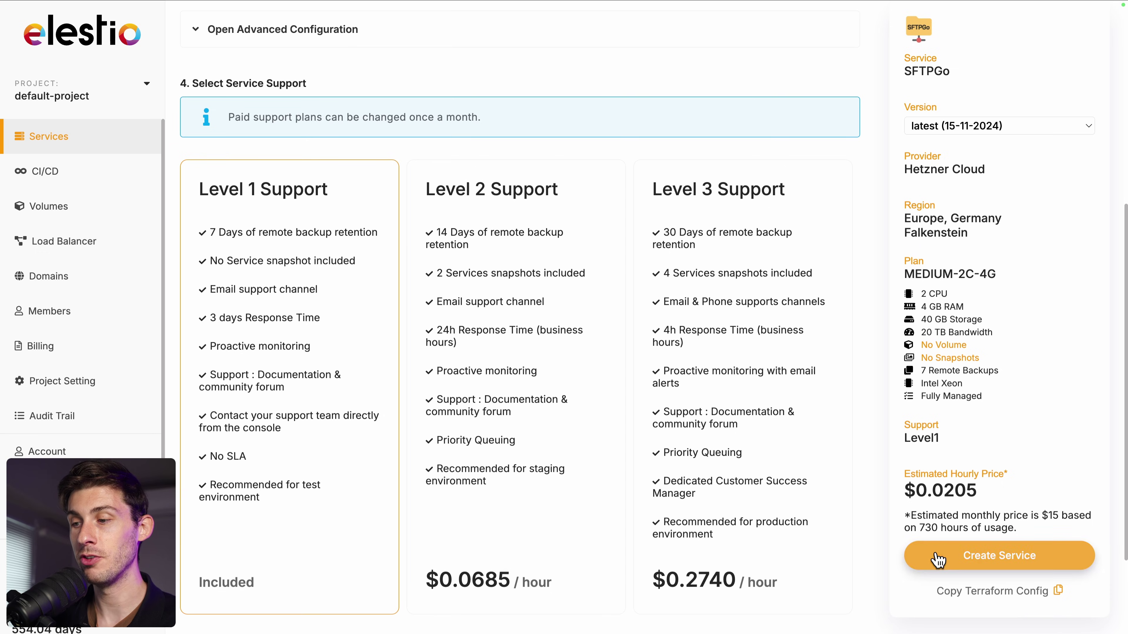
{"action": "left_click", "coordinate": [939, 558]}
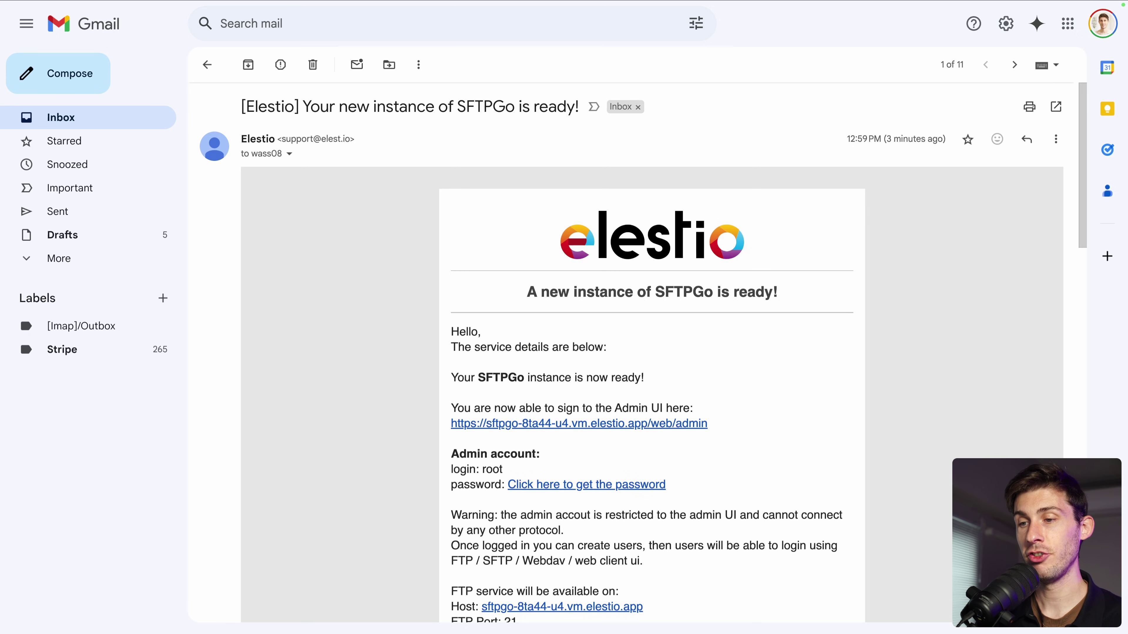
{"action": "scroll", "coordinate": [345, 438], "scroll_direction": "down", "scroll_amount": 3}
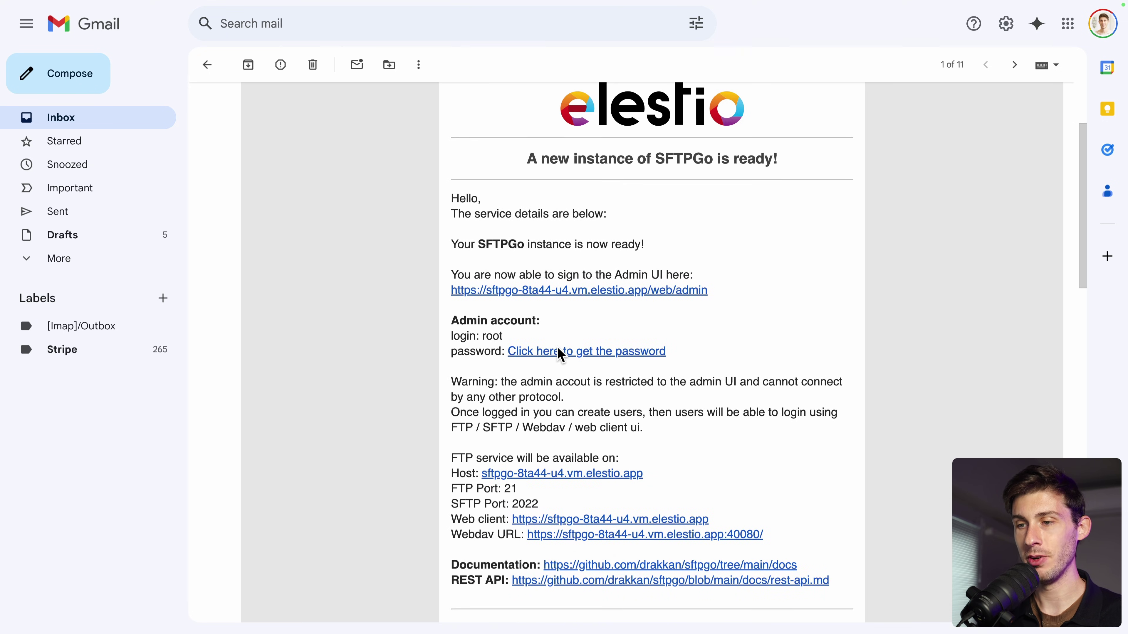
{"action": "left_click", "coordinate": [567, 355]}
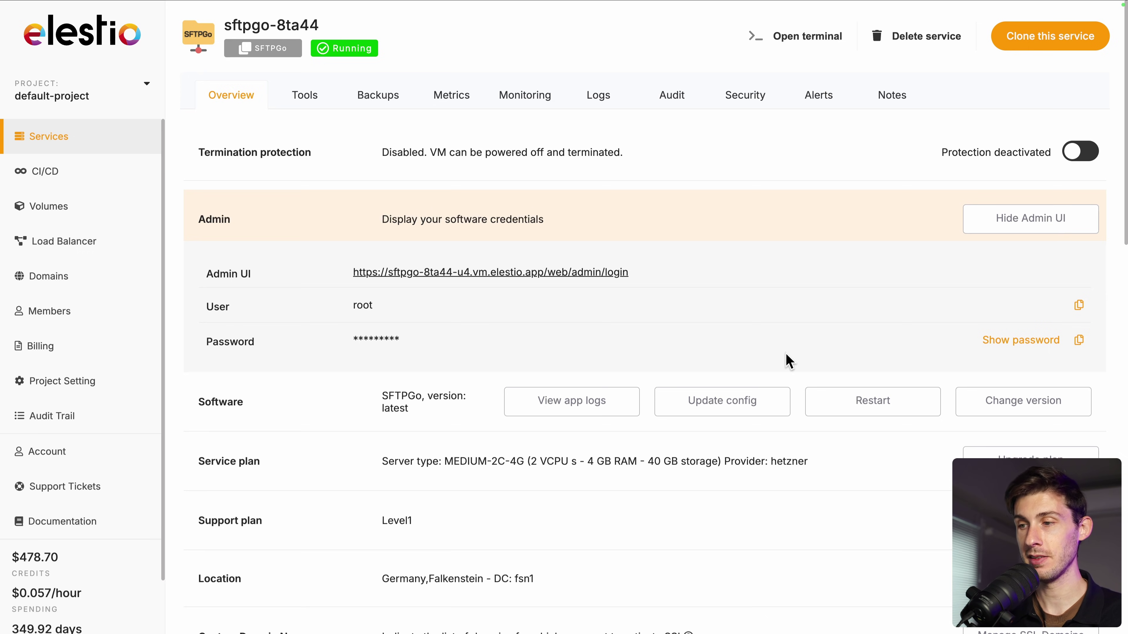
Step: Copy the SFTPGo admin password and follow the Admin UI link to the WebAdmin sign-in page
{"action": "left_click", "coordinate": [1079, 342]}
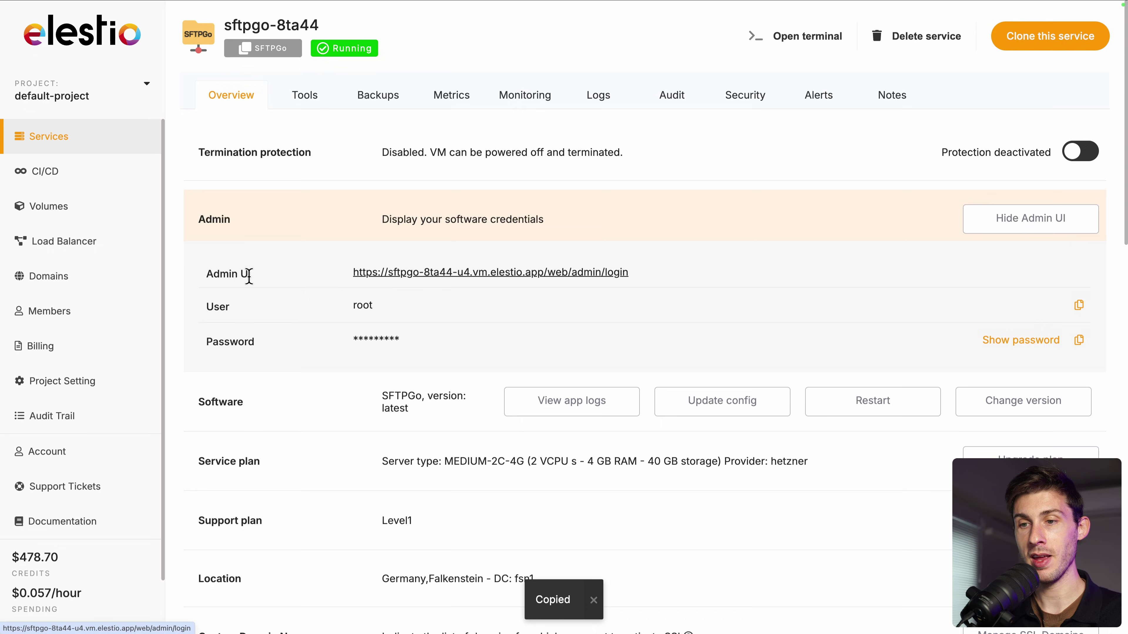
{"action": "left_click", "coordinate": [420, 272]}
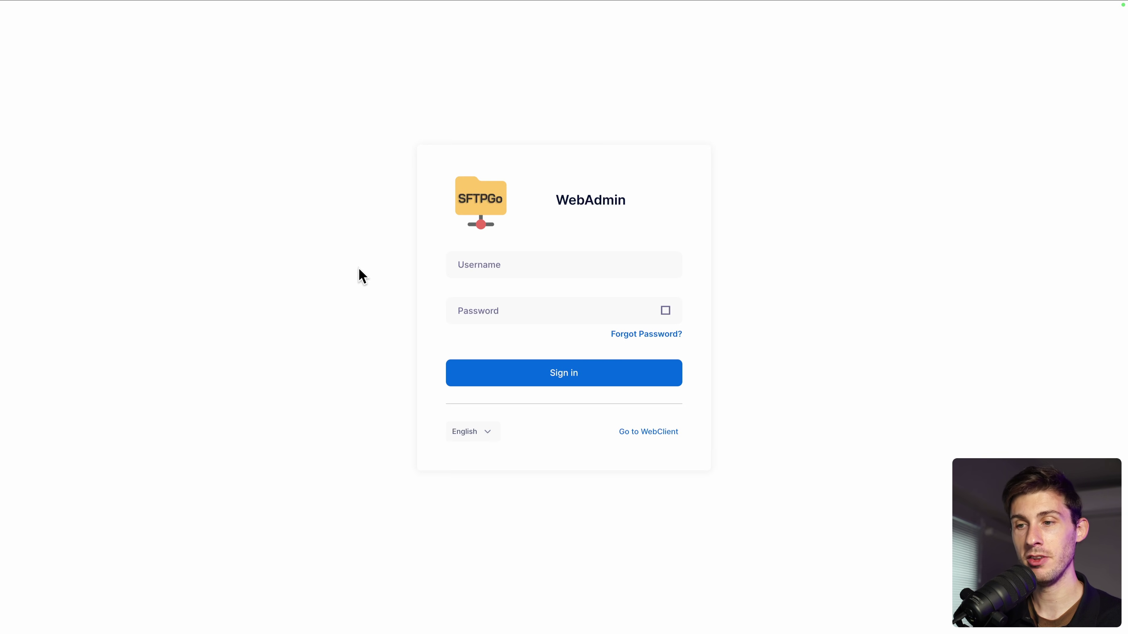
Step: Sign in to WebAdmin as root using the pasted admin password
{"action": "left_click", "coordinate": [465, 265]}
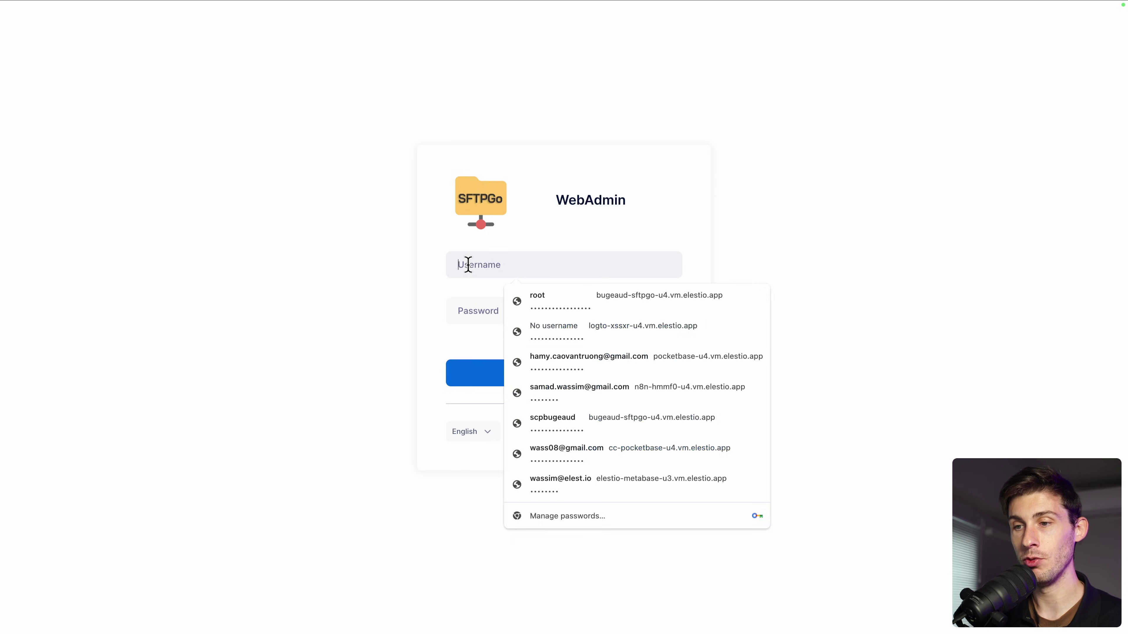
{"action": "type", "text": "root"}
{"action": "left_click", "coordinate": [456, 317]}
{"action": "key", "text": "ctrl+v"}
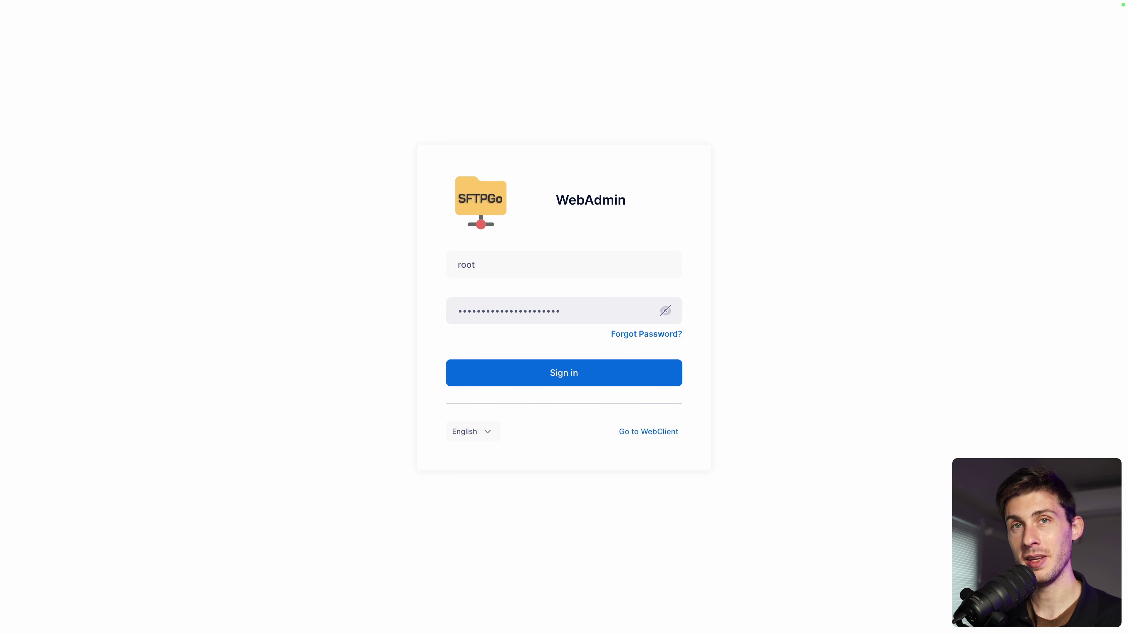
{"action": "left_click", "coordinate": [500, 375]}
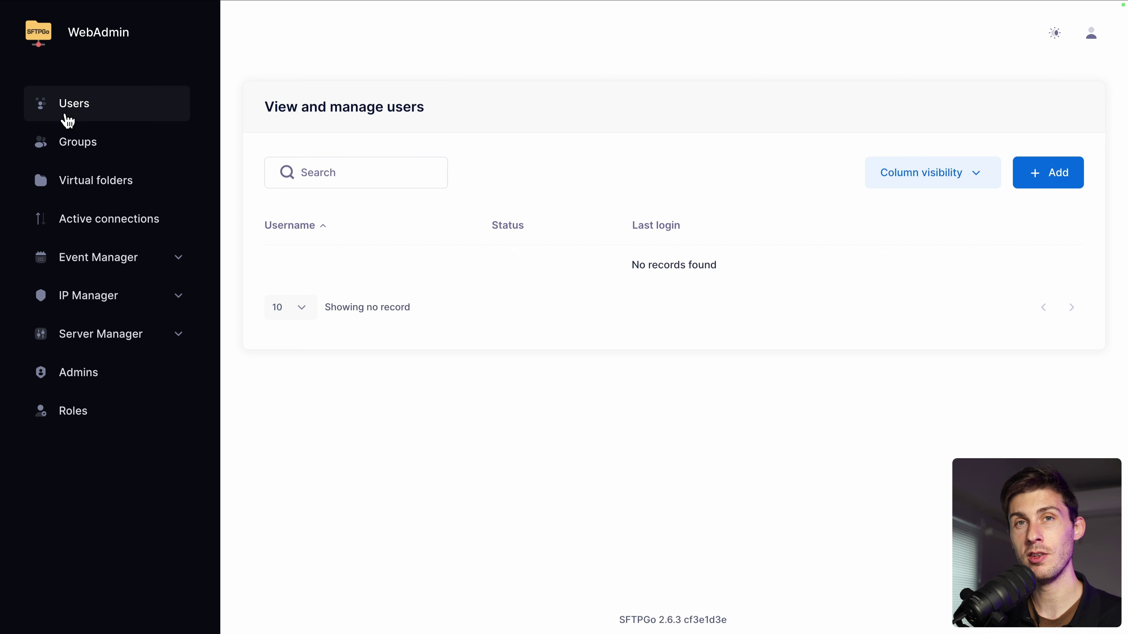
Step: Start a new user from the Users page and fill in its username and password
{"action": "left_click", "coordinate": [1031, 179]}
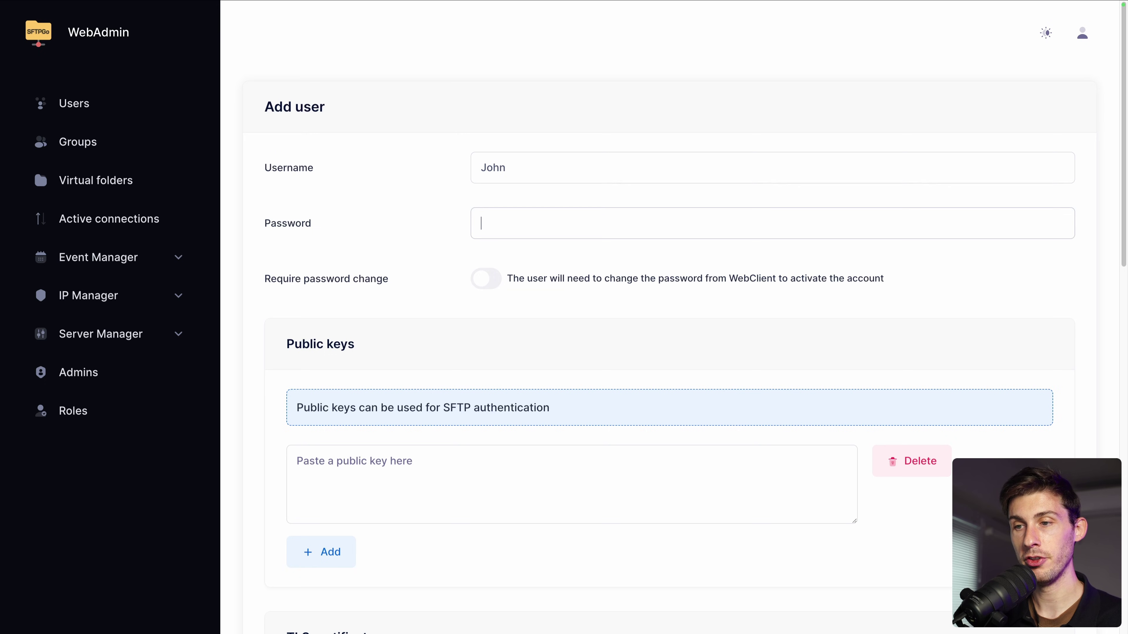
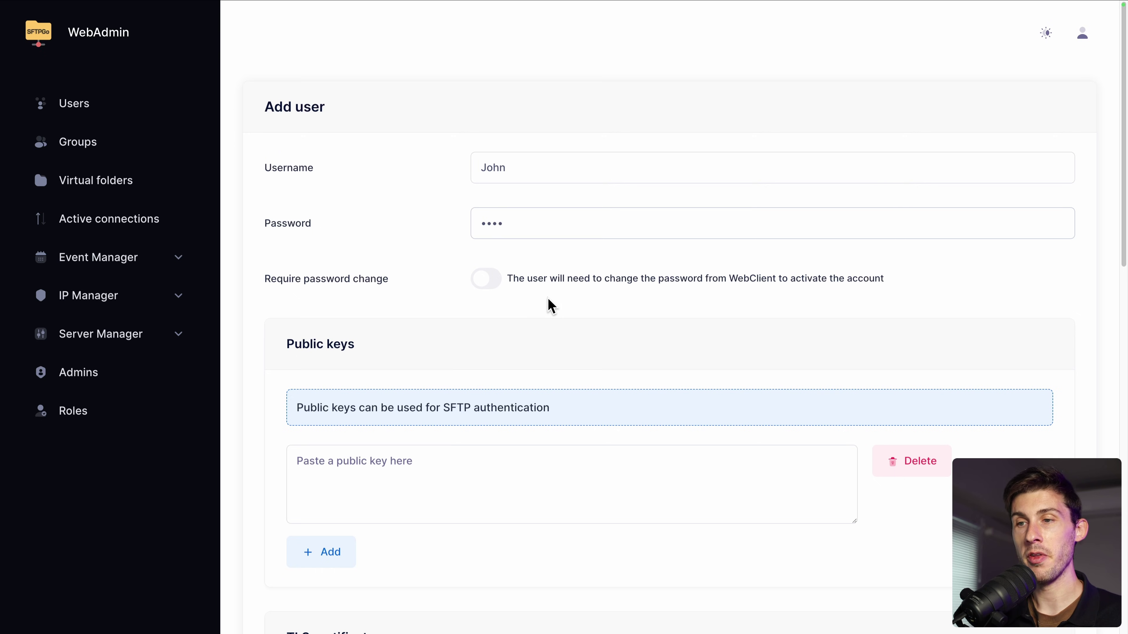
{"action": "scroll", "coordinate": [549, 299], "scroll_direction": "down", "scroll_amount": 3}
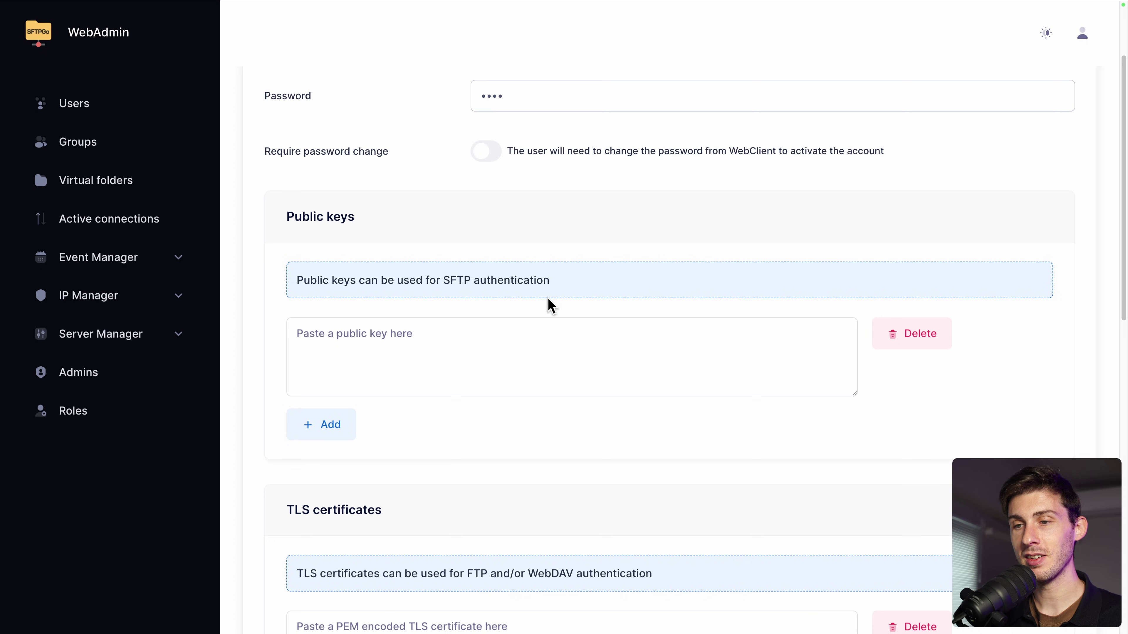
{"action": "scroll", "coordinate": [548, 299], "scroll_direction": "down", "scroll_amount": 5}
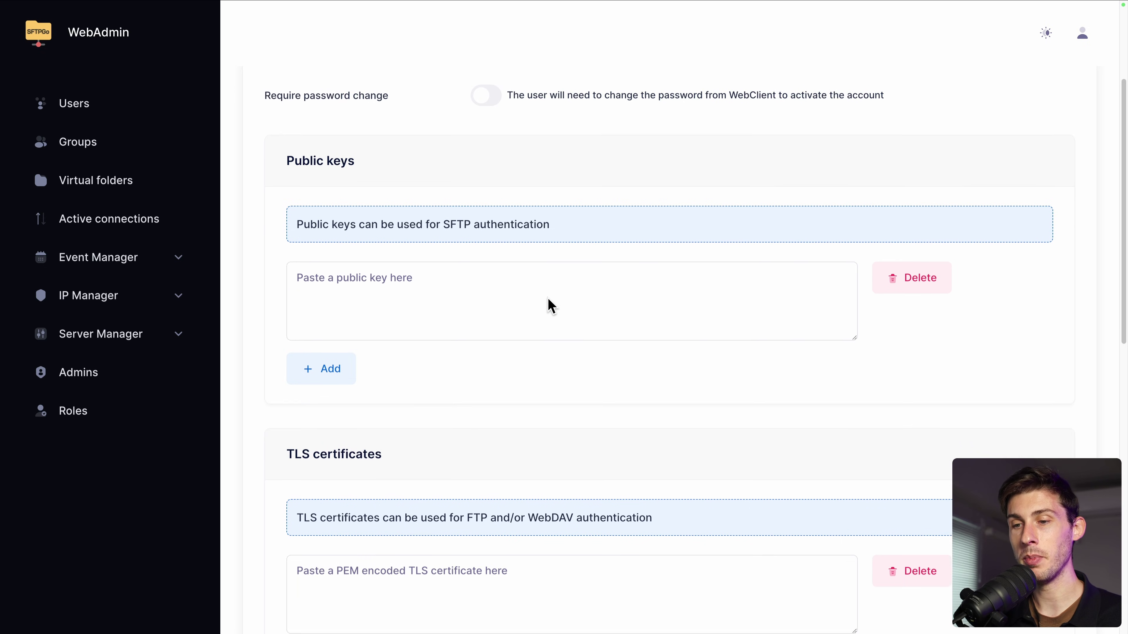
{"action": "scroll", "coordinate": [548, 298], "scroll_direction": "down", "scroll_amount": 6}
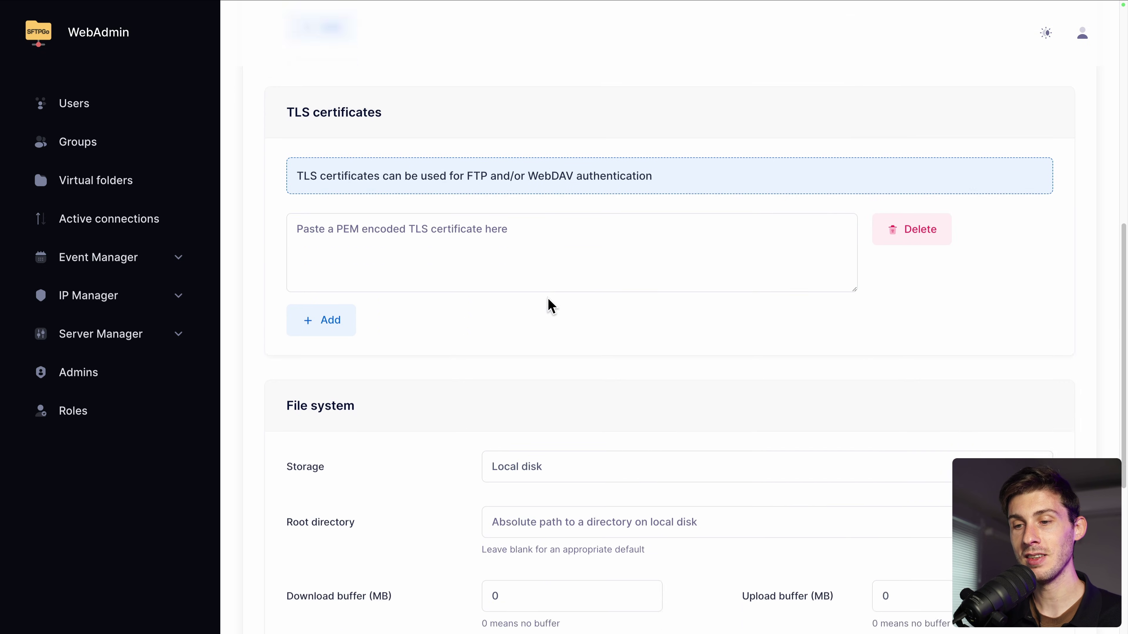
{"action": "scroll", "coordinate": [549, 303], "scroll_direction": "down", "scroll_amount": 2}
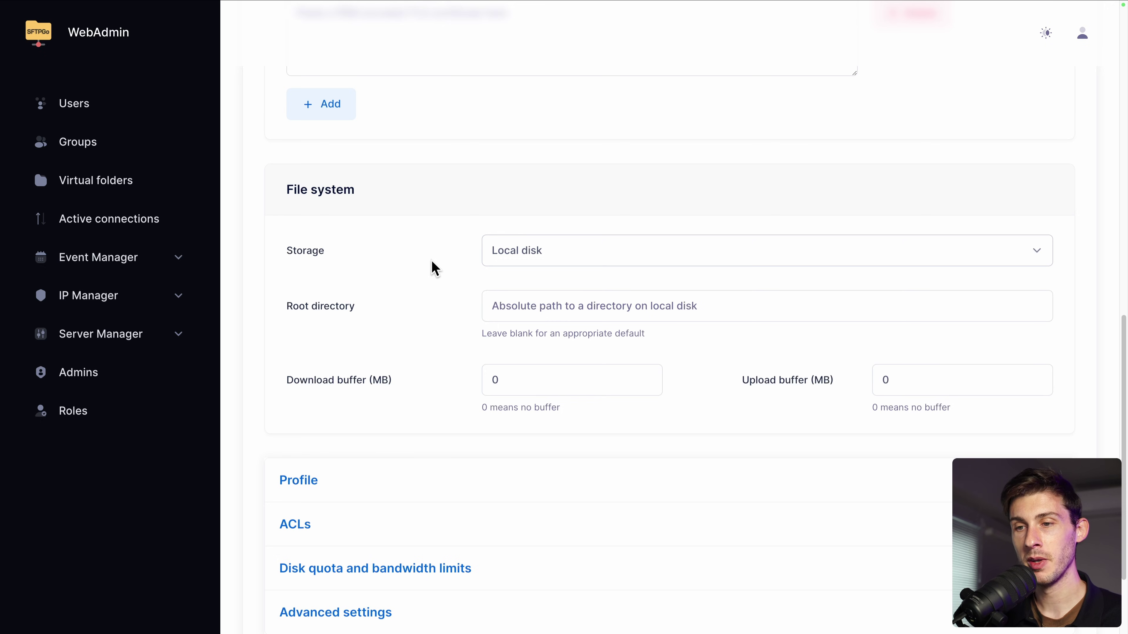
{"action": "left_click", "coordinate": [529, 263]}
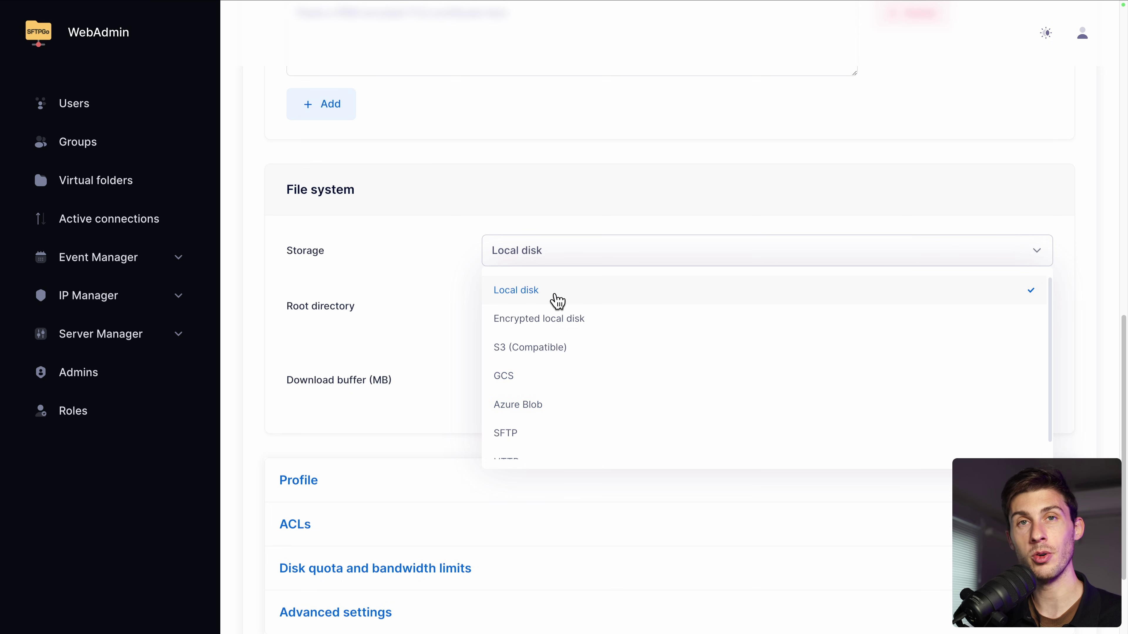
{"action": "left_click", "coordinate": [435, 270]}
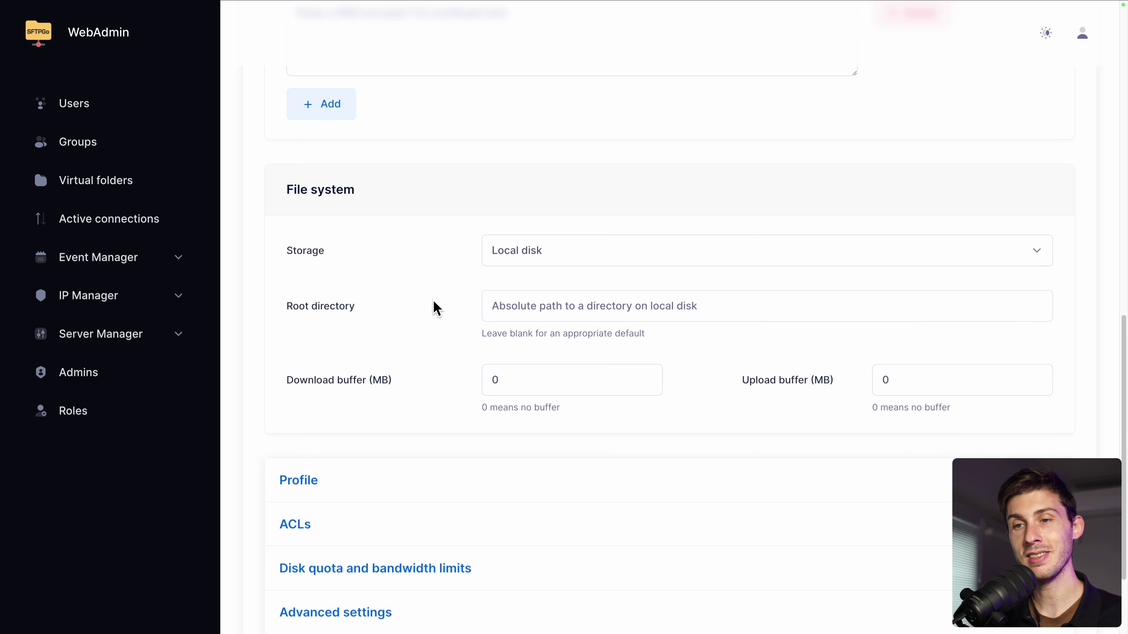
{"action": "scroll", "coordinate": [438, 308], "scroll_direction": "down", "scroll_amount": 2}
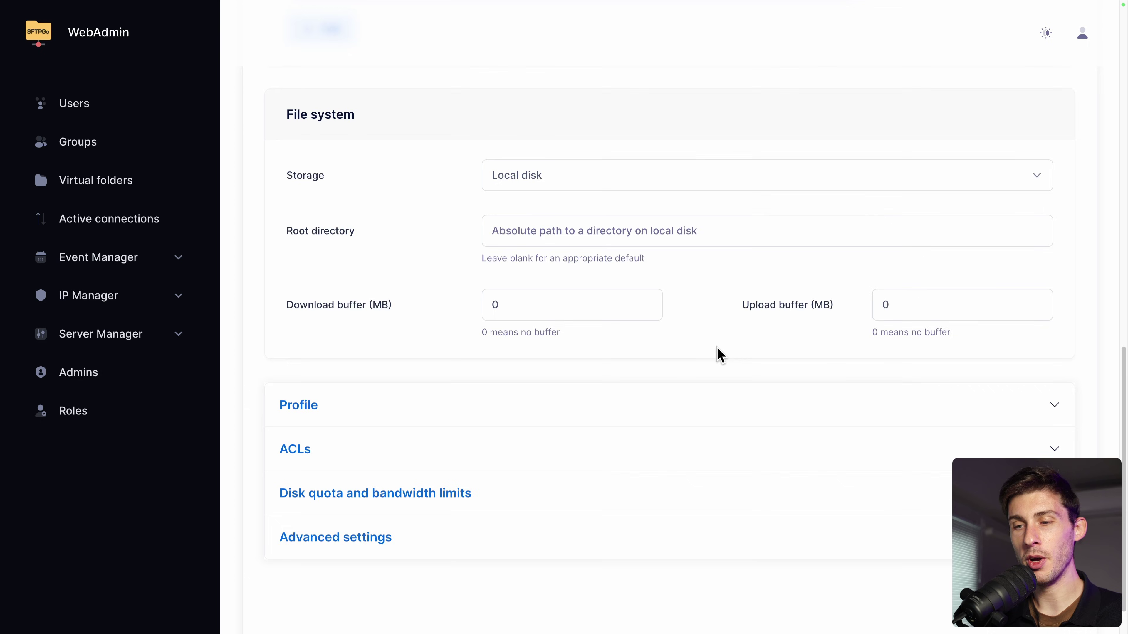
{"action": "scroll", "coordinate": [719, 355], "scroll_direction": "down", "scroll_amount": 1}
{"action": "left_click", "coordinate": [718, 358]}
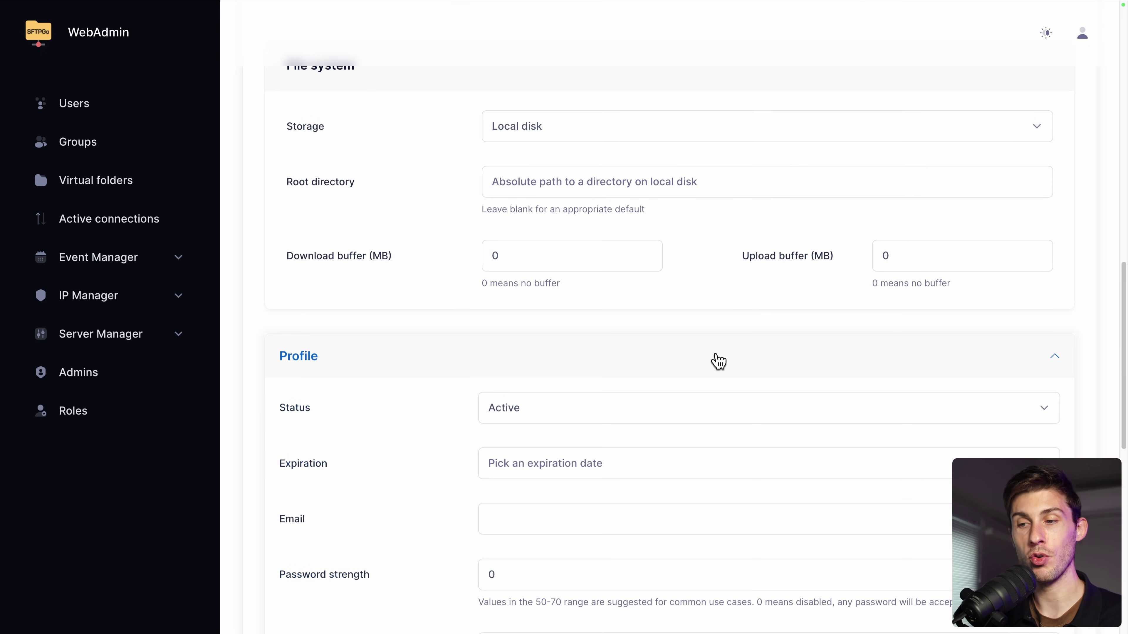
{"action": "scroll", "coordinate": [718, 361], "scroll_direction": "down", "scroll_amount": 2}
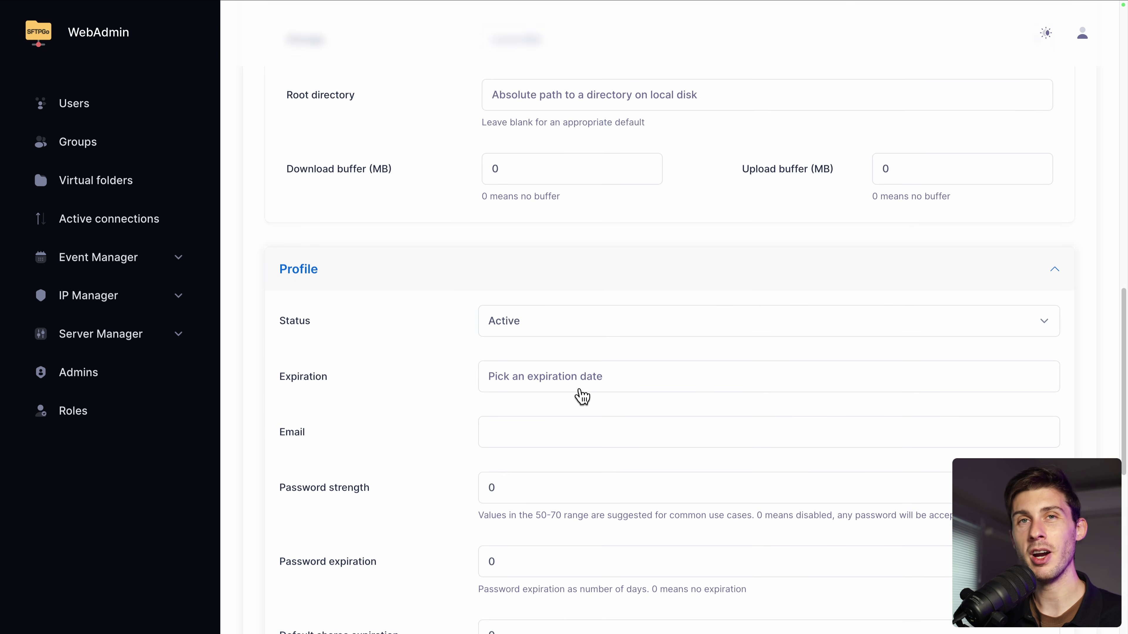
{"action": "left_click", "coordinate": [523, 328]}
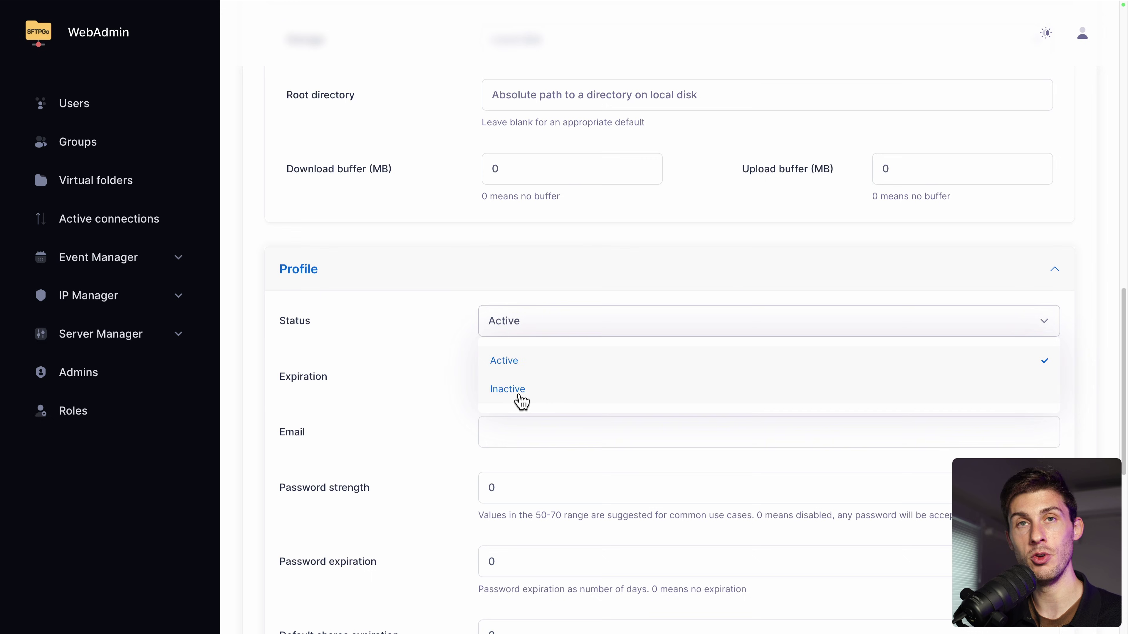
{"action": "left_click", "coordinate": [417, 343]}
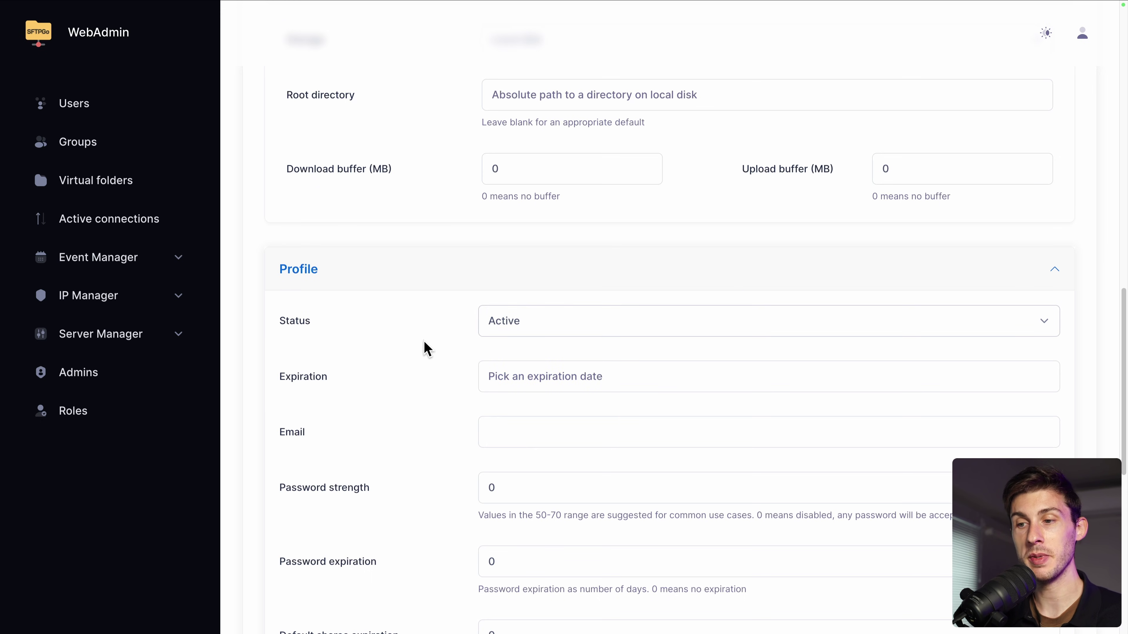
{"action": "left_click", "coordinate": [532, 382]}
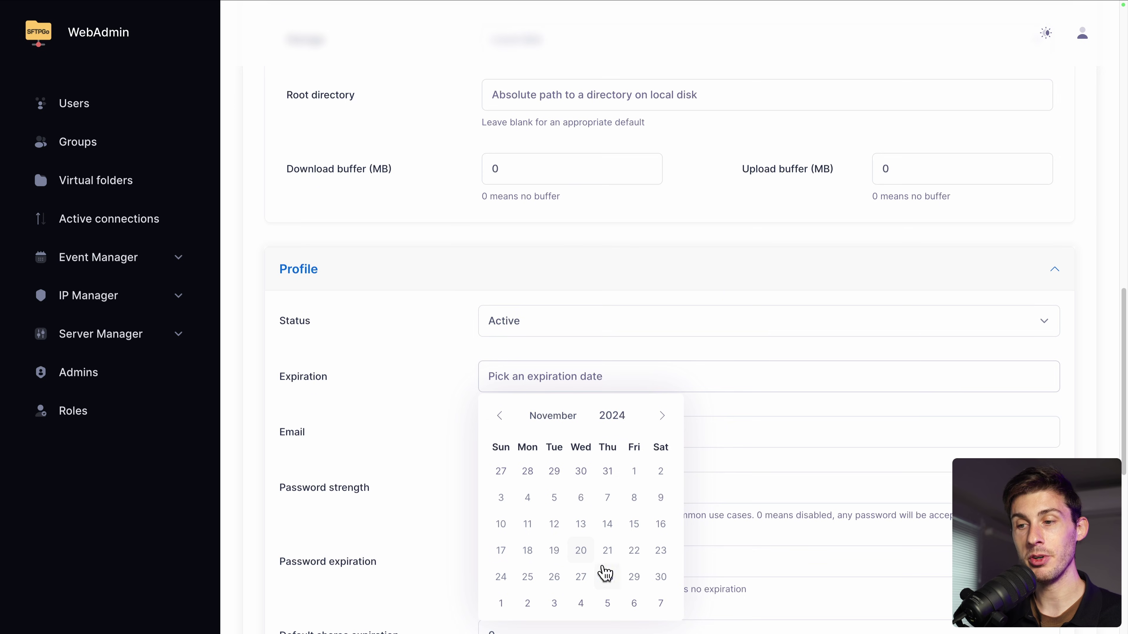
{"action": "left_click", "coordinate": [408, 383]}
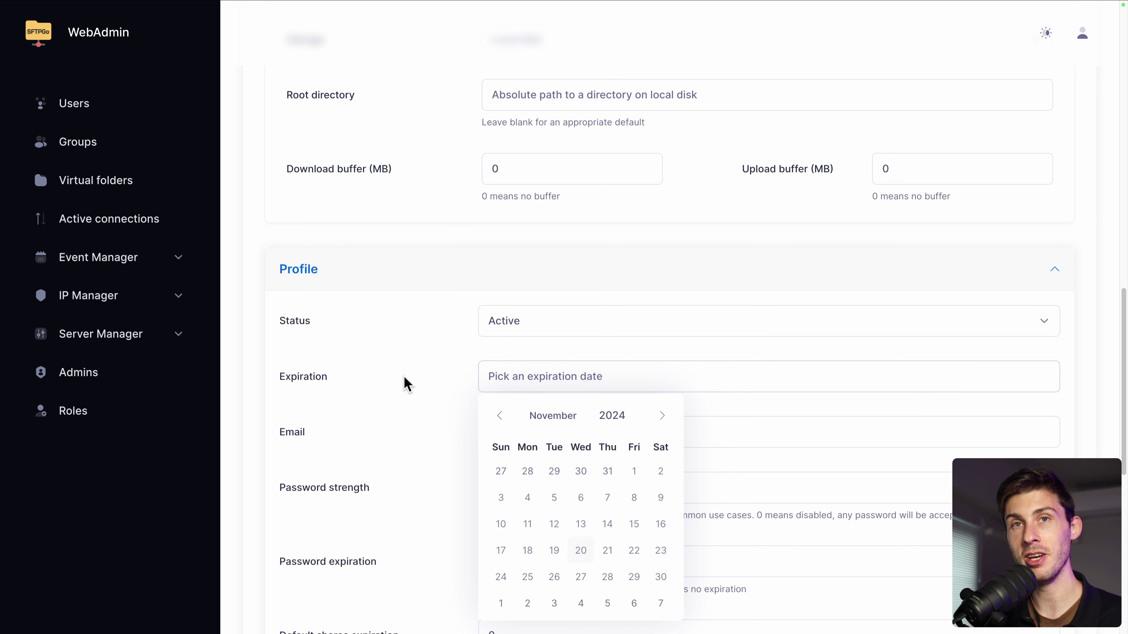
{"action": "scroll", "coordinate": [406, 356], "scroll_direction": "down", "scroll_amount": 5}
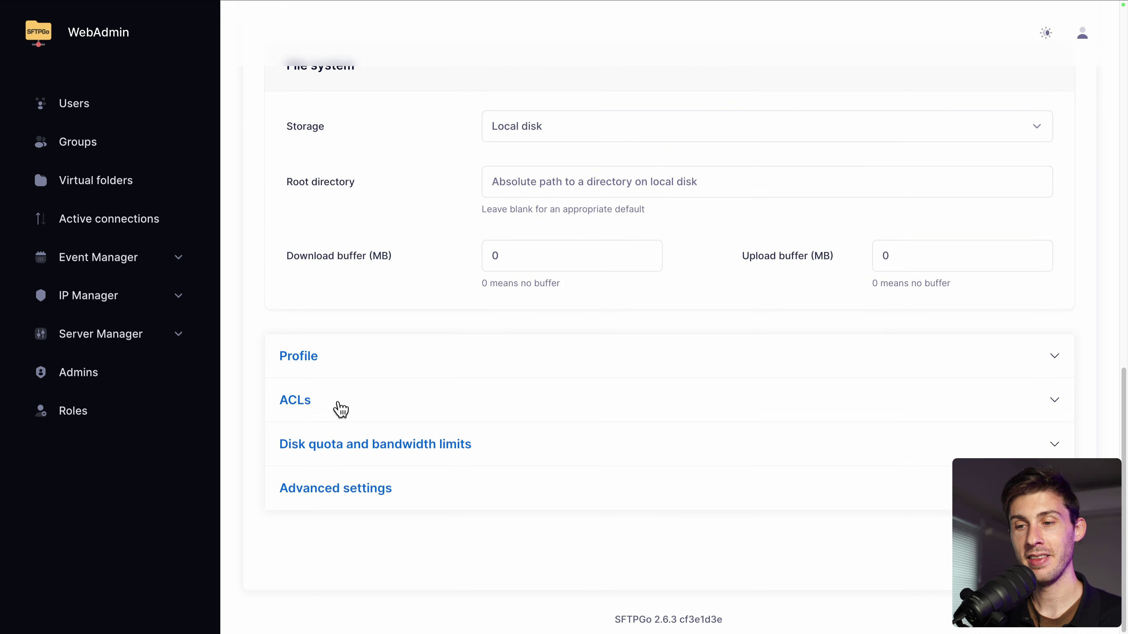
Step: Expand ACLs and inspect the per-directory permission types without choosing any
{"action": "left_click", "coordinate": [335, 406]}
{"action": "scroll", "coordinate": [294, 430], "scroll_direction": "down", "scroll_amount": 3}
{"action": "scroll", "coordinate": [296, 430], "scroll_direction": "down", "scroll_amount": 1}
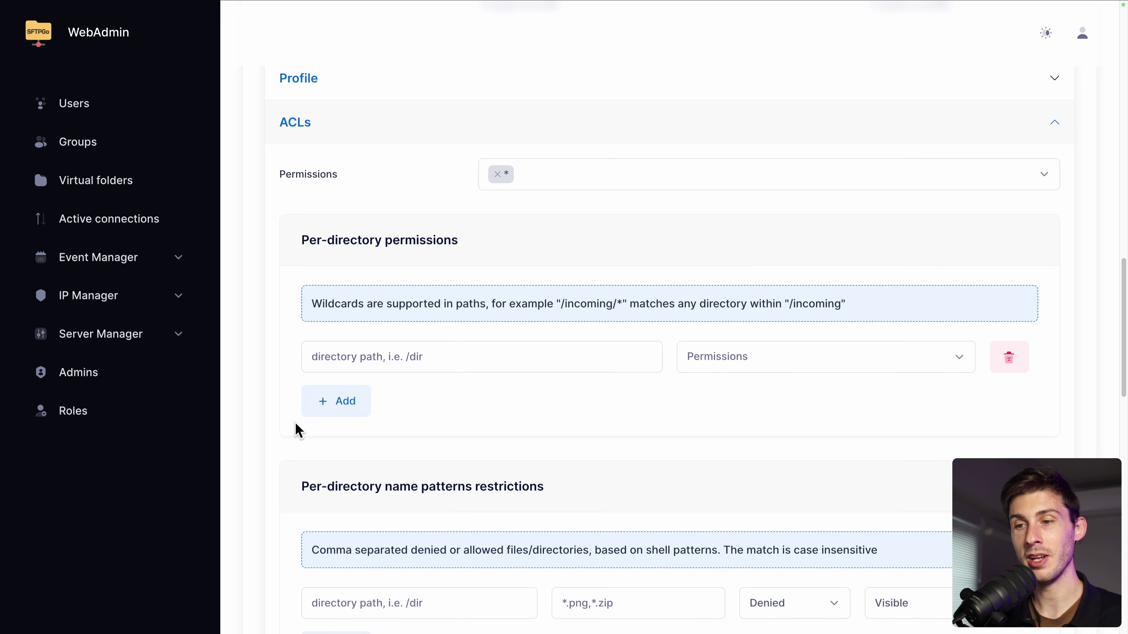
{"action": "scroll", "coordinate": [296, 430], "scroll_direction": "down", "scroll_amount": 3}
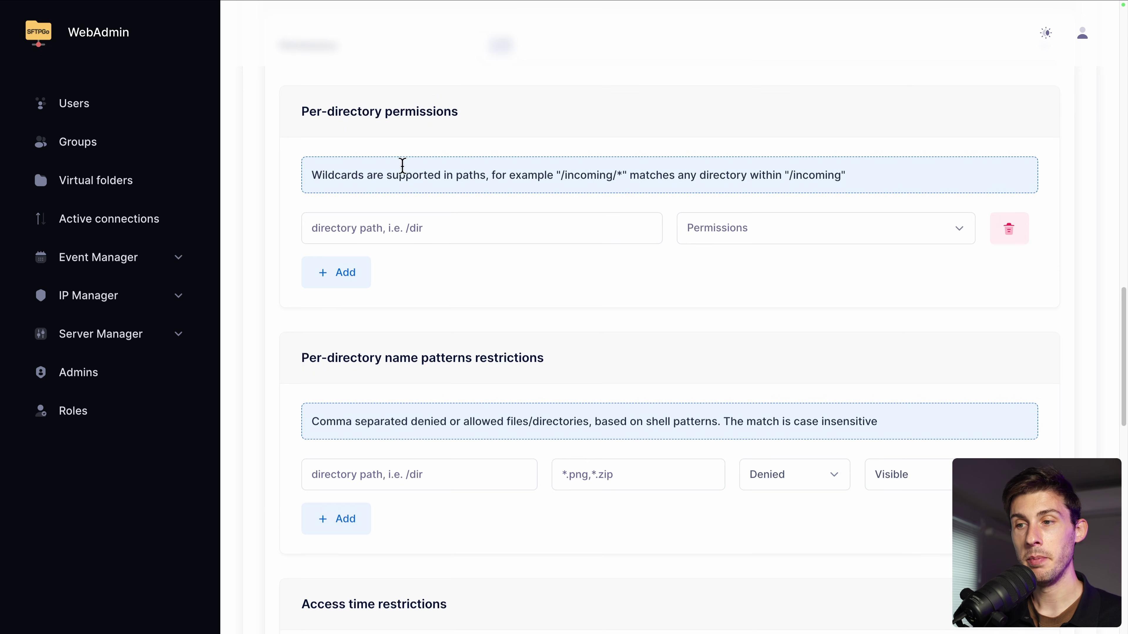
{"action": "left_click", "coordinate": [753, 226]}
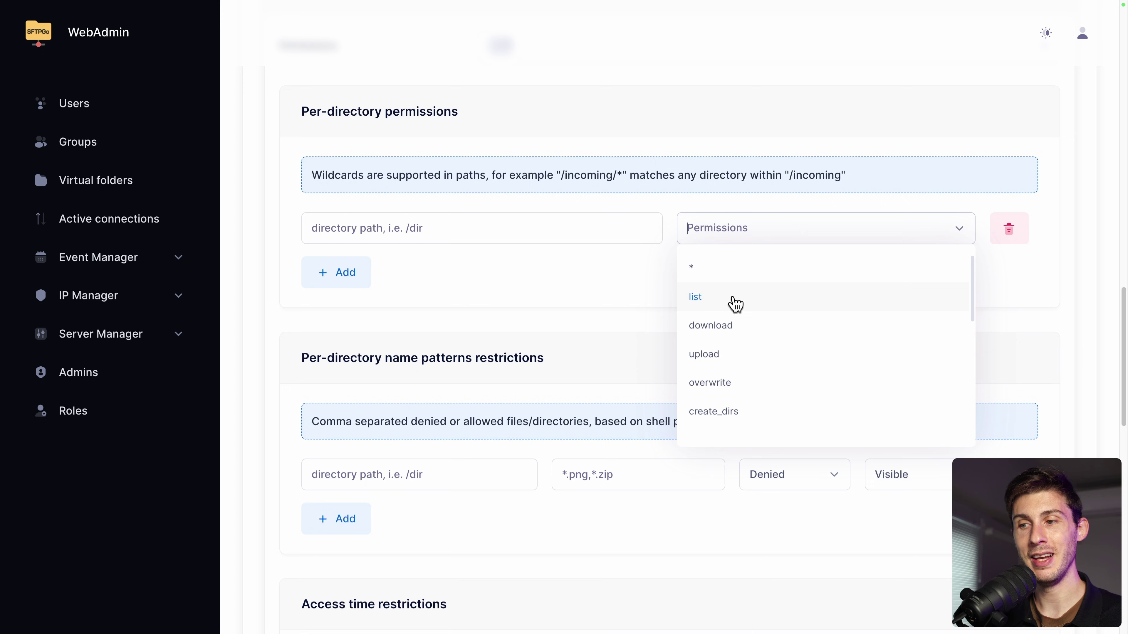
{"action": "scroll", "coordinate": [733, 387], "scroll_direction": "down", "scroll_amount": 3}
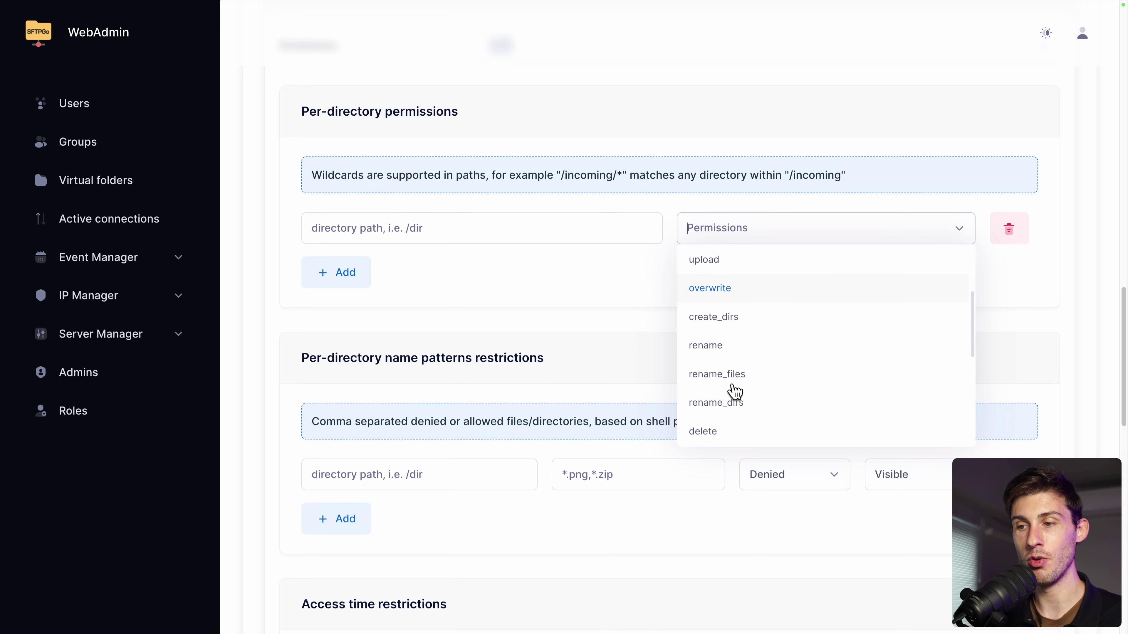
{"action": "left_click", "coordinate": [580, 282]}
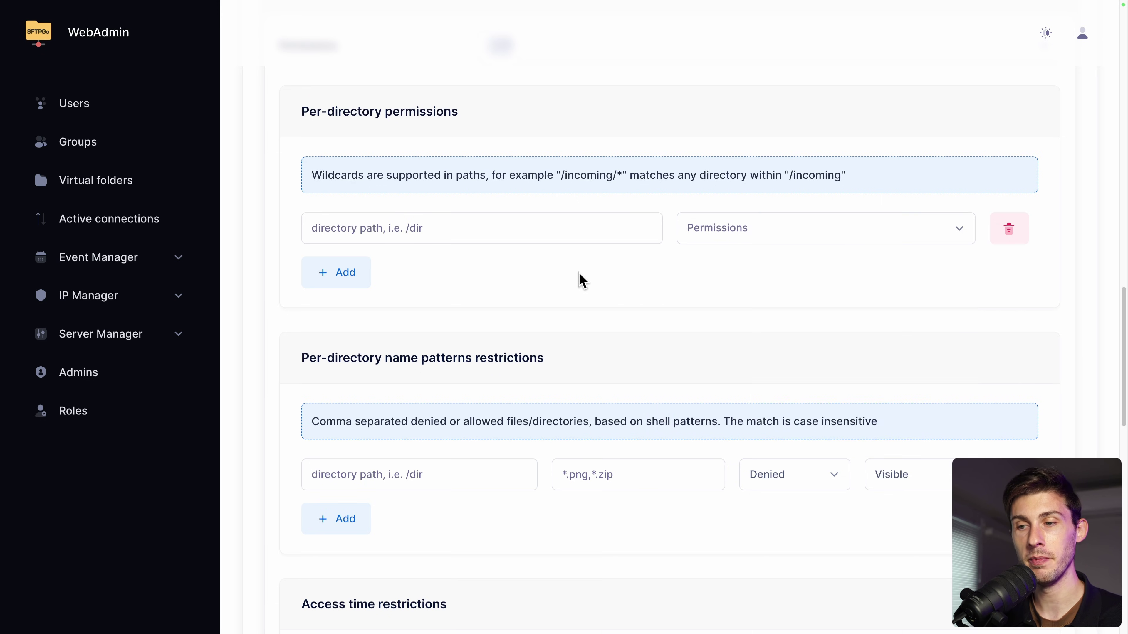
Step: Review the access-time day list and scroll on to Allowed IP/Mask, leaving defaults
{"action": "scroll", "coordinate": [581, 281], "scroll_direction": "down", "scroll_amount": 3}
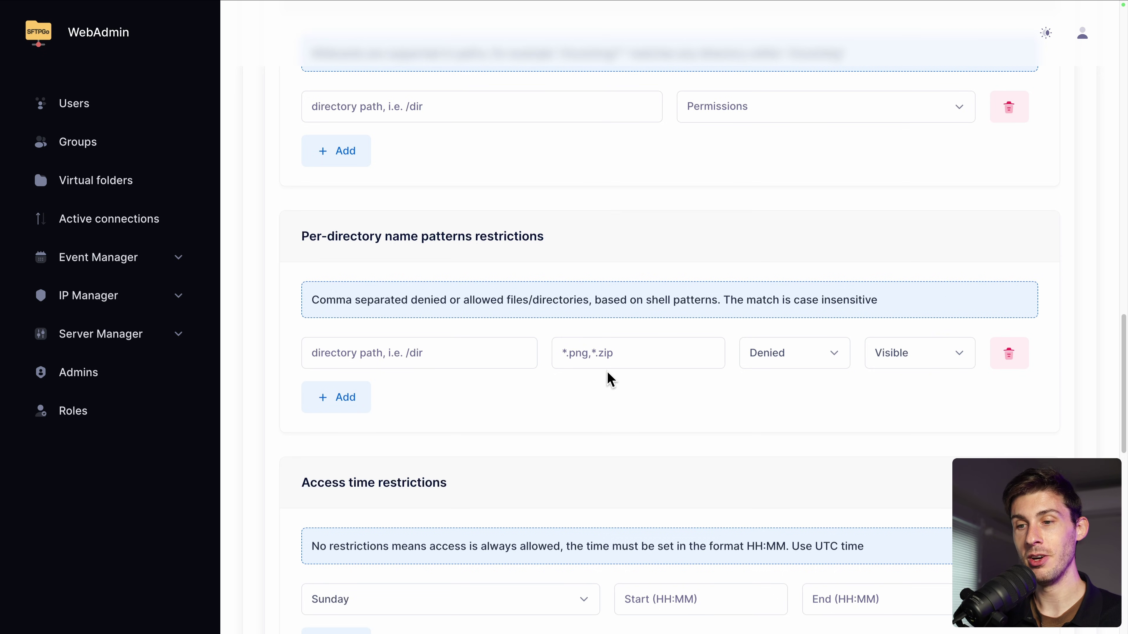
{"action": "scroll", "coordinate": [613, 372], "scroll_direction": "down", "scroll_amount": 5}
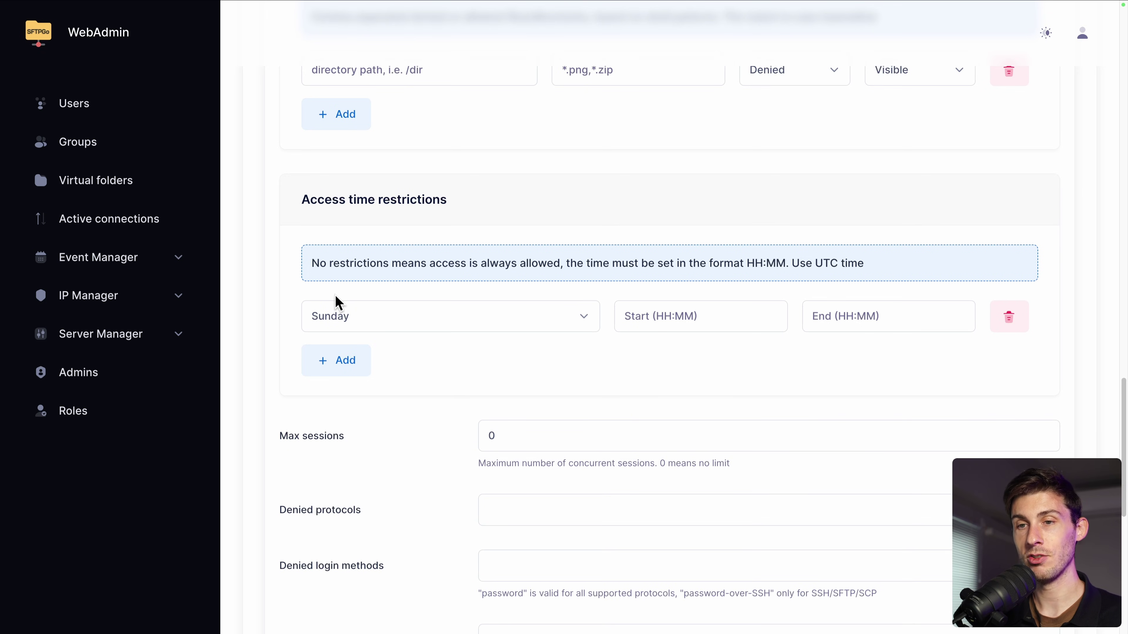
{"action": "left_click", "coordinate": [347, 318]}
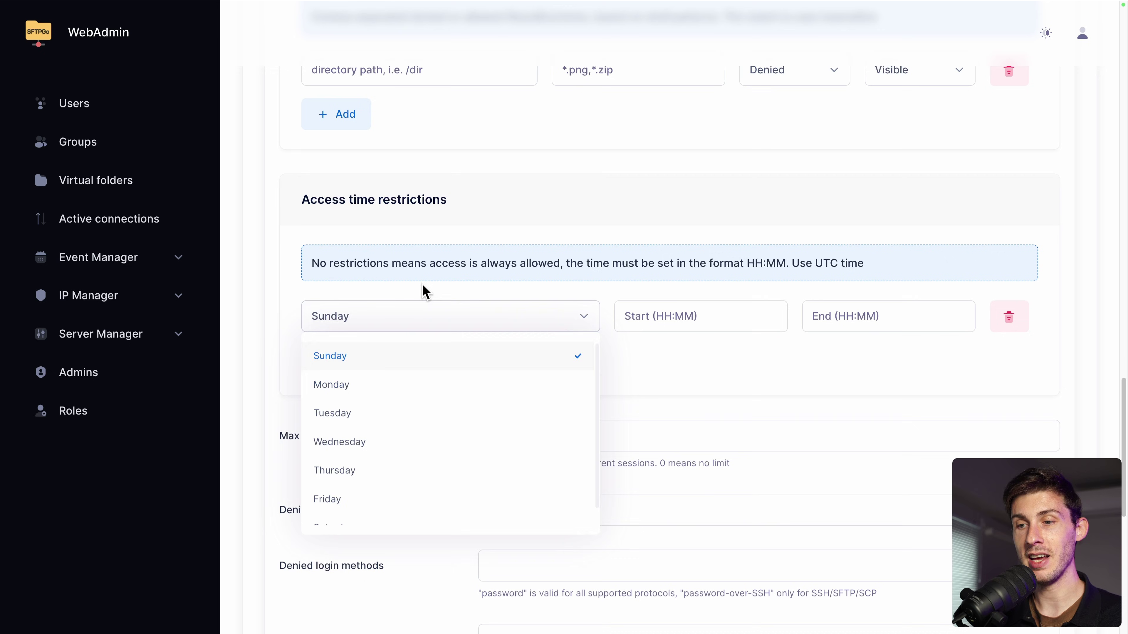
{"action": "left_click", "coordinate": [647, 304]}
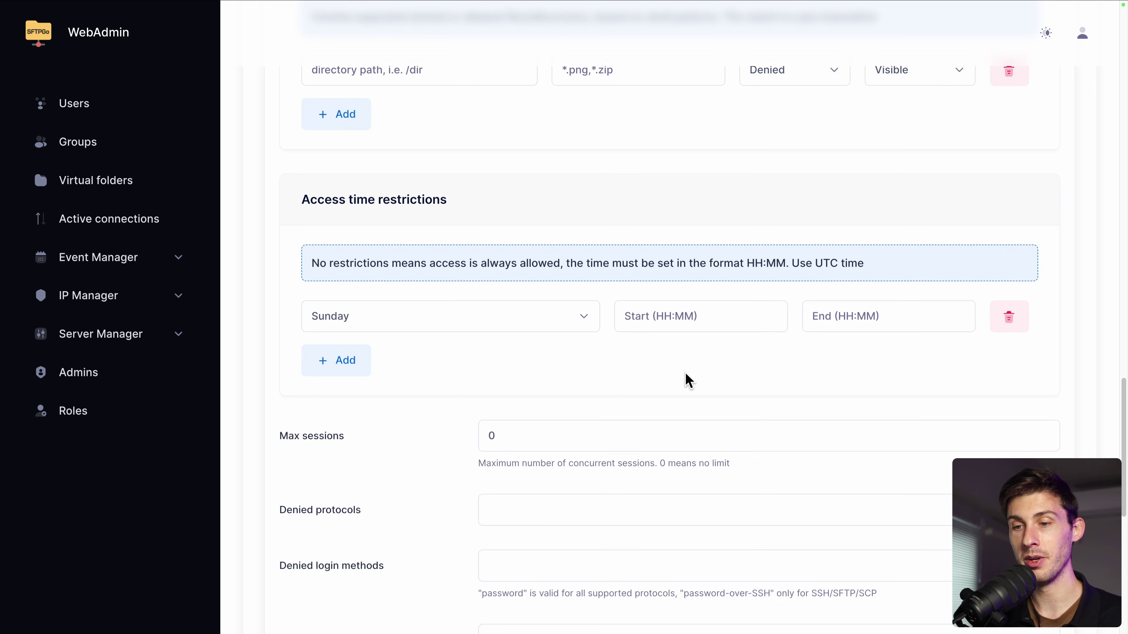
{"action": "scroll", "coordinate": [467, 286], "scroll_direction": "down", "scroll_amount": 10}
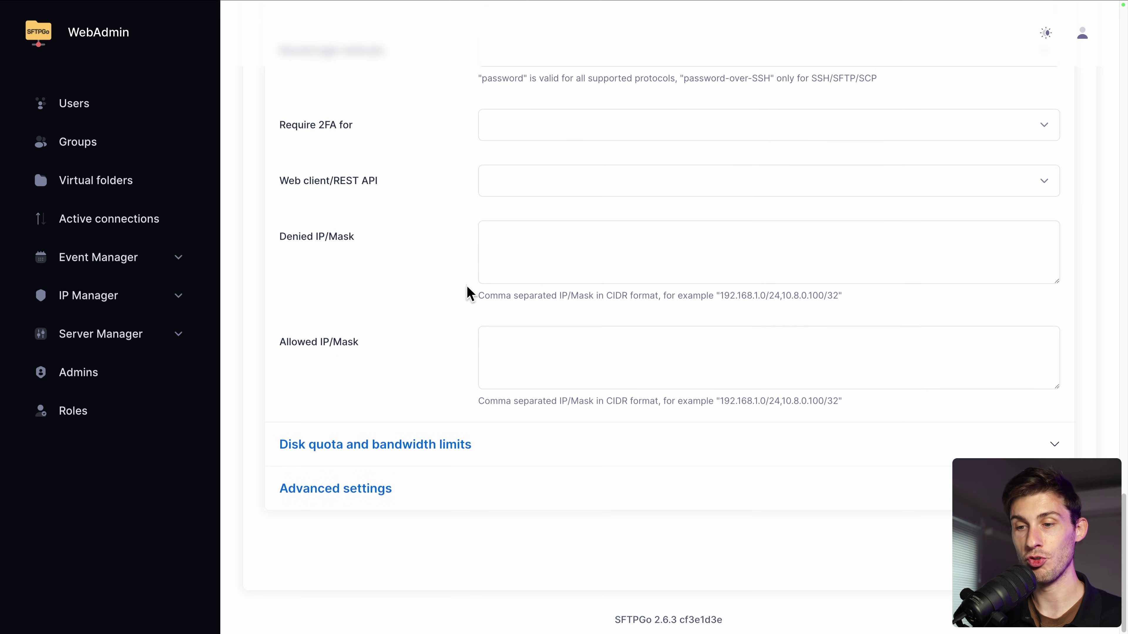
Step: Expand Disk quota and bandwidth limits and scroll through its fields
{"action": "left_click", "coordinate": [375, 445]}
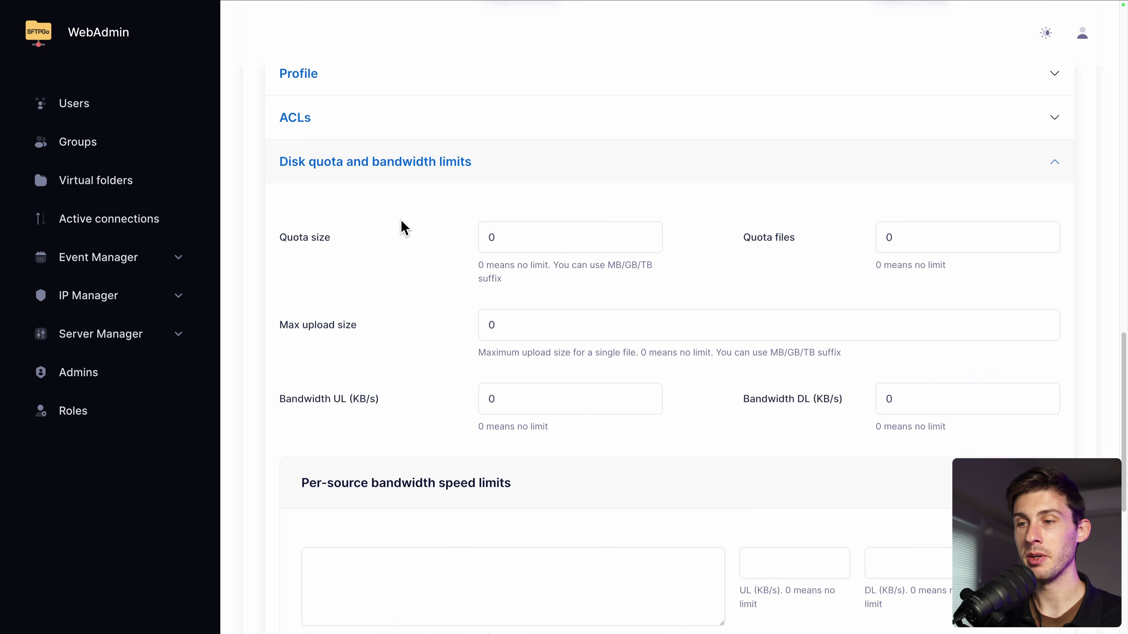
{"action": "scroll", "coordinate": [383, 315], "scroll_direction": "down", "scroll_amount": 3}
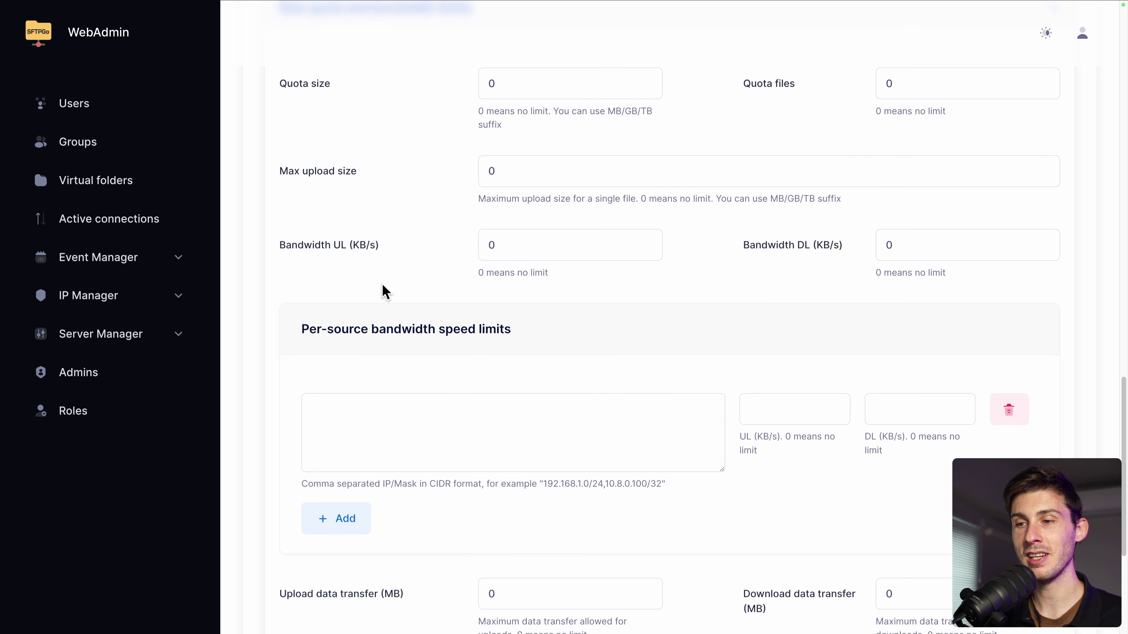
{"action": "scroll", "coordinate": [389, 391], "scroll_direction": "down", "scroll_amount": 5}
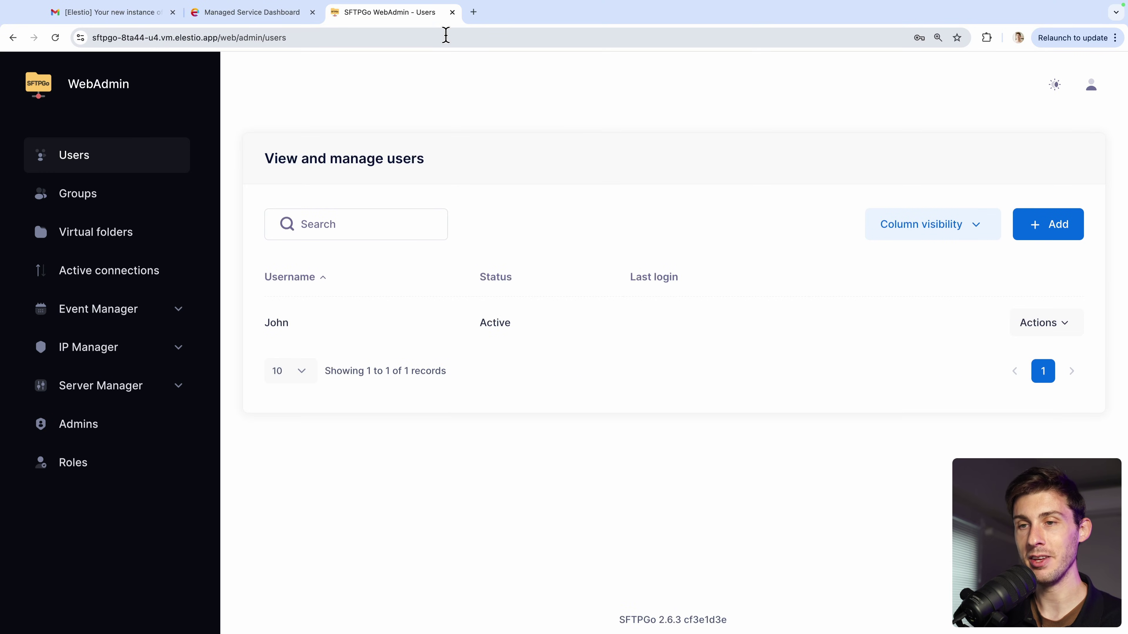
Step: Open the WebClient login page in a new tab by changing admin/users in the address to client
{"action": "left_click", "coordinate": [318, 39]}
{"action": "key", "text": "super+c"}
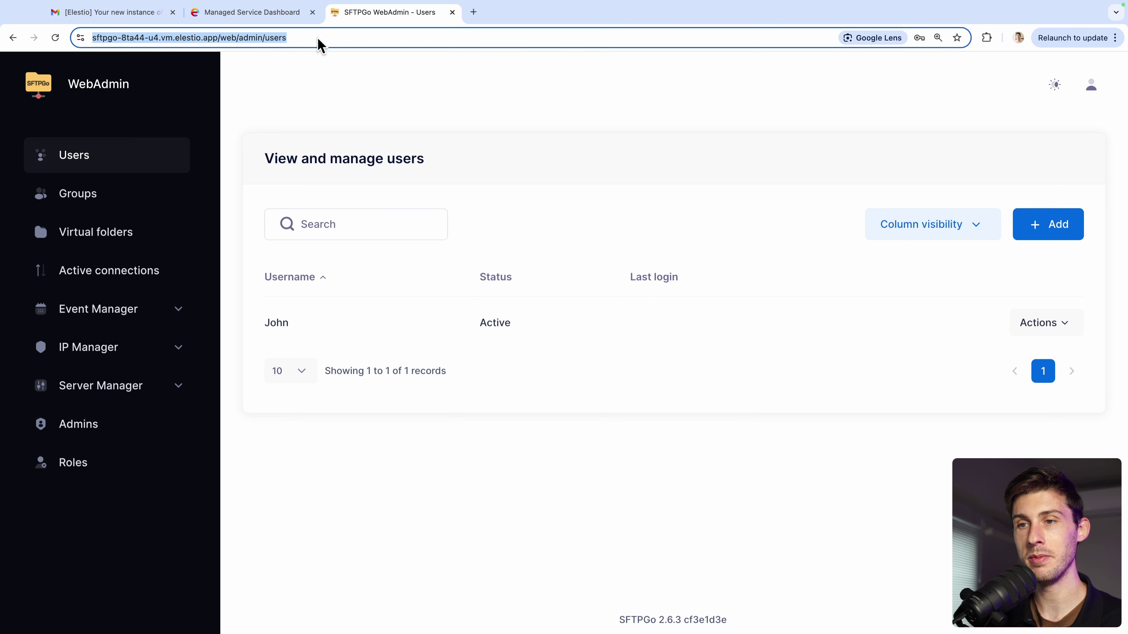
{"action": "key", "text": "super+t"}
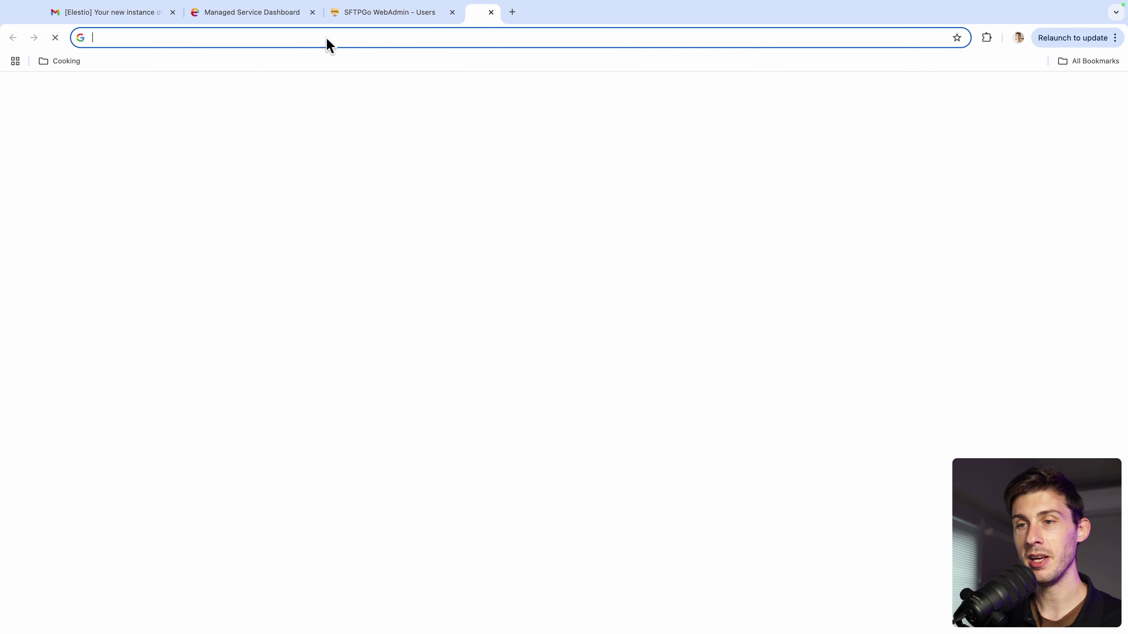
{"action": "key", "text": "super+v"}
{"action": "left_click_drag", "start_coordinate": [277, 37], "coordinate": [310, 39]}
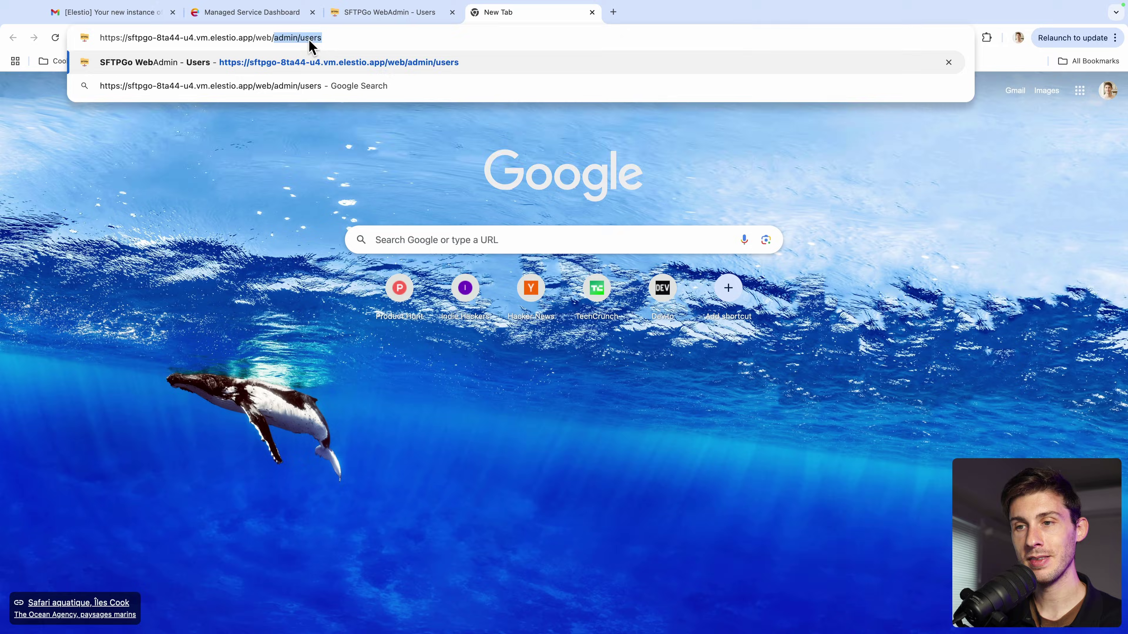
{"action": "type", "text": "client"}
{"action": "key", "text": "Return"}
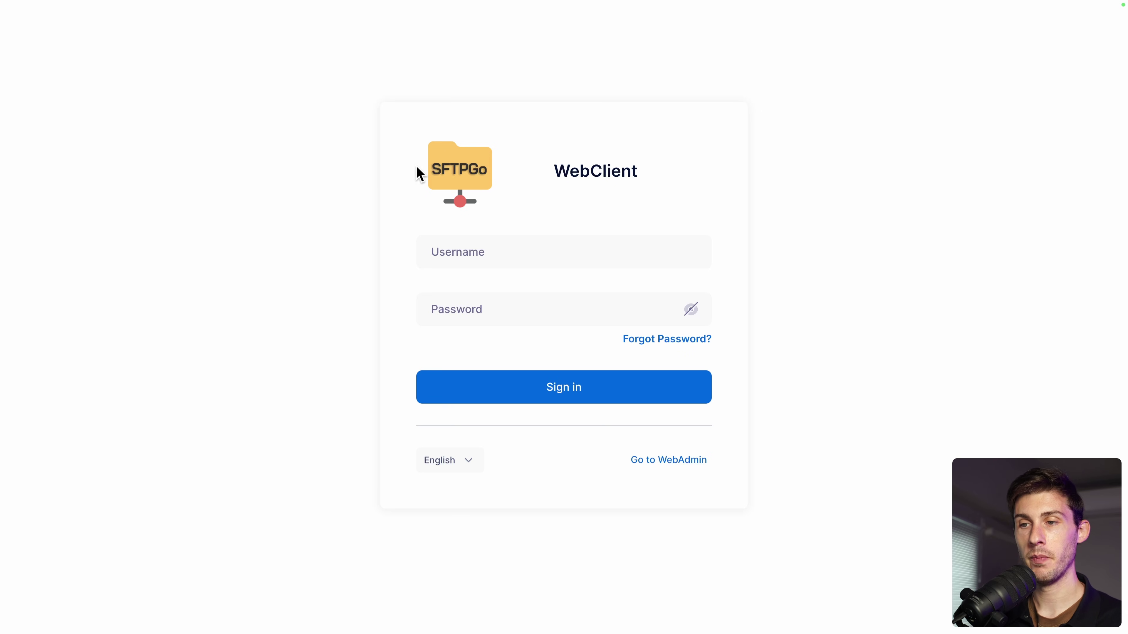
Step: Sign in to WebClient with the new user's username and password
{"action": "left_click", "coordinate": [514, 254]}
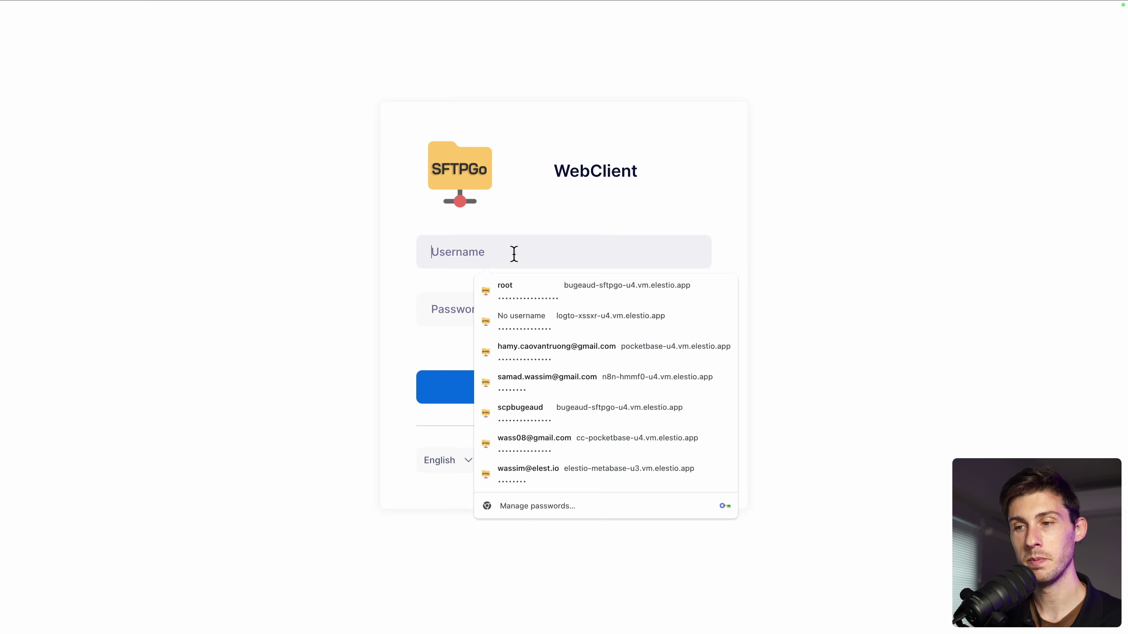
{"action": "type", "text": "John"}
{"action": "left_click", "coordinate": [460, 313]}
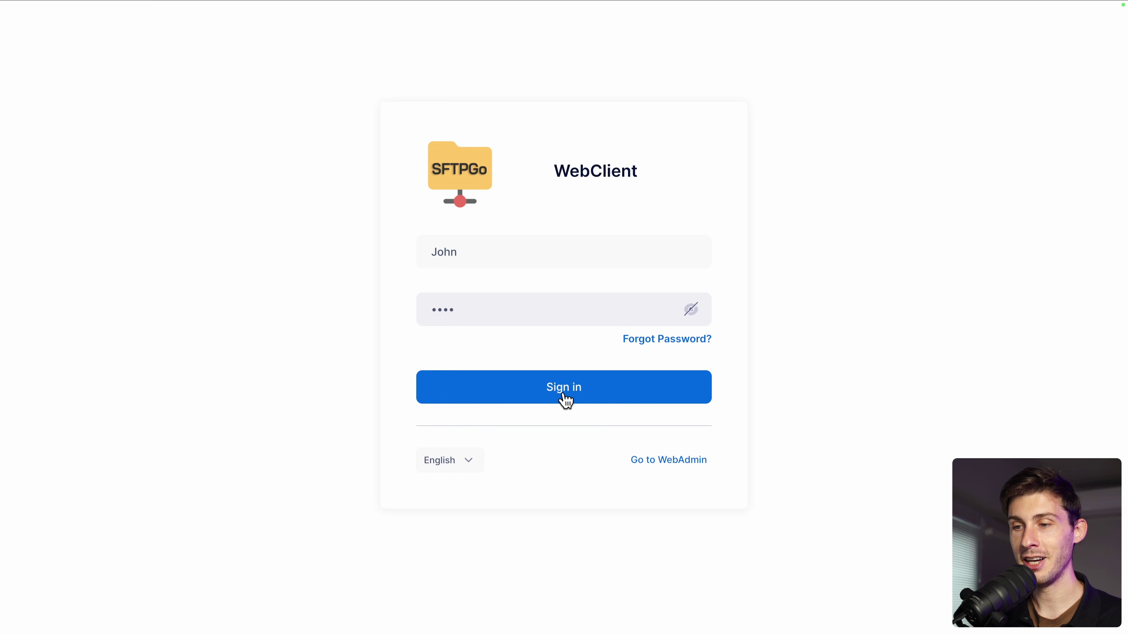
{"action": "left_click", "coordinate": [572, 390]}
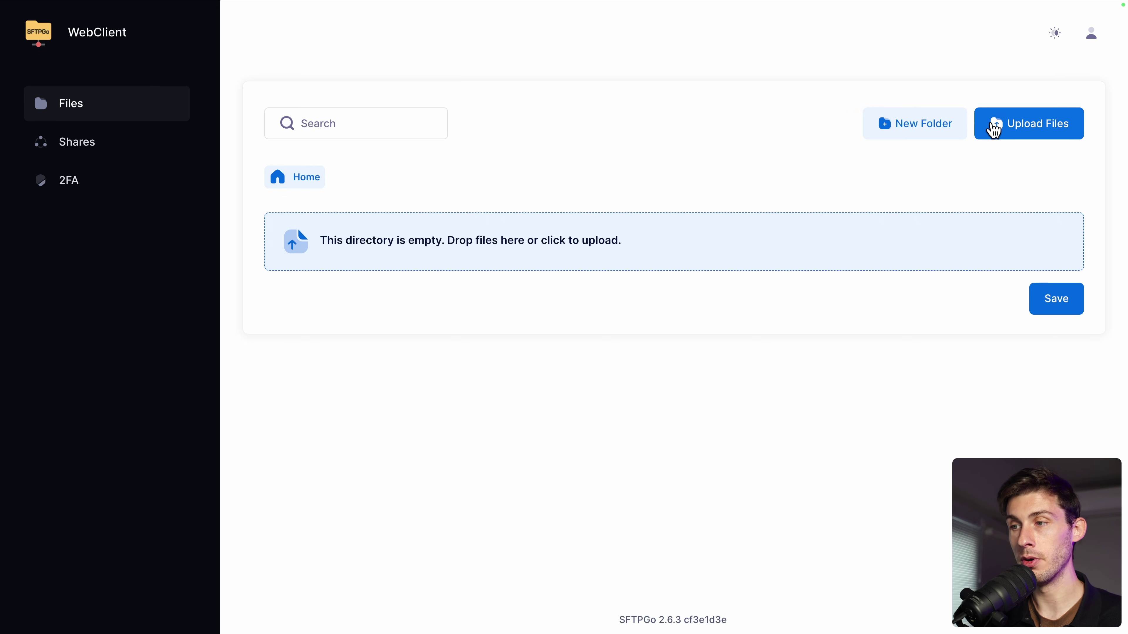
Step: Upload logo.jpg into the user's Home folder
{"action": "left_click", "coordinate": [995, 131]}
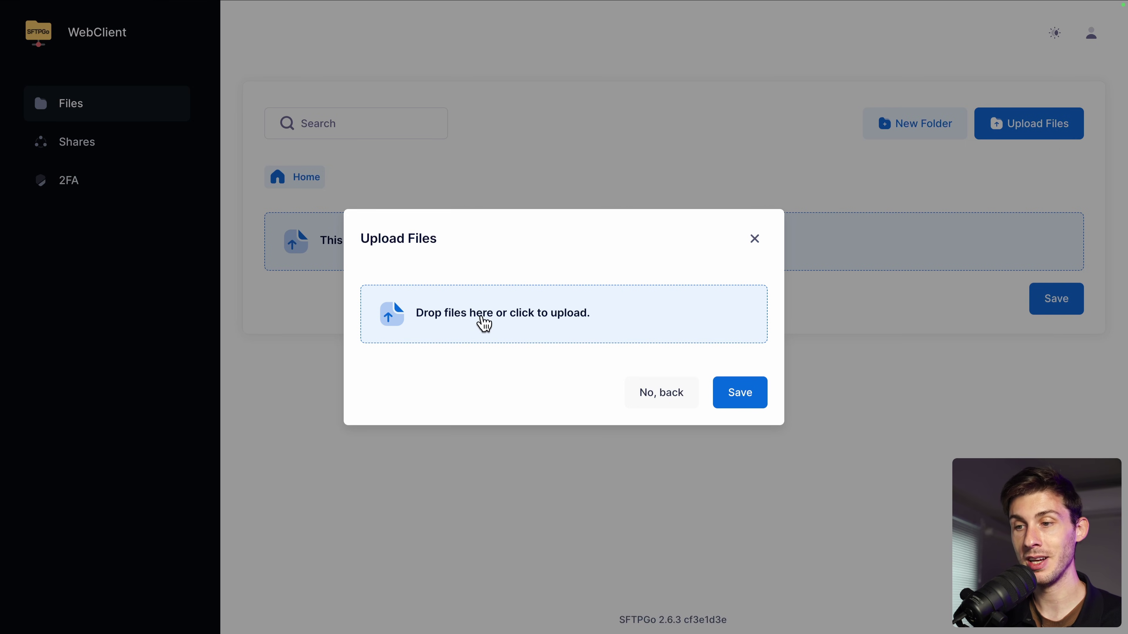
{"action": "left_click", "coordinate": [484, 325]}
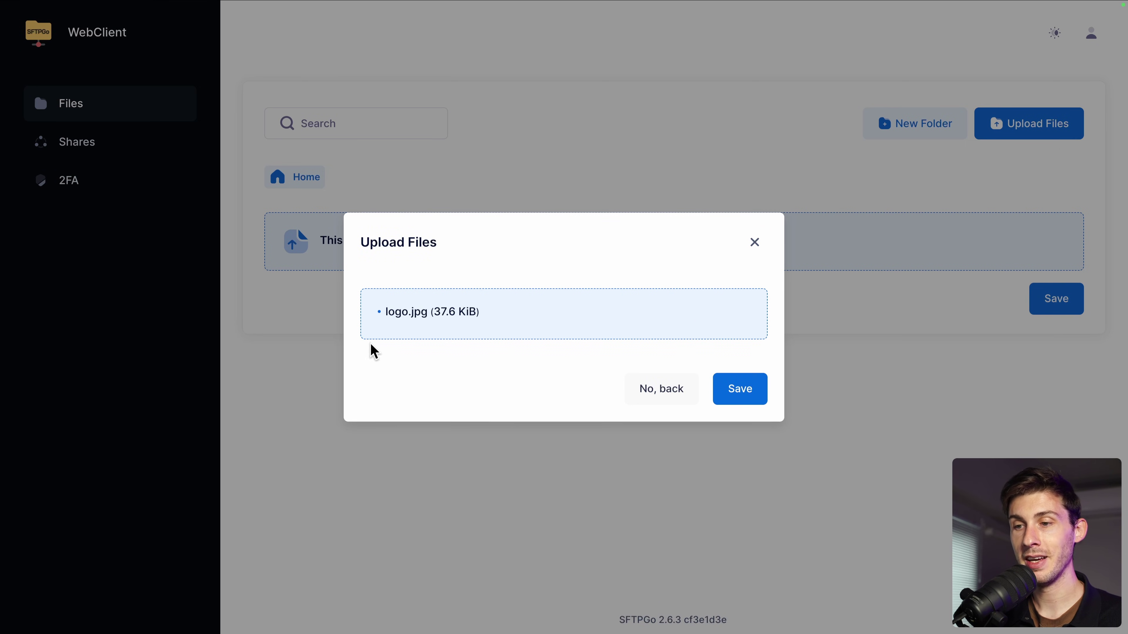
{"action": "left_click", "coordinate": [741, 390]}
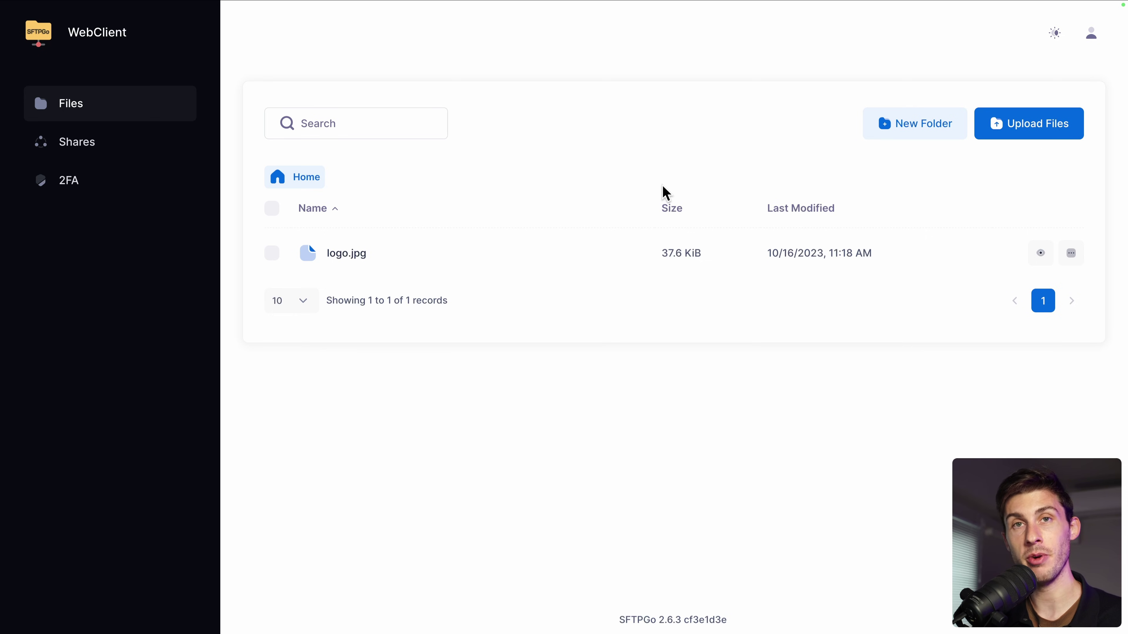
Step: Create a new folder named test1
{"action": "left_click", "coordinate": [912, 130]}
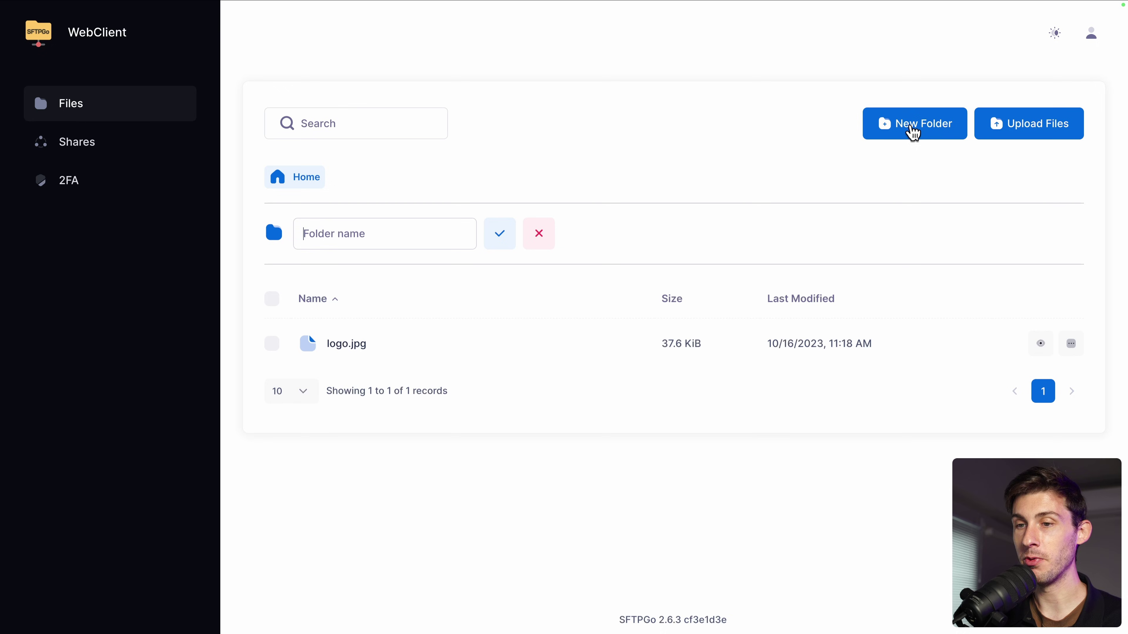
{"action": "type", "text": "test1"}
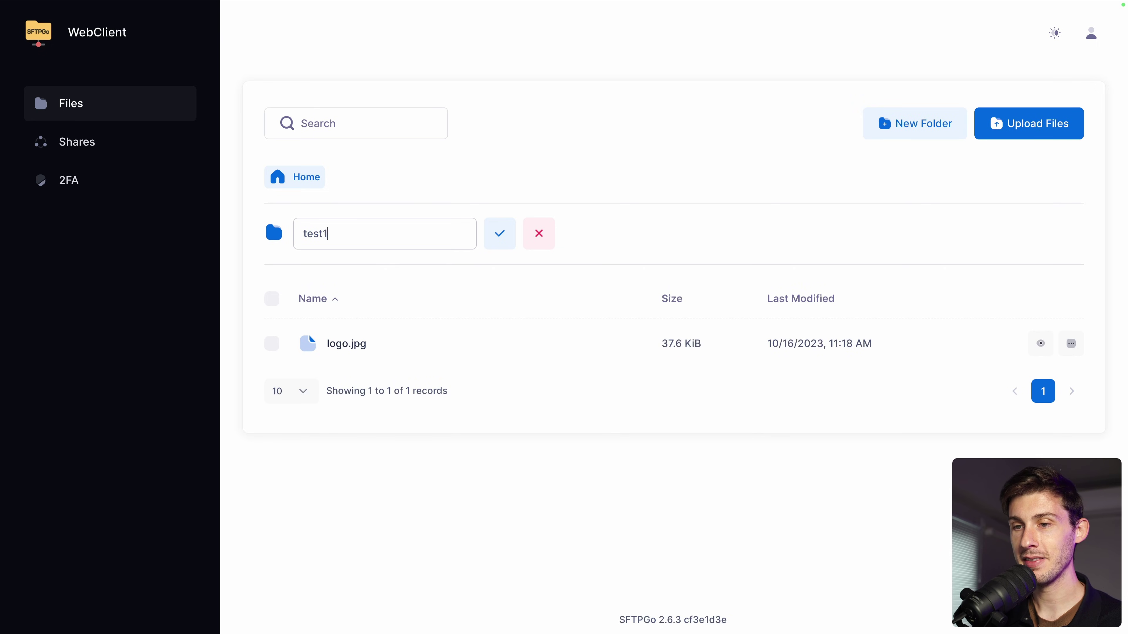
{"action": "left_click", "coordinate": [493, 242]}
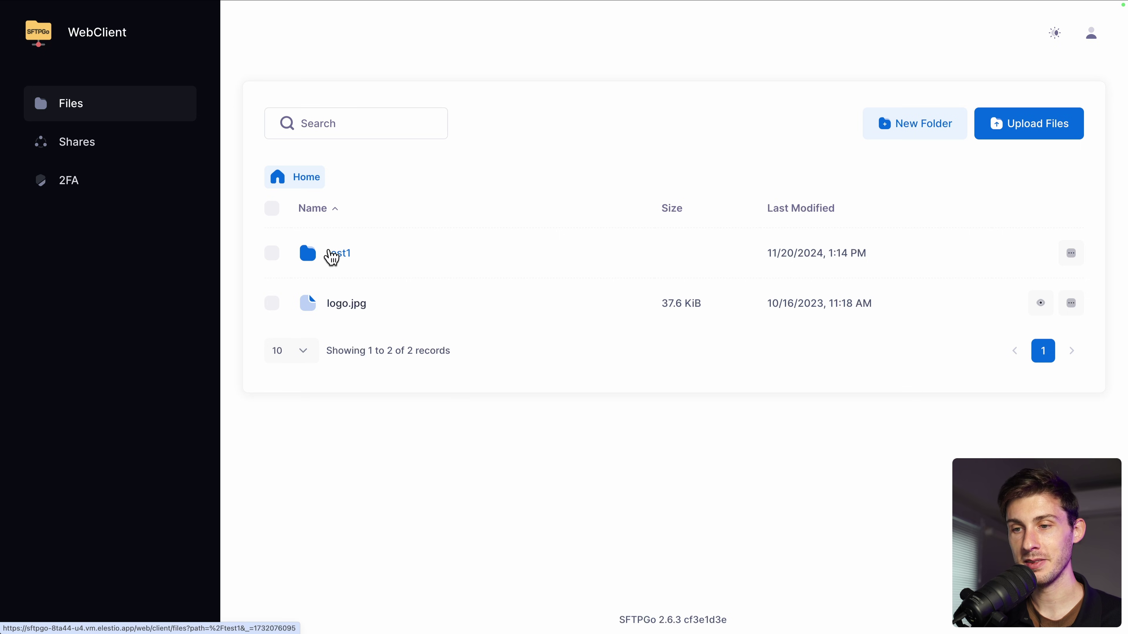
Step: Upload elestio_icon.png into test1, then return to the Home folder
{"action": "left_click", "coordinate": [332, 257]}
{"action": "left_click", "coordinate": [465, 252]}
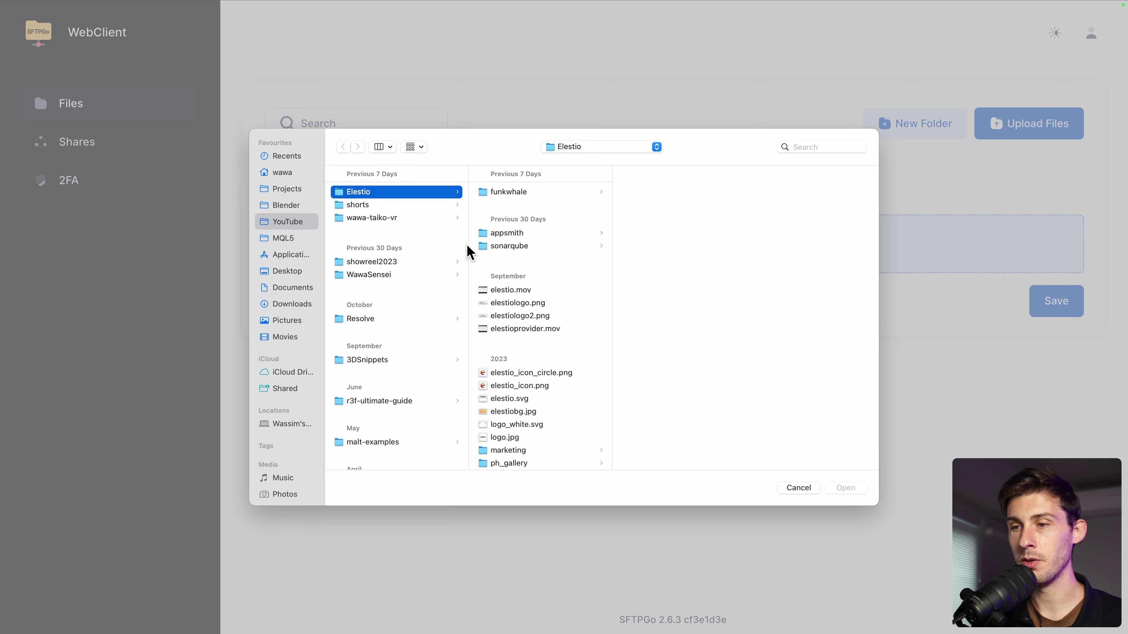
{"action": "double_click", "coordinate": [519, 387]}
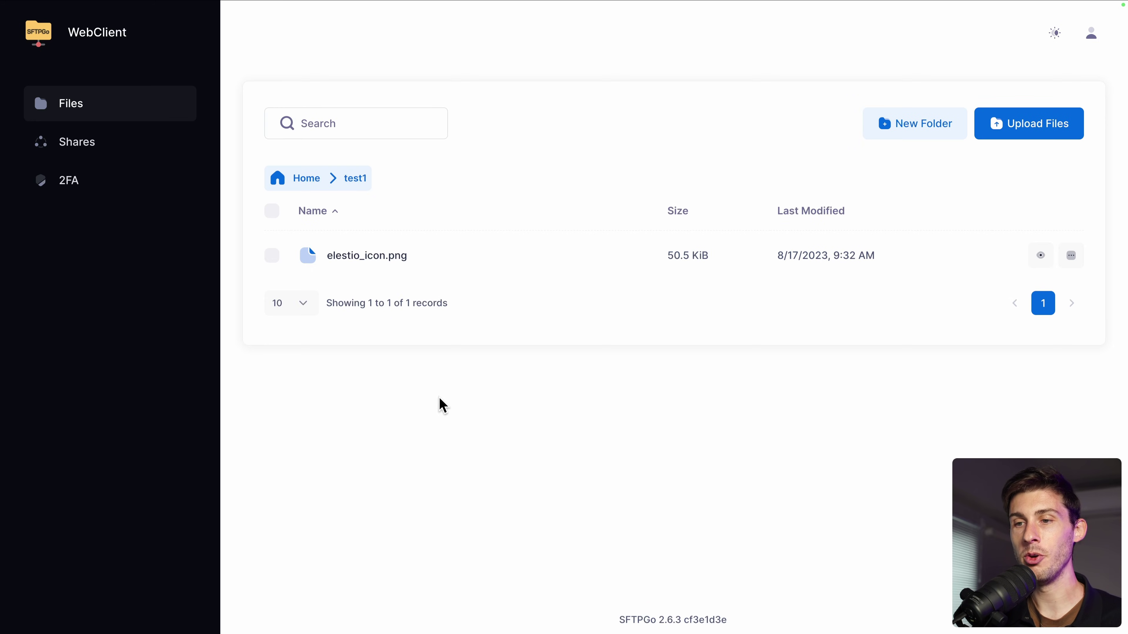
{"action": "left_click", "coordinate": [305, 180]}
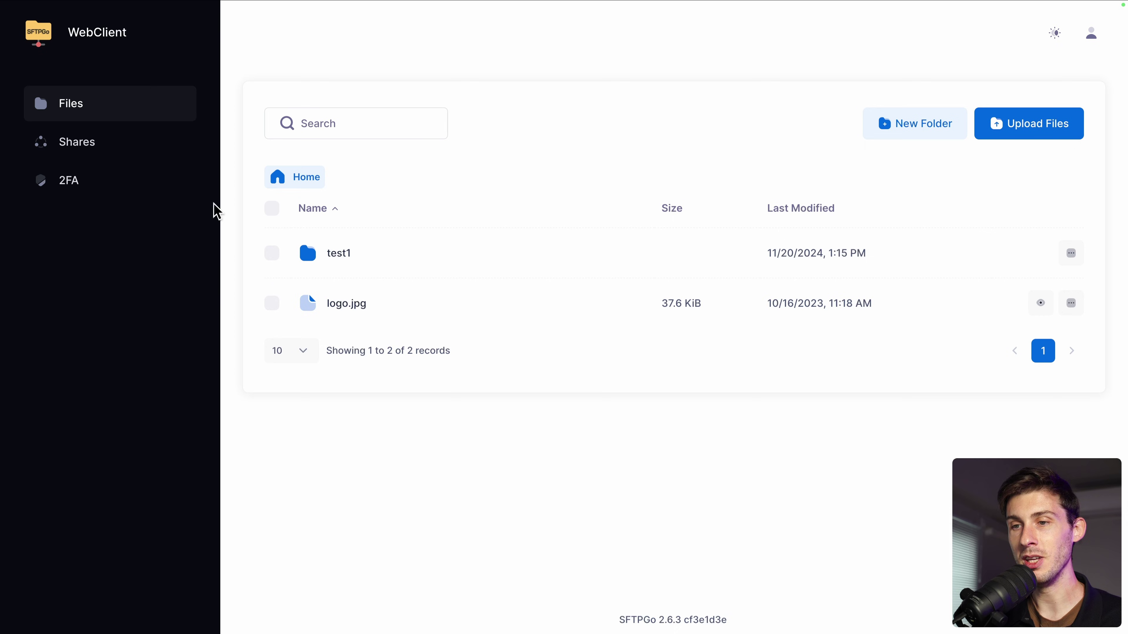
Step: Add a new user with its username, password and root directory /demo, and save it
{"action": "key", "text": "ctrl+Tab"}
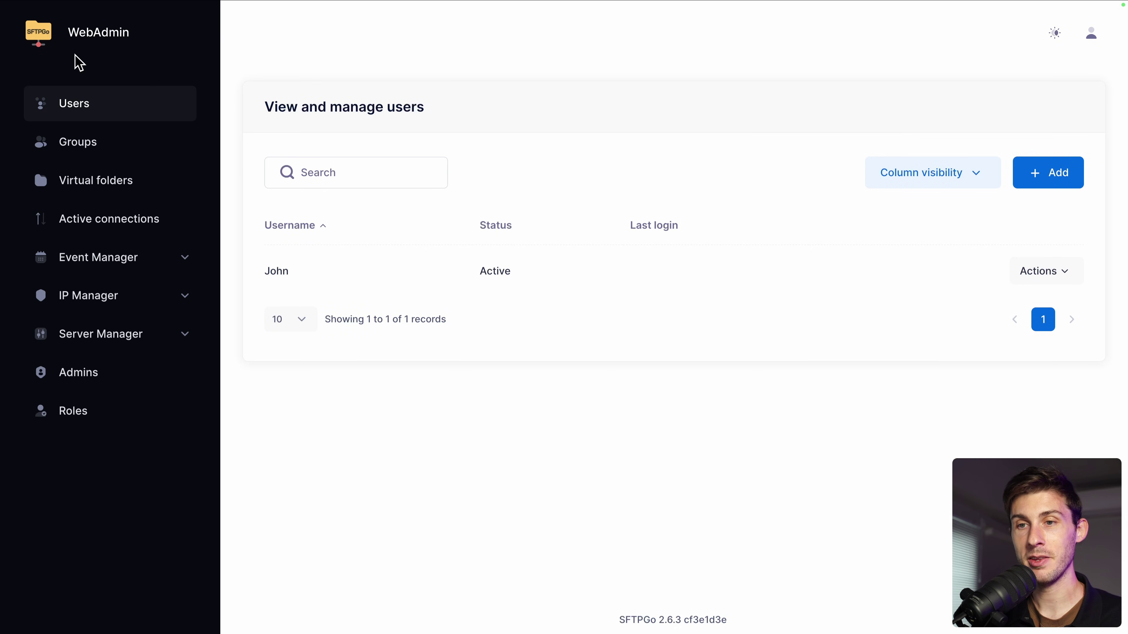
{"action": "left_click", "coordinate": [1045, 182]}
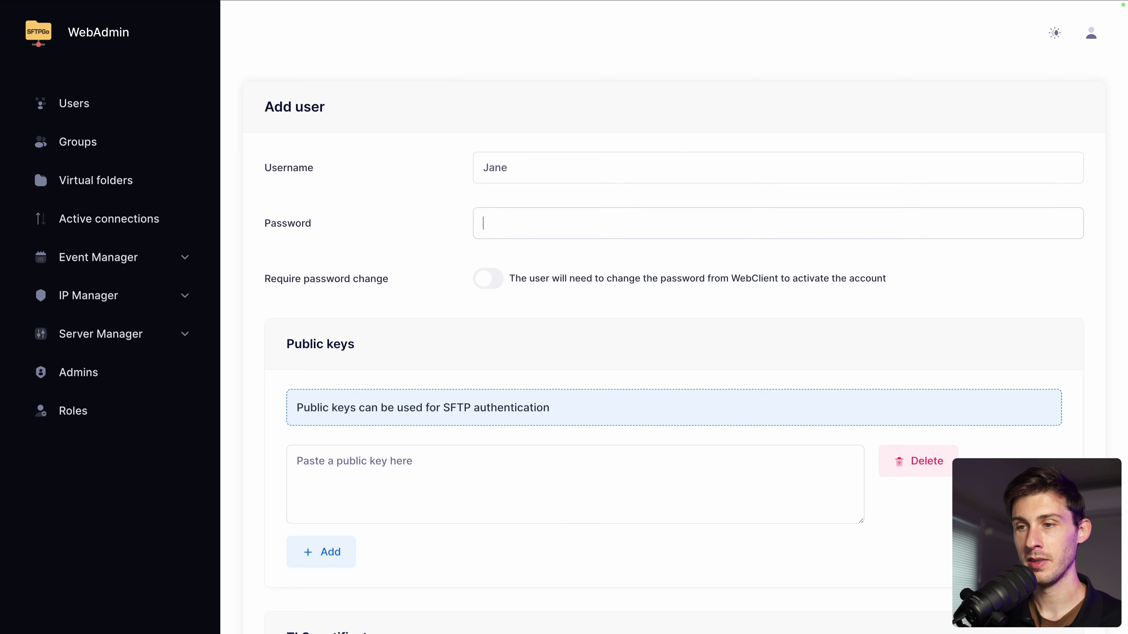
{"action": "key", "text": "Tab"}
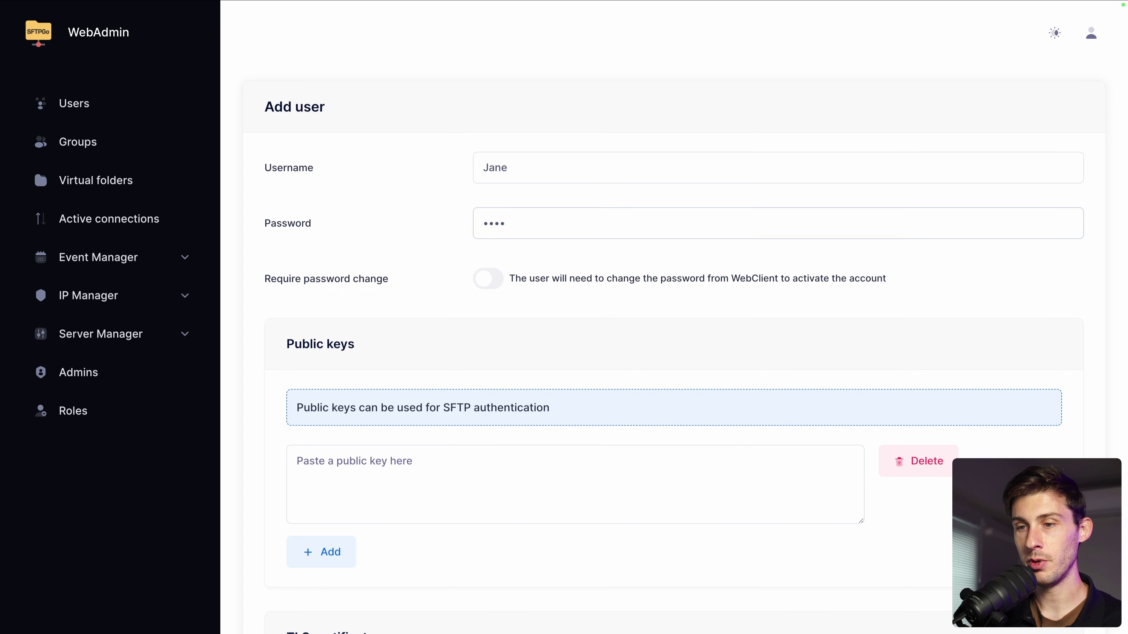
{"action": "scroll", "coordinate": [857, 383], "scroll_direction": "down", "scroll_amount": 15}
{"action": "scroll", "coordinate": [857, 383], "scroll_direction": "up", "scroll_amount": 3}
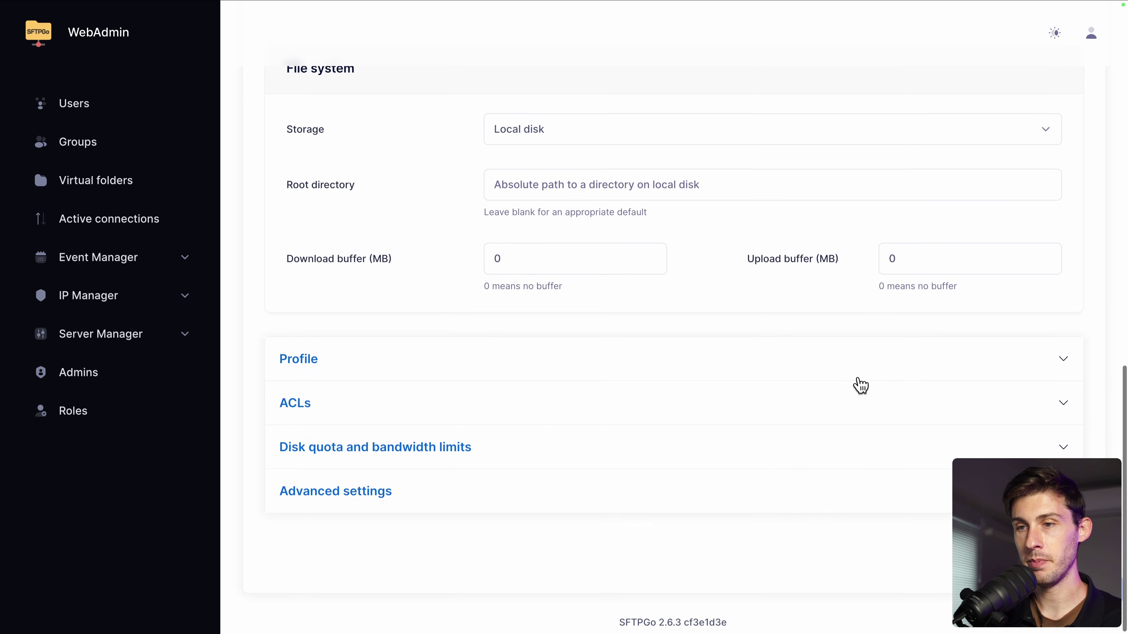
{"action": "scroll", "coordinate": [861, 385], "scroll_direction": "up", "scroll_amount": 1}
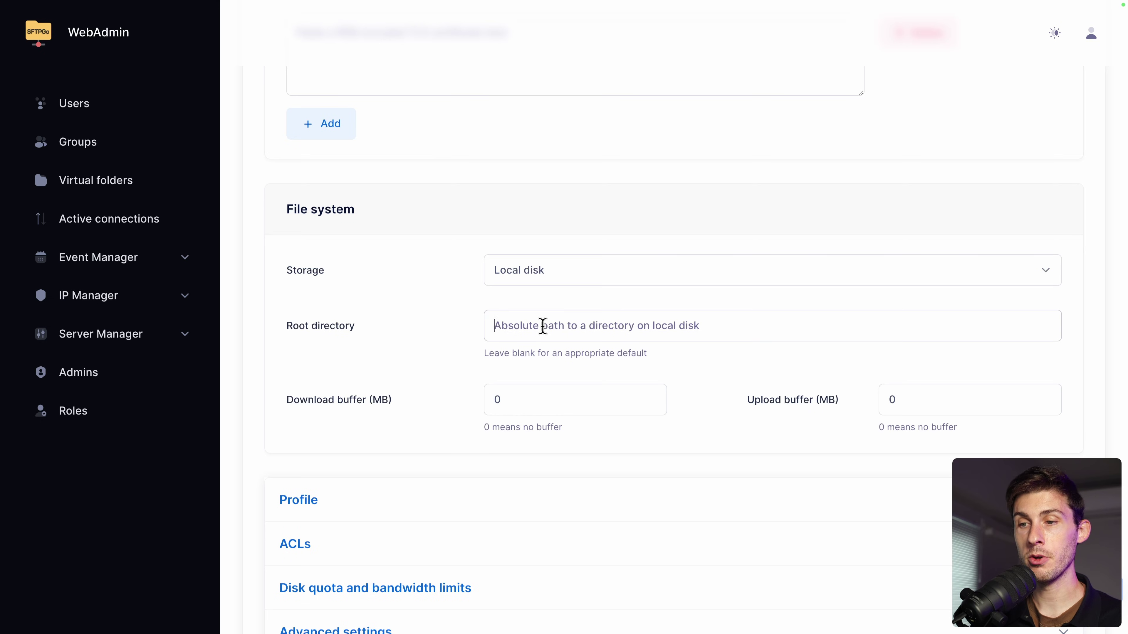
{"action": "type", "text": "/demo"}
{"action": "scroll", "coordinate": [887, 439], "scroll_direction": "down", "scroll_amount": 3}
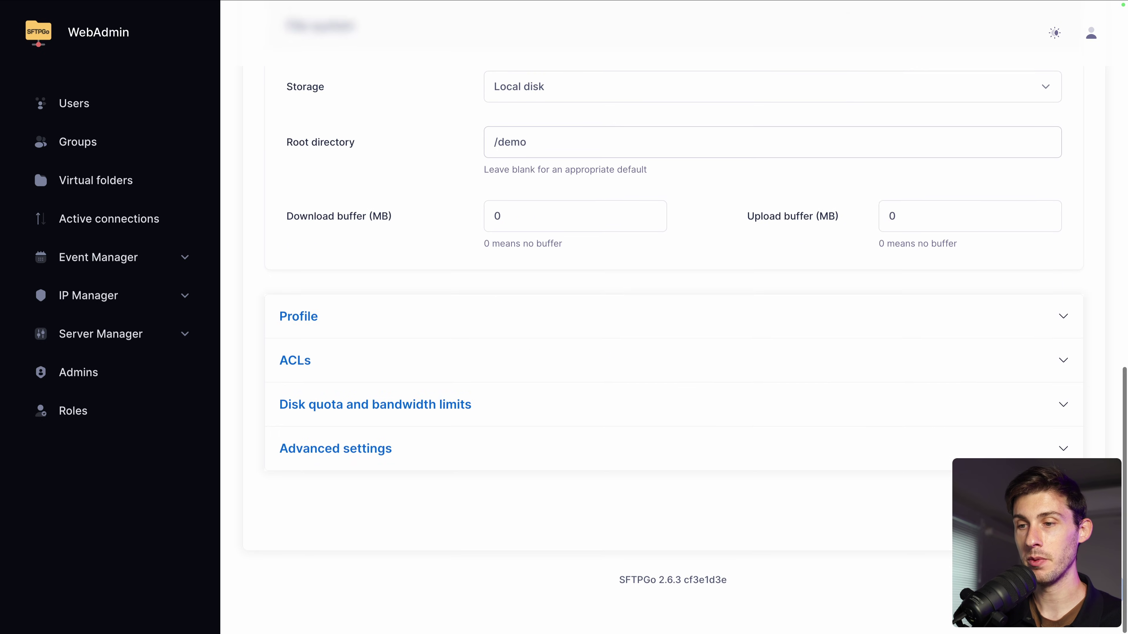
{"action": "key", "text": "Return"}
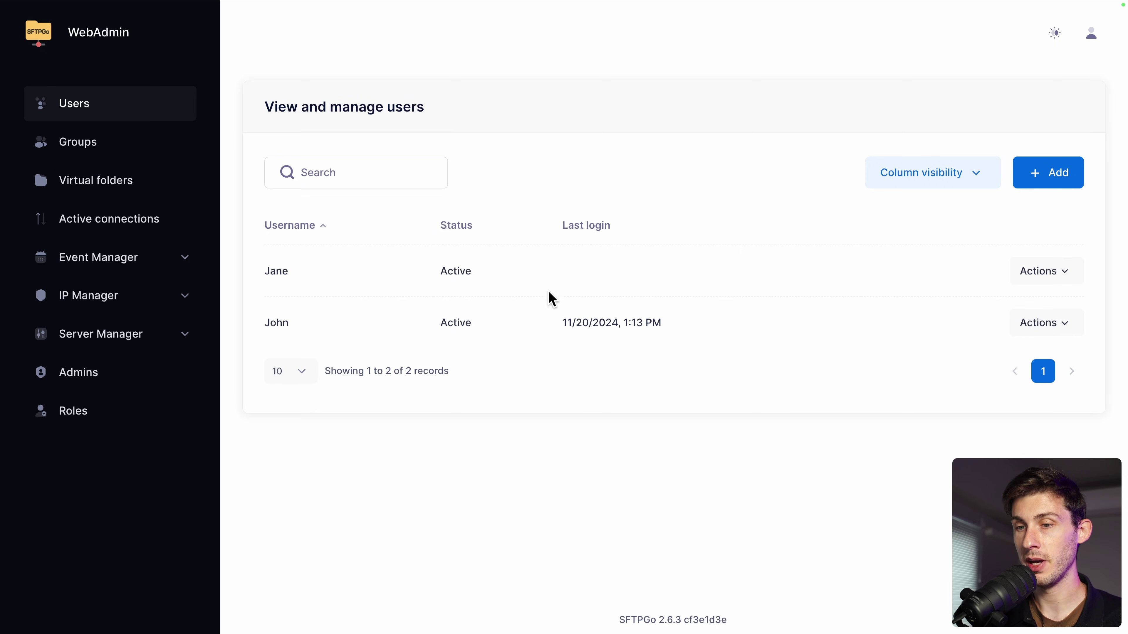
Step: Check the first user's root directory, then open the second user's edit form
{"action": "left_click", "coordinate": [1036, 330]}
{"action": "left_click", "coordinate": [995, 362]}
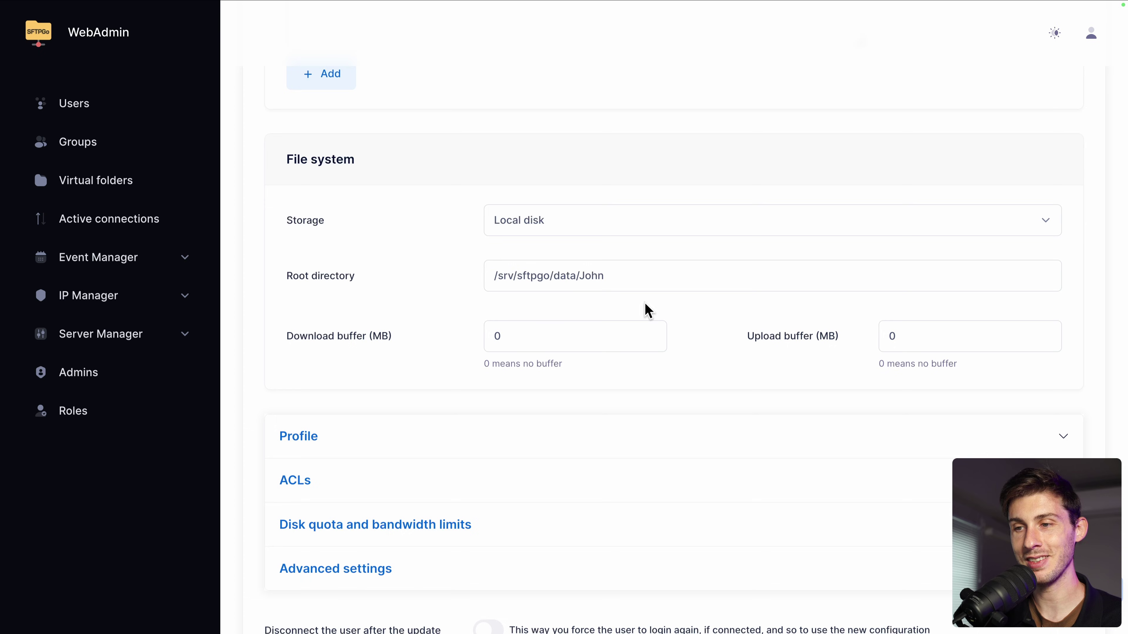
{"action": "scroll", "coordinate": [421, 288], "scroll_direction": "up", "scroll_amount": 10}
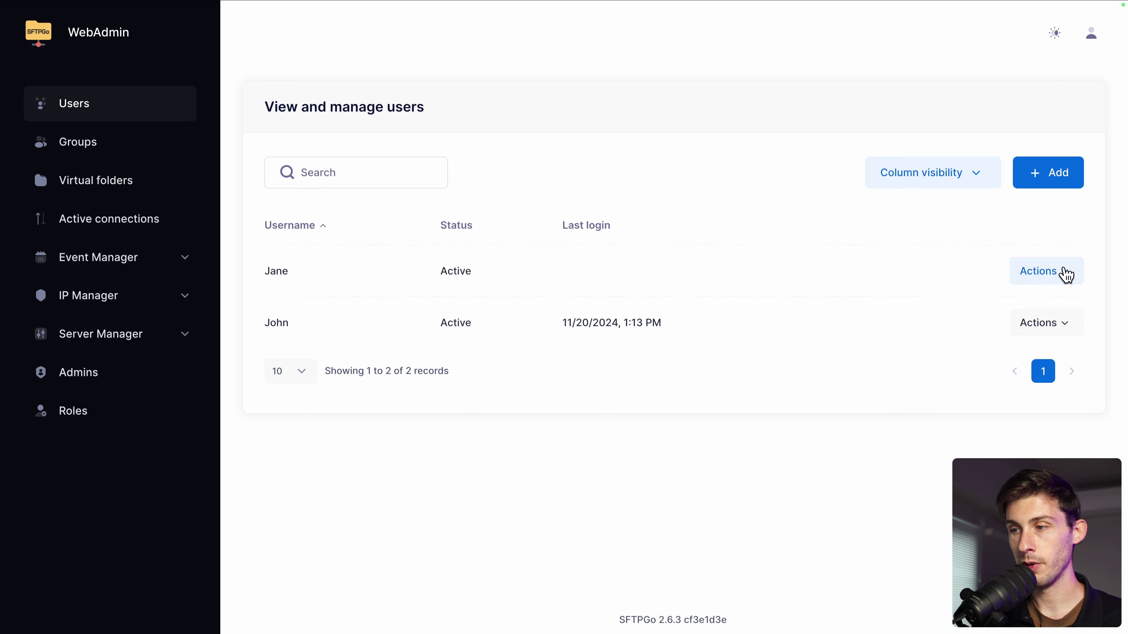
{"action": "left_click", "coordinate": [1065, 274]}
{"action": "left_click", "coordinate": [1004, 309]}
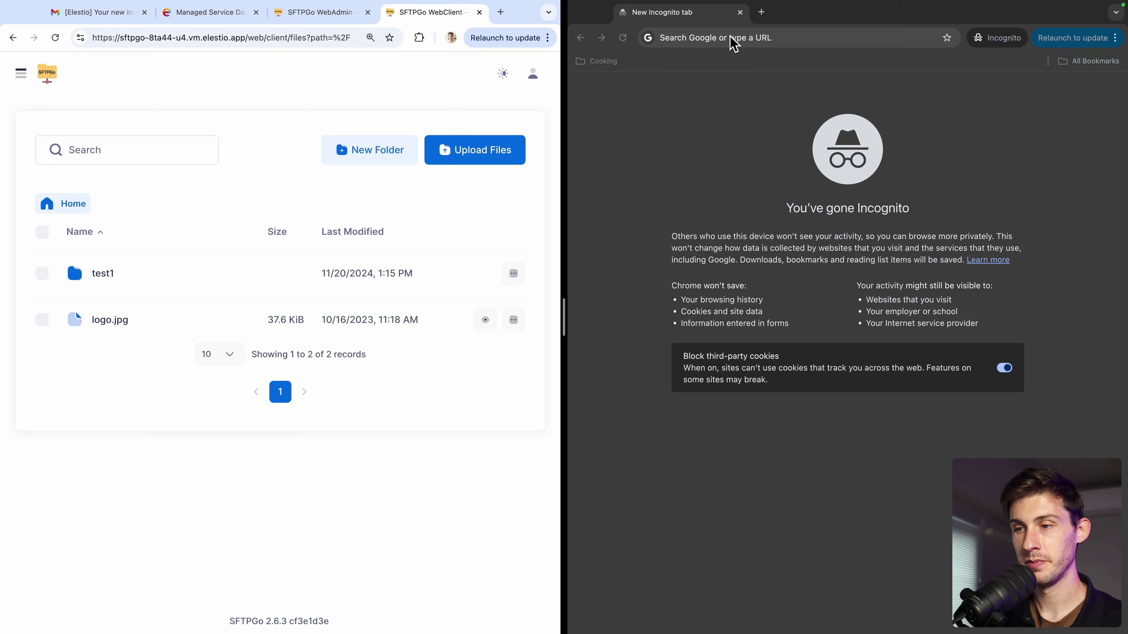
Step: Load the pasted WebClient login address in the private window
{"action": "left_click", "coordinate": [734, 43]}
{"action": "type", "text": "https://sftpgo-8ta44-u4.vm.elestio.app/web/client"}
{"action": "left_click", "coordinate": [610, 104]}
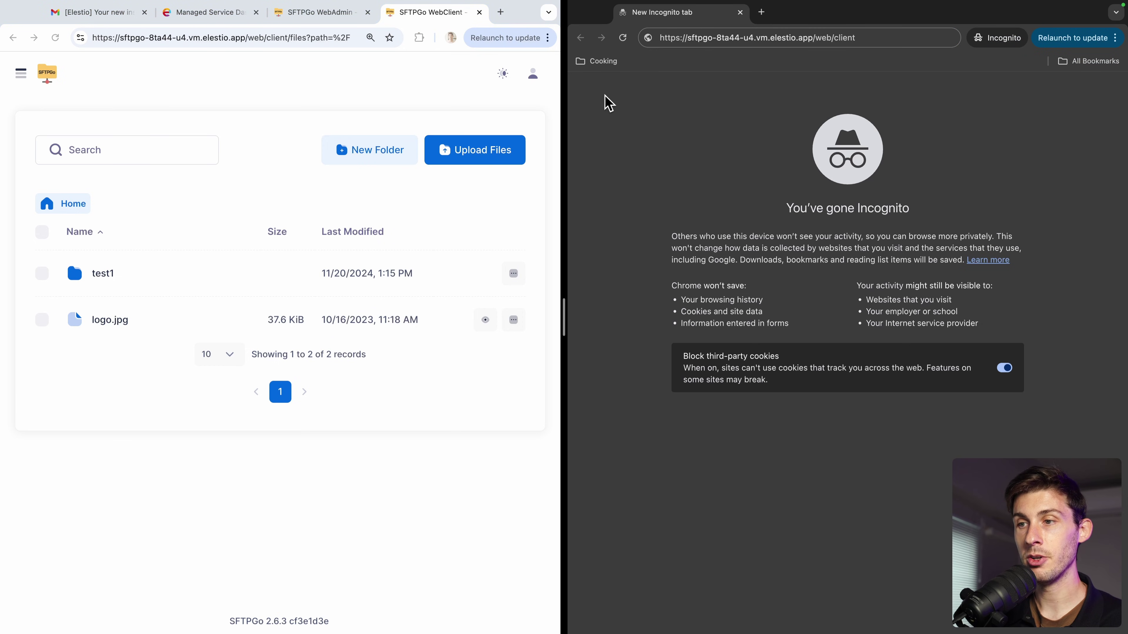
{"action": "left_click", "coordinate": [844, 47]}
{"action": "key", "text": "Return"}
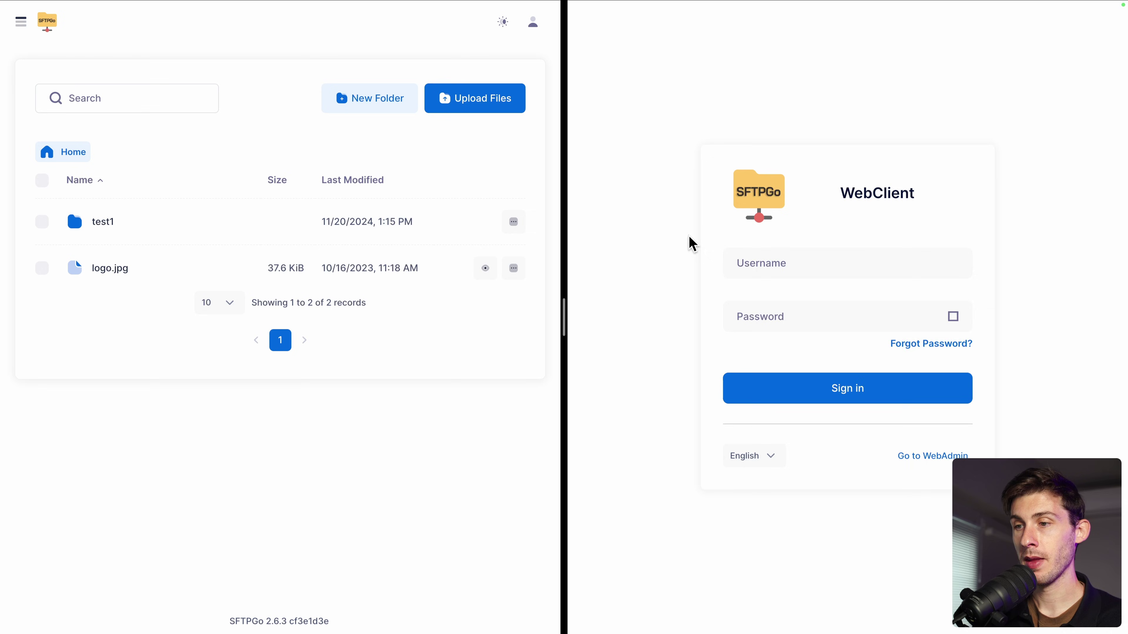
Step: Sign in to WebClient with the second user's username and password
{"action": "left_click", "coordinate": [738, 262]}
{"action": "type", "text": "Ja"}
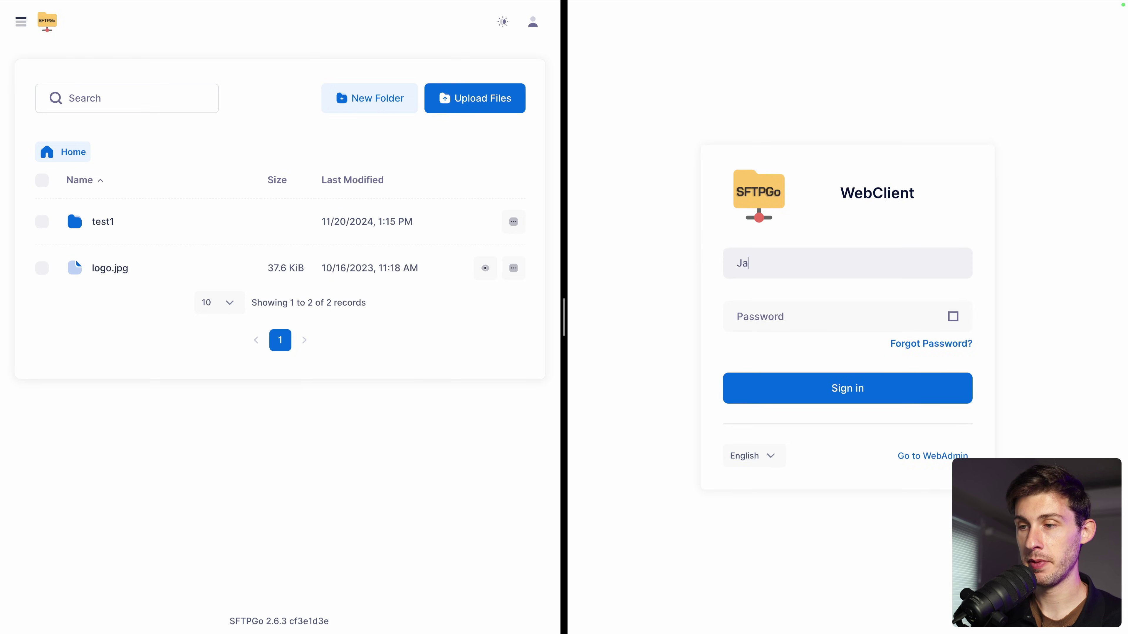
{"action": "type", "text": "ne"}
{"action": "key", "text": "Tab"}
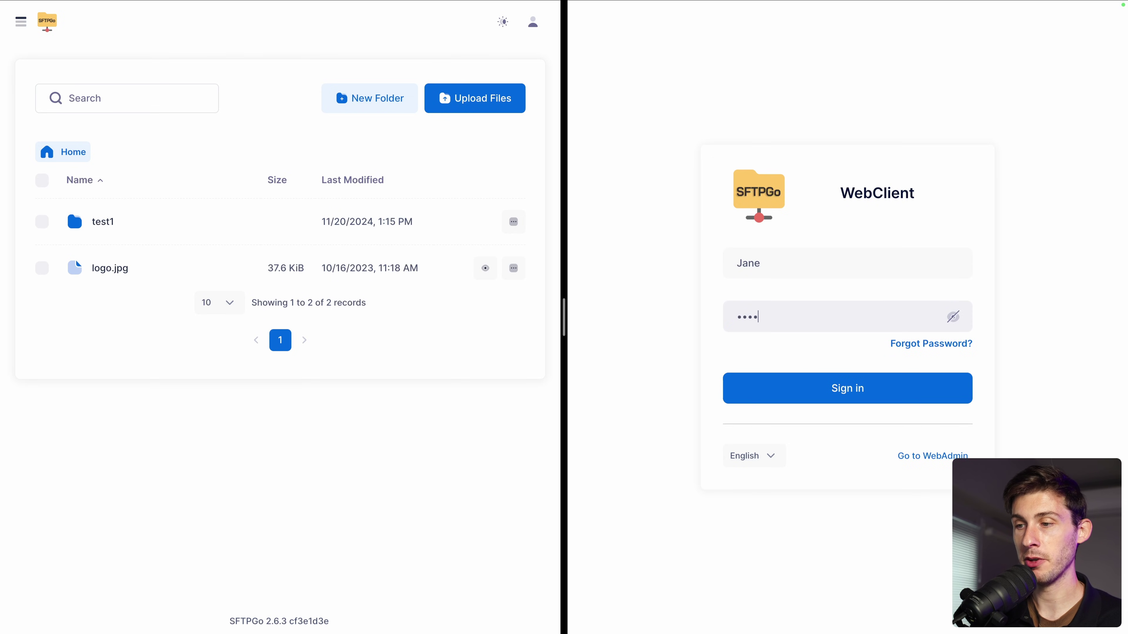
{"action": "key", "text": "Return"}
{"action": "left_click_drag", "start_coordinate": [563, 317], "coordinate": [583, 315]}
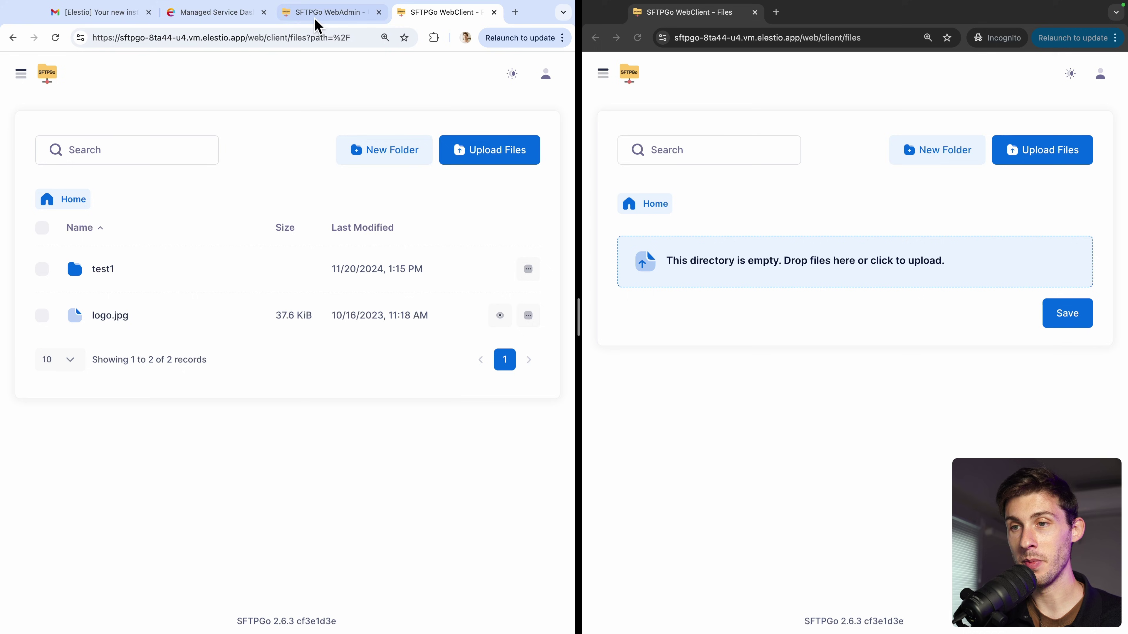
Step: Add the Resources virtual folder on Local disk with root directory /resources
{"action": "left_click", "coordinate": [316, 25]}
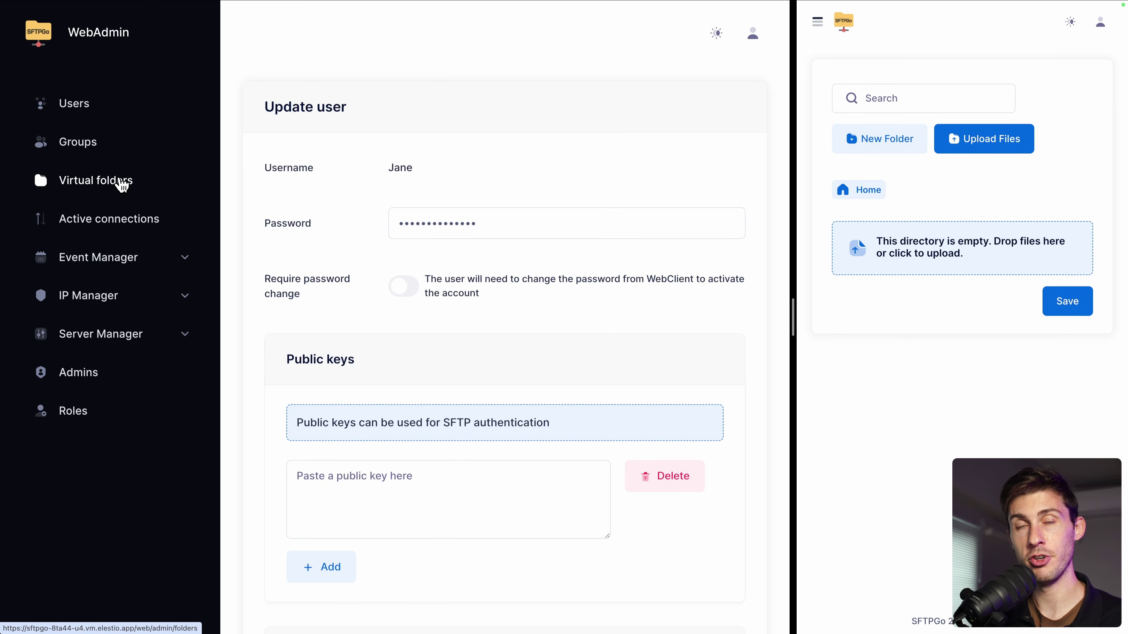
{"action": "left_click", "coordinate": [123, 184]}
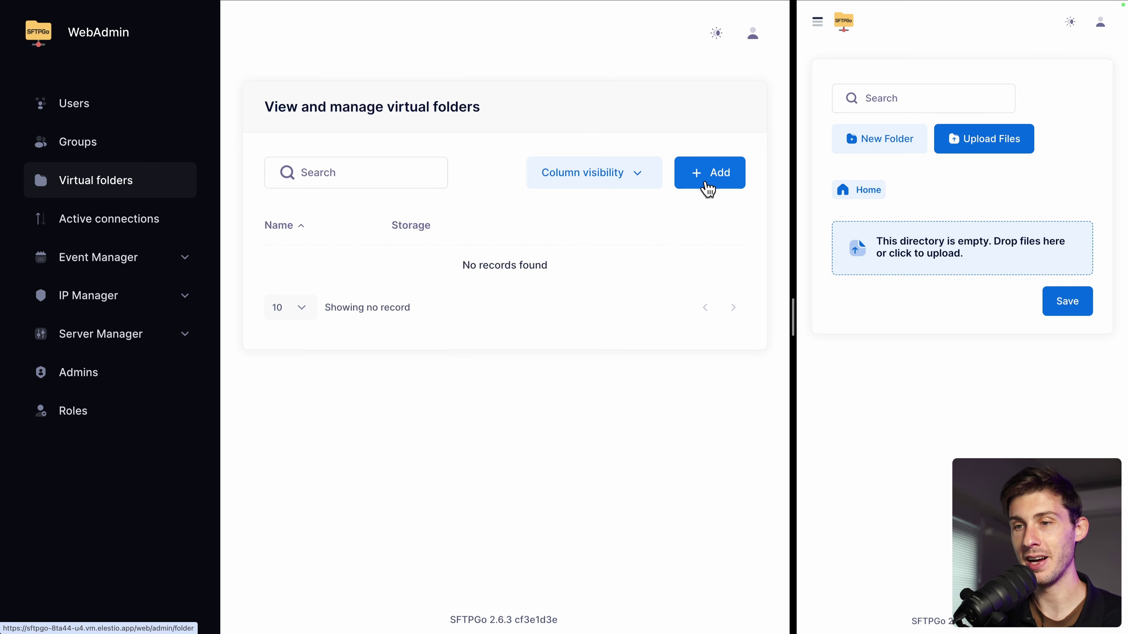
{"action": "left_click", "coordinate": [708, 191]}
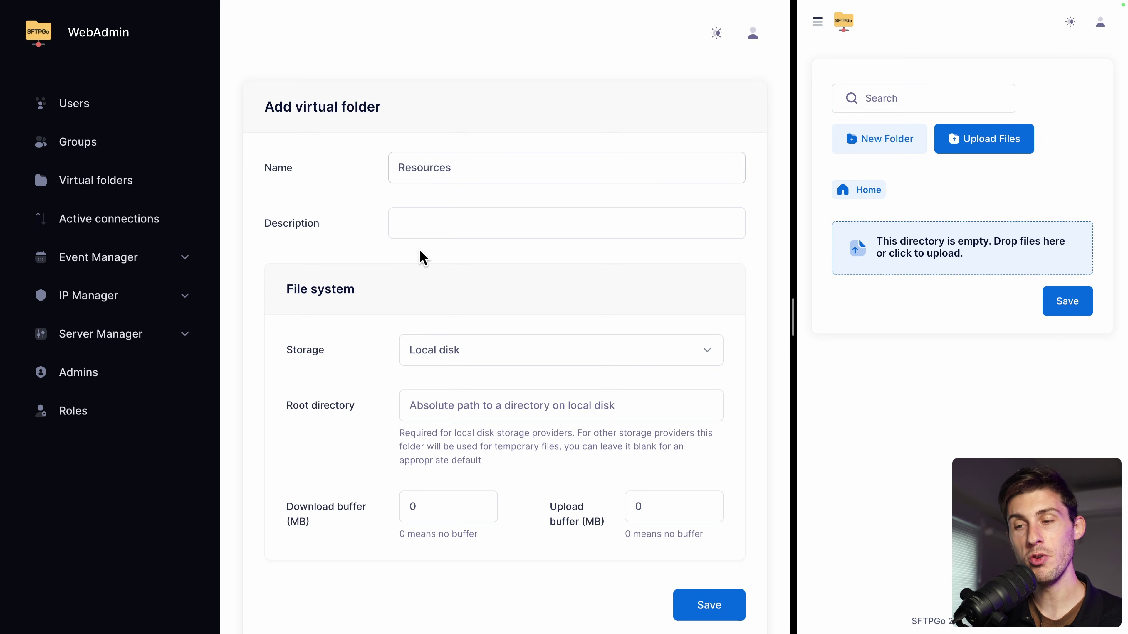
{"action": "left_click", "coordinate": [474, 356]}
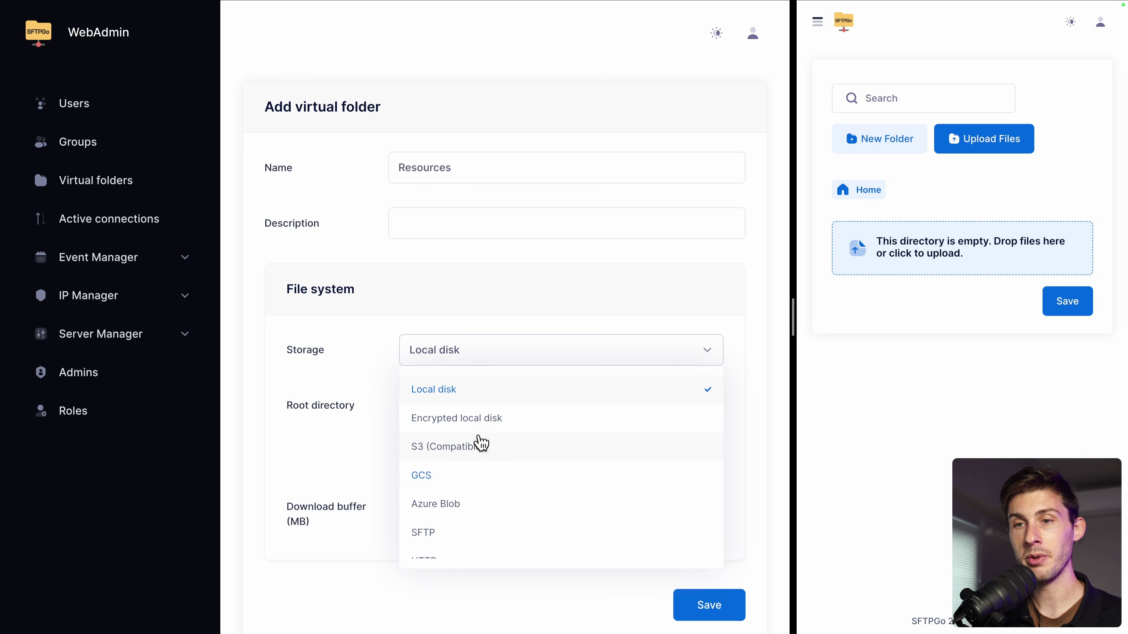
{"action": "left_click", "coordinate": [369, 351]}
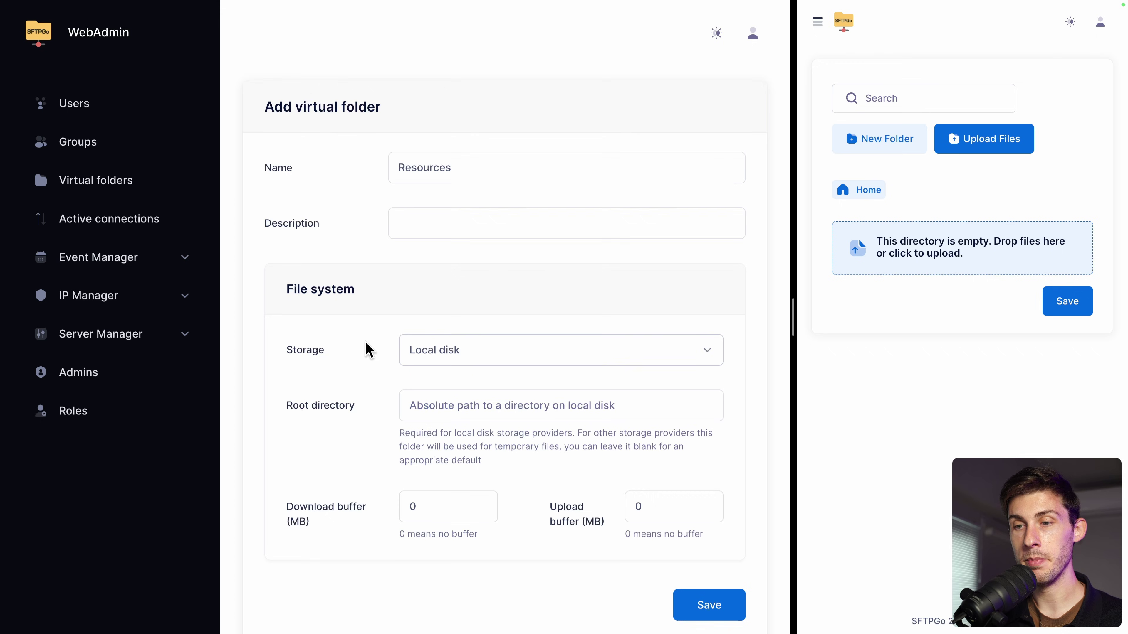
{"action": "scroll", "coordinate": [370, 351], "scroll_direction": "down", "scroll_amount": 1}
{"action": "left_click", "coordinate": [454, 354]}
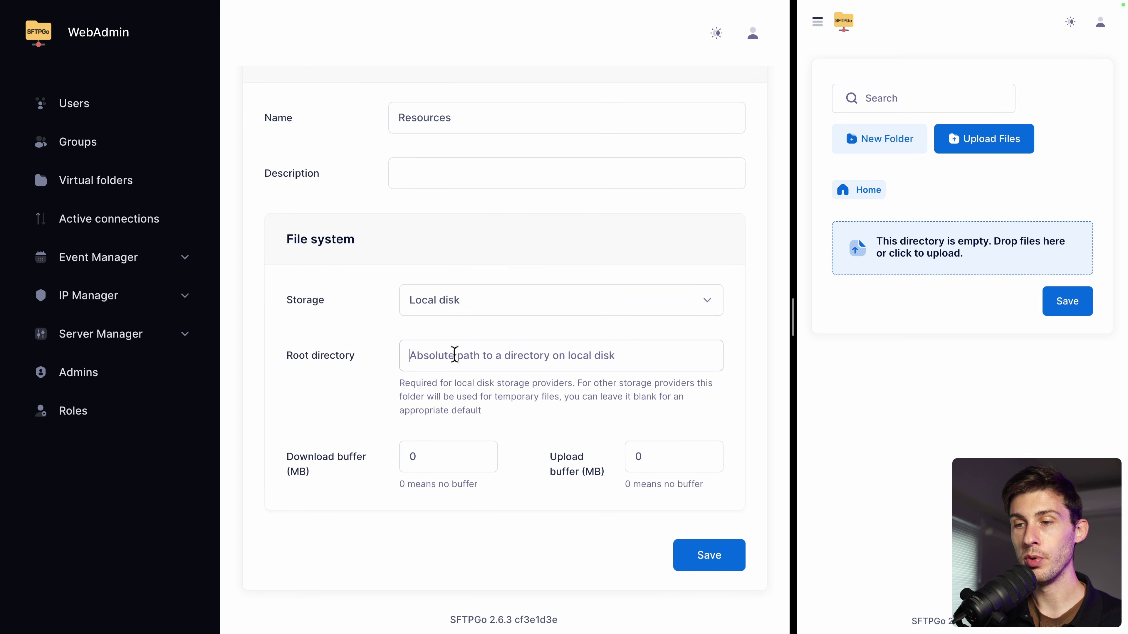
{"action": "type", "text": "/resources"}
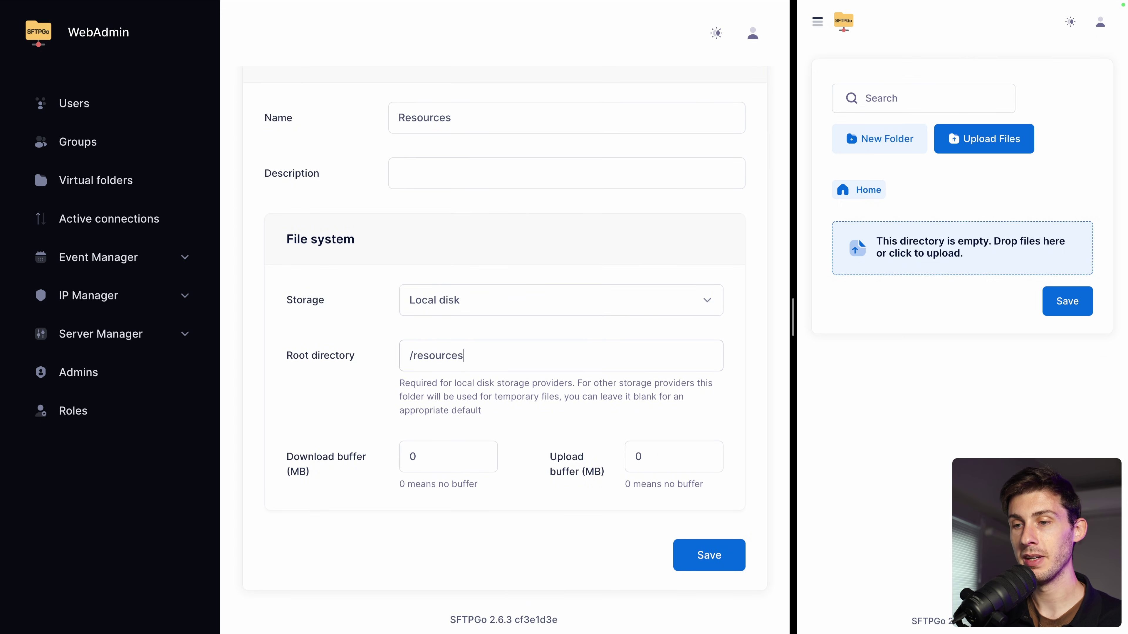
{"action": "left_click", "coordinate": [695, 555]}
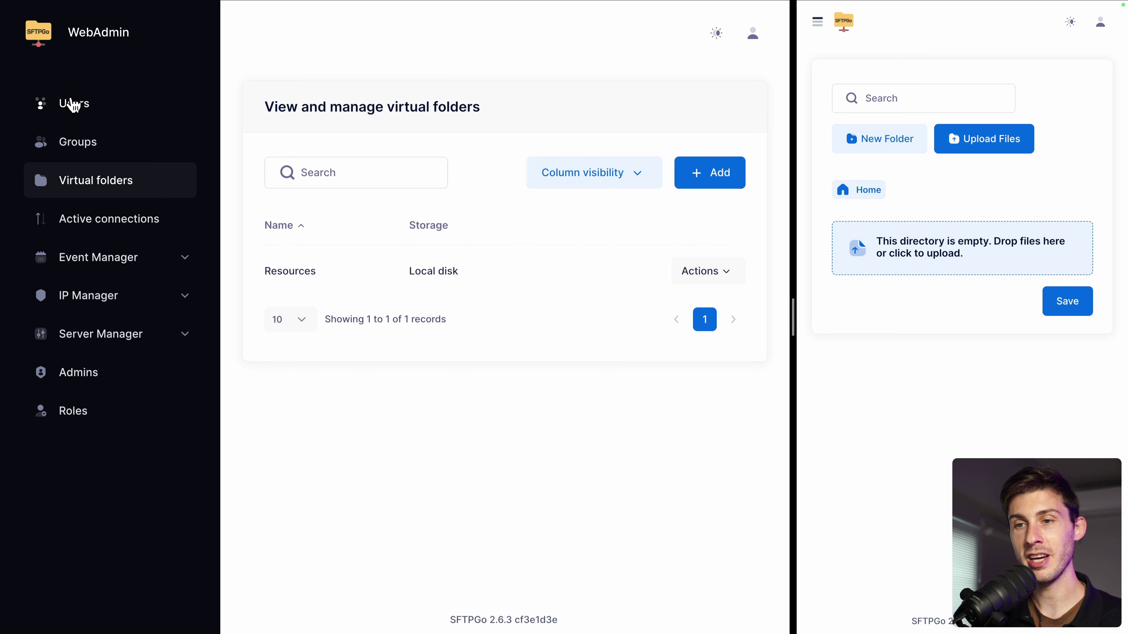
Step: Open the /demo user's edit form and review its Virtual folders section
{"action": "left_click", "coordinate": [74, 105]}
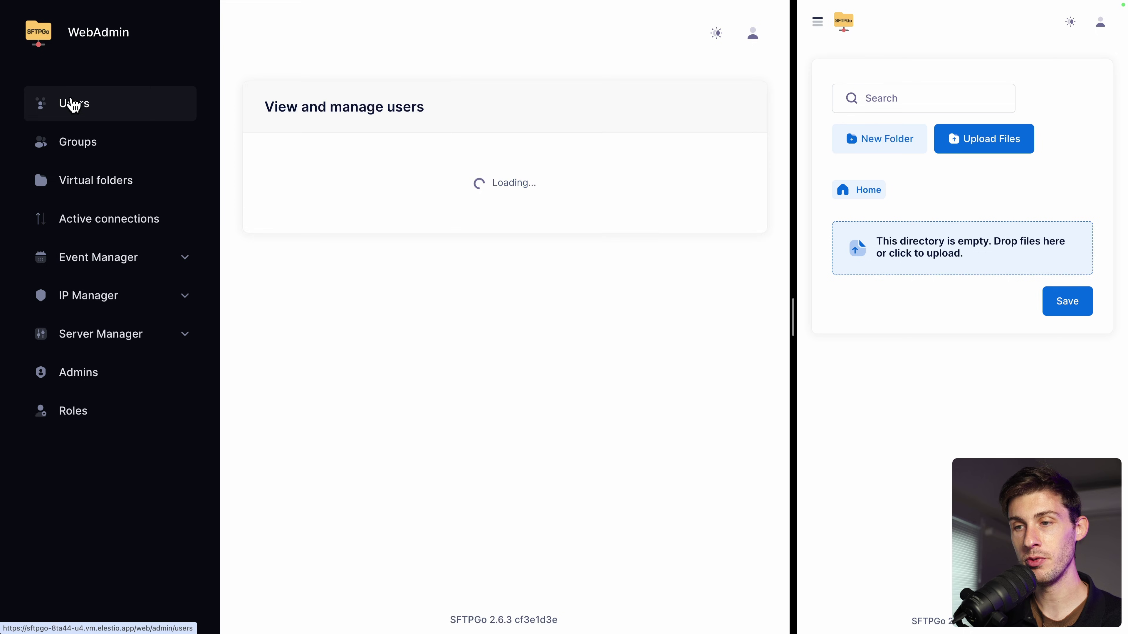
{"action": "left_click", "coordinate": [717, 281]}
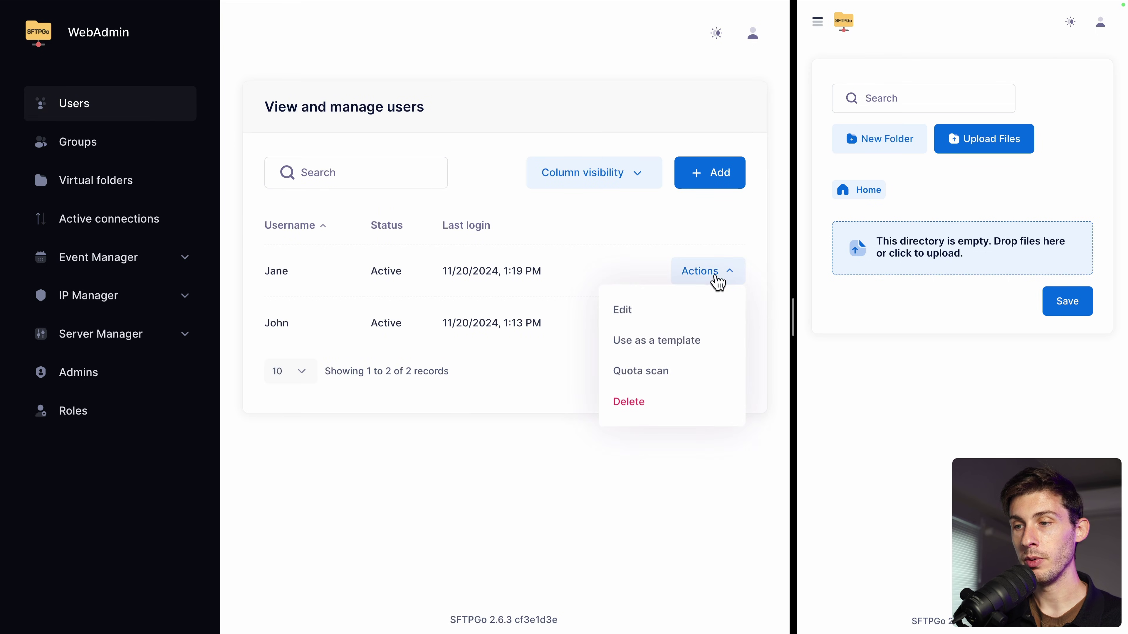
{"action": "left_click", "coordinate": [652, 310]}
{"action": "scroll", "coordinate": [653, 306], "scroll_direction": "down", "scroll_amount": 15}
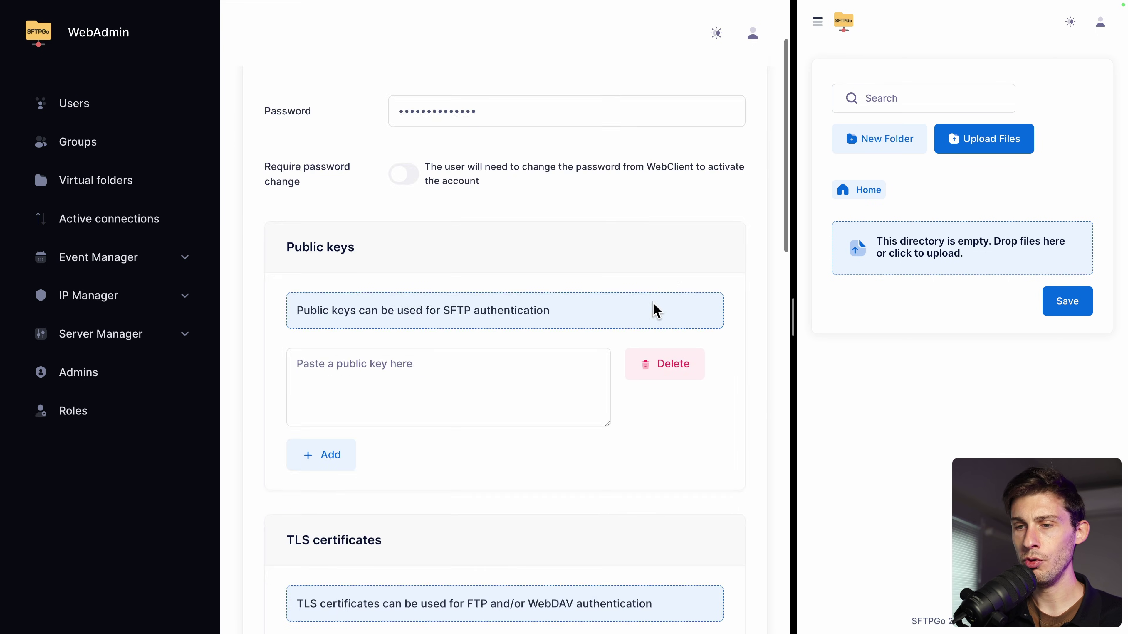
{"action": "scroll", "coordinate": [656, 310], "scroll_direction": "down", "scroll_amount": 5}
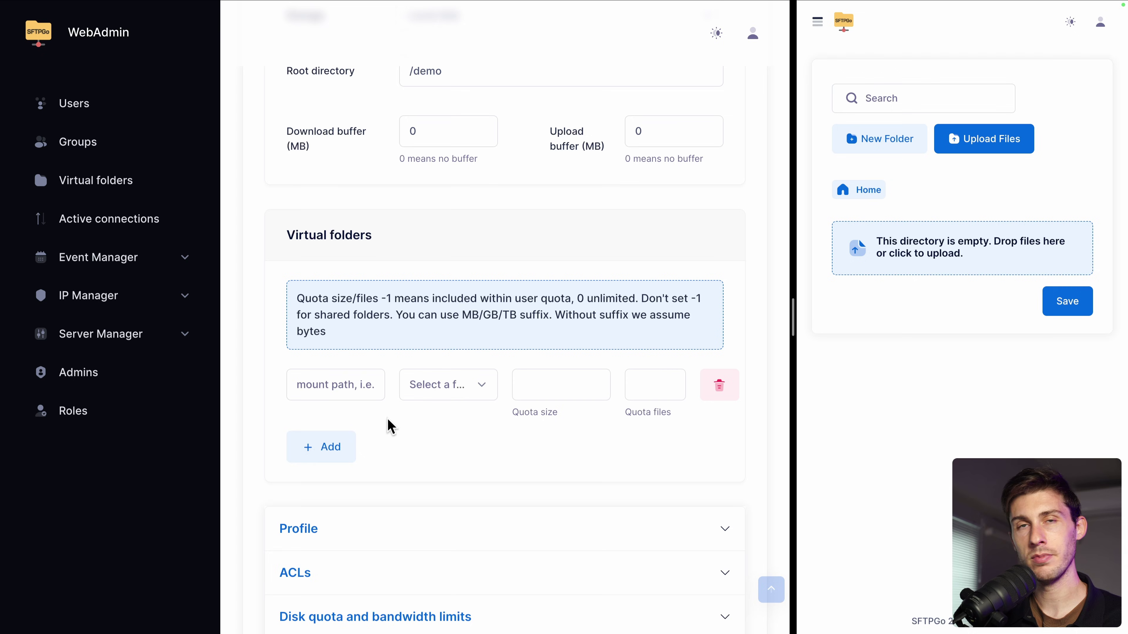
{"action": "scroll", "coordinate": [390, 427], "scroll_direction": "up", "scroll_amount": 10}
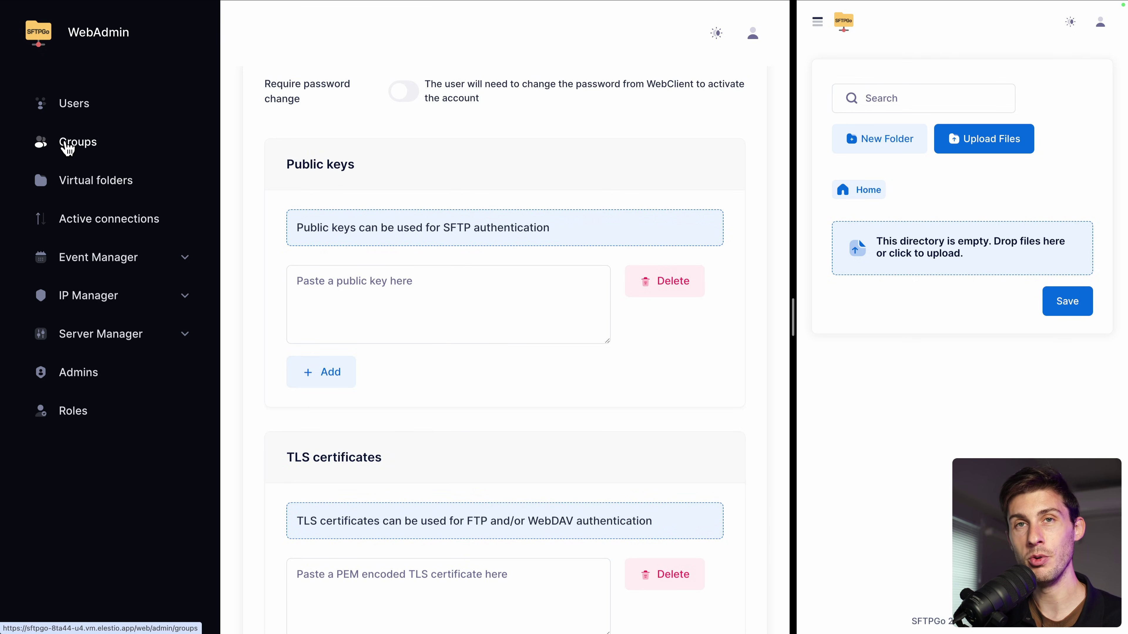
Step: Add group elestioteam with the Resources virtual folder mounted at /images
{"action": "left_click", "coordinate": [69, 149]}
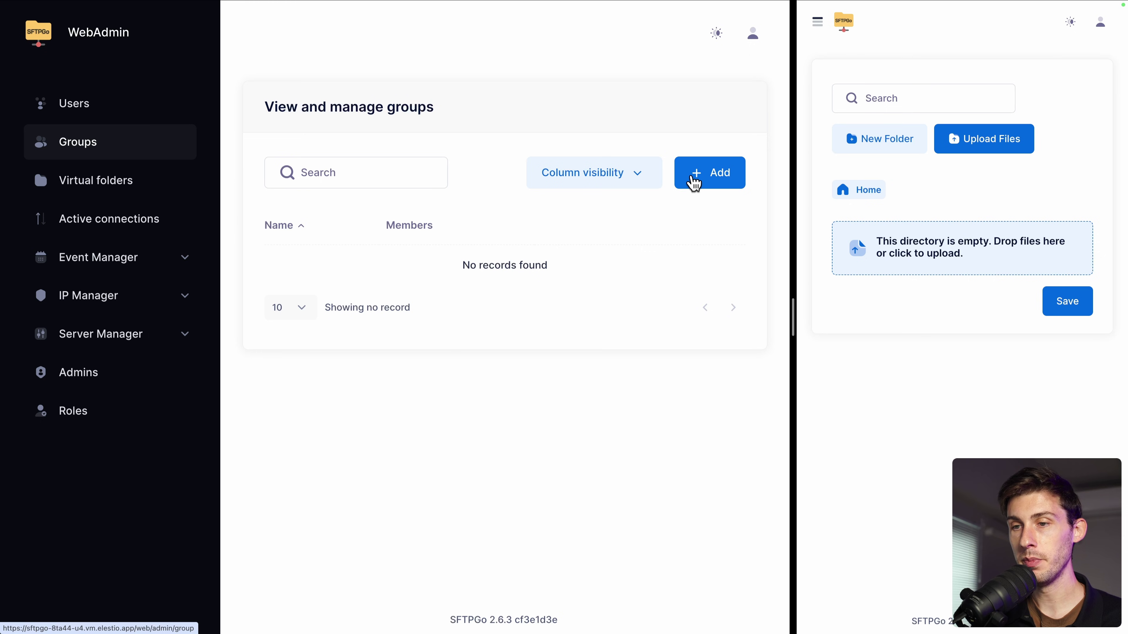
{"action": "left_click", "coordinate": [692, 180]}
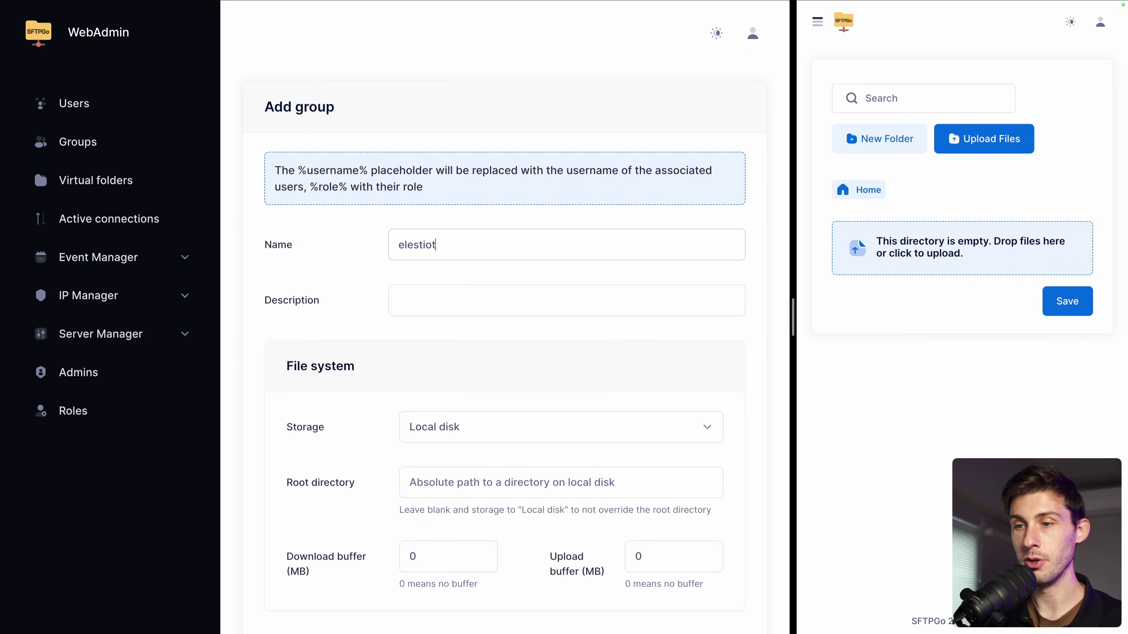
{"action": "scroll", "coordinate": [373, 350], "scroll_direction": "down", "scroll_amount": 4}
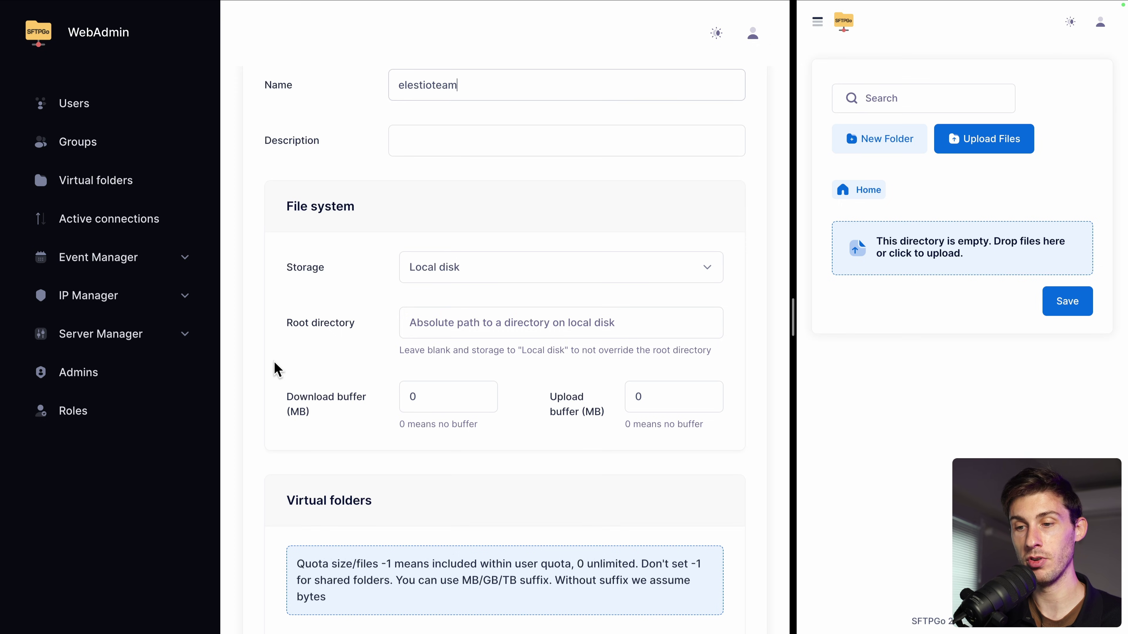
{"action": "scroll", "coordinate": [277, 367], "scroll_direction": "down", "scroll_amount": 10}
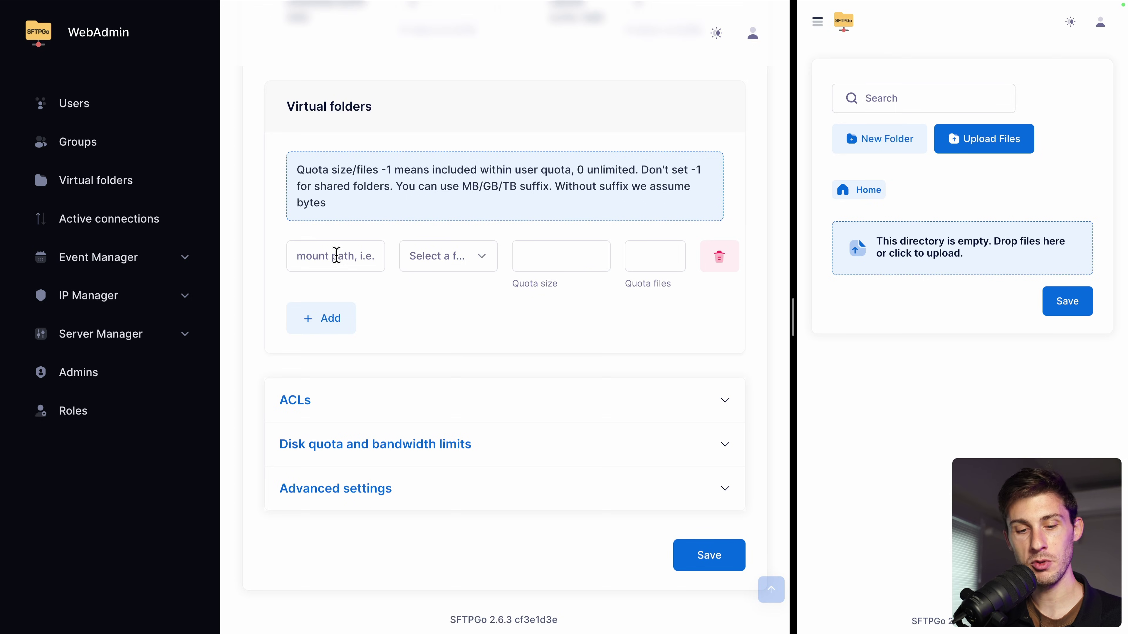
{"action": "left_click", "coordinate": [434, 267]}
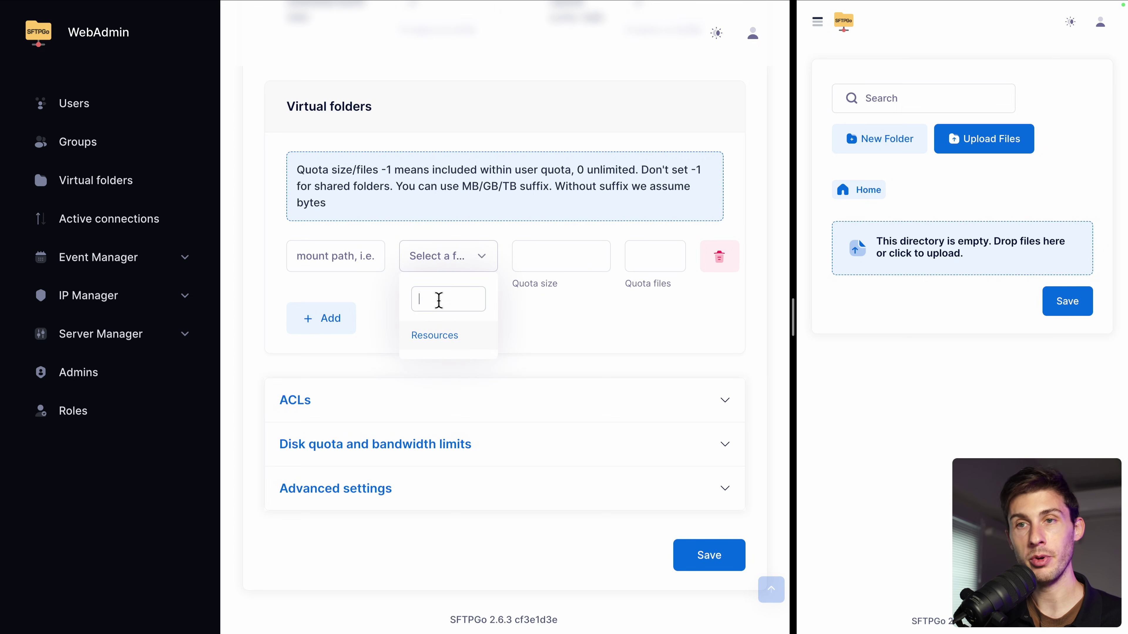
{"action": "left_click", "coordinate": [435, 335]}
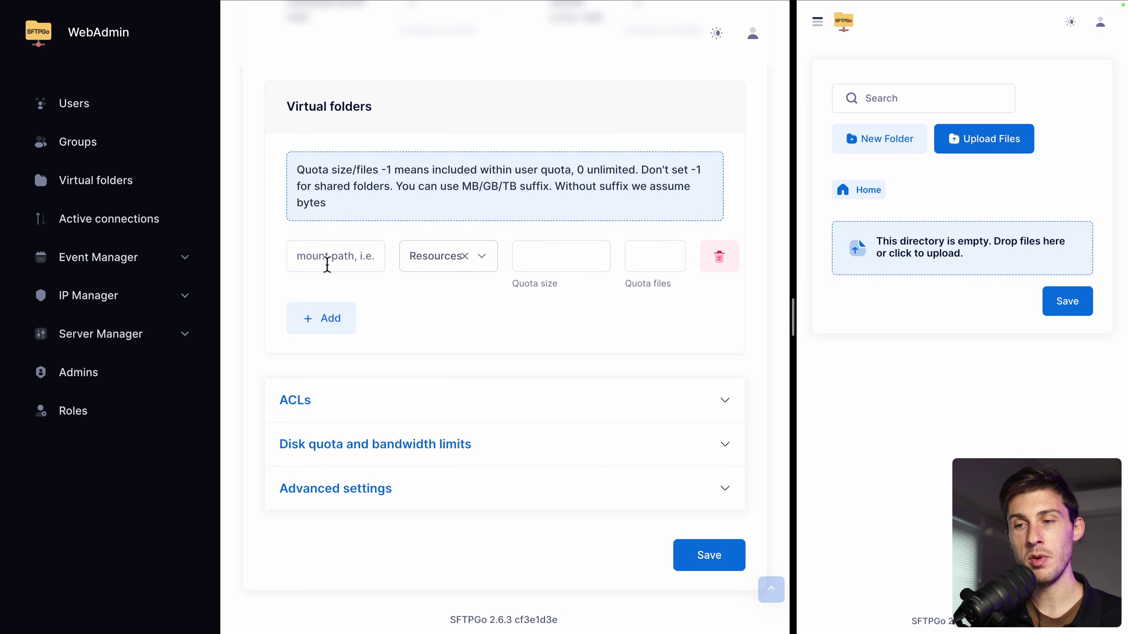
{"action": "left_click", "coordinate": [327, 265]}
{"action": "type", "text": "/images"}
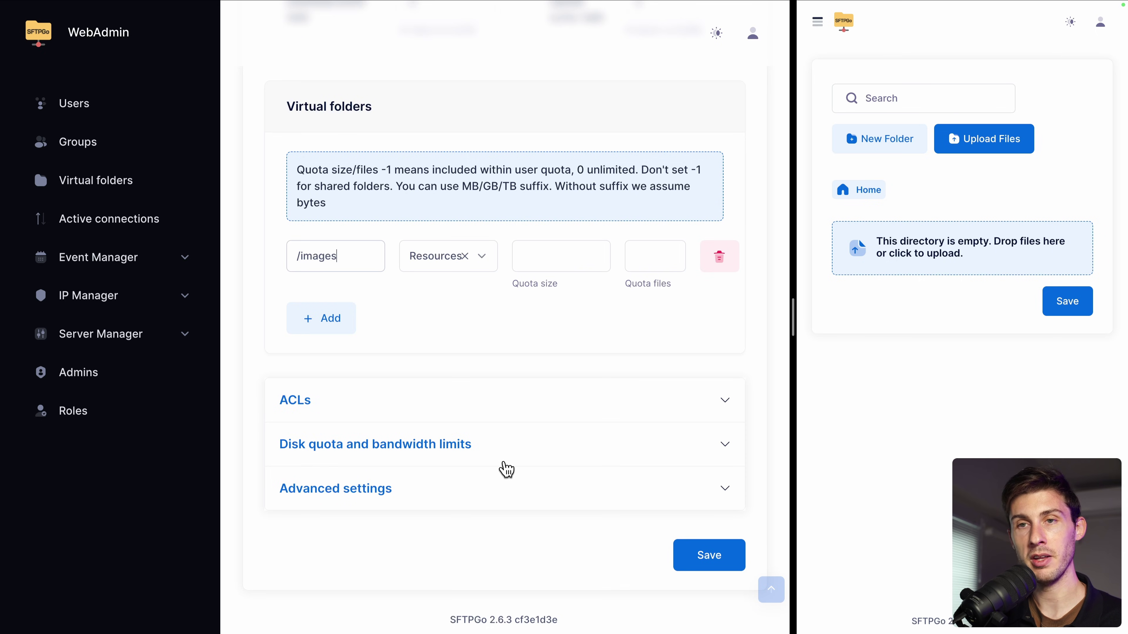
{"action": "left_click", "coordinate": [706, 564]}
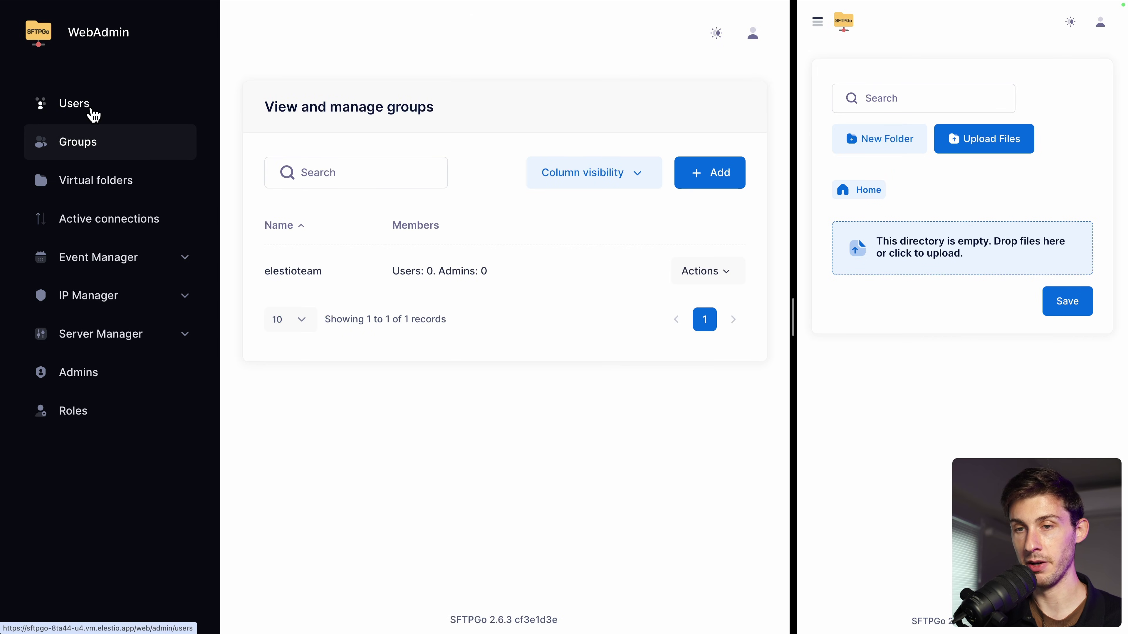
Step: Set the first user's primary group to elestioteam and save
{"action": "left_click", "coordinate": [93, 115]}
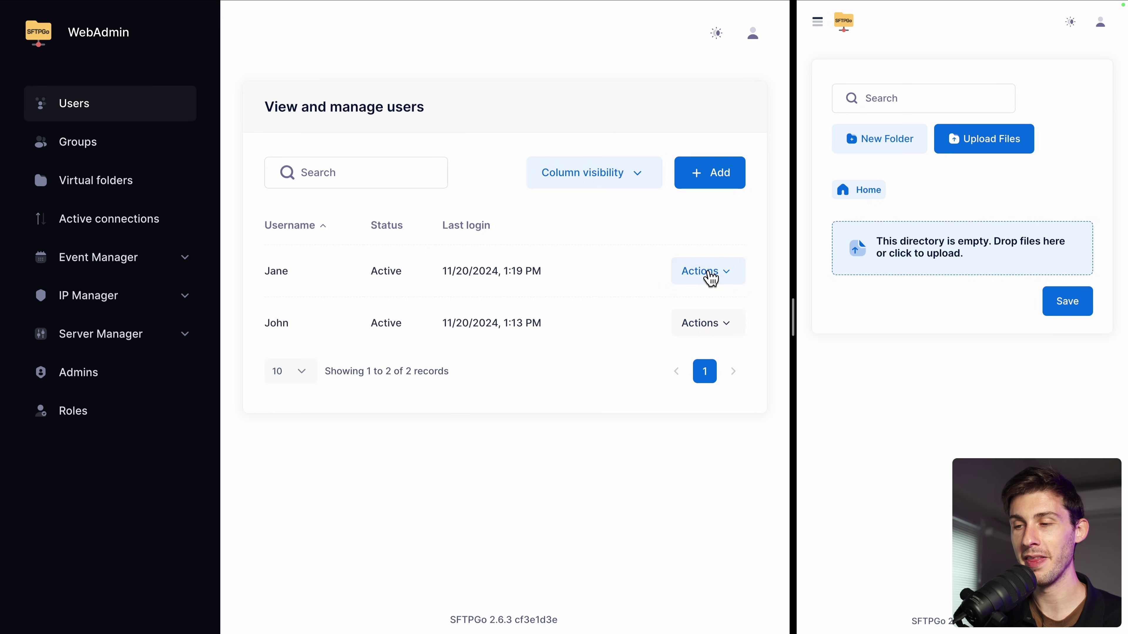
{"action": "left_click", "coordinate": [707, 273]}
{"action": "left_click", "coordinate": [649, 318]}
{"action": "scroll", "coordinate": [465, 358], "scroll_direction": "down", "scroll_amount": 10}
{"action": "scroll", "coordinate": [466, 358], "scroll_direction": "down", "scroll_amount": 8}
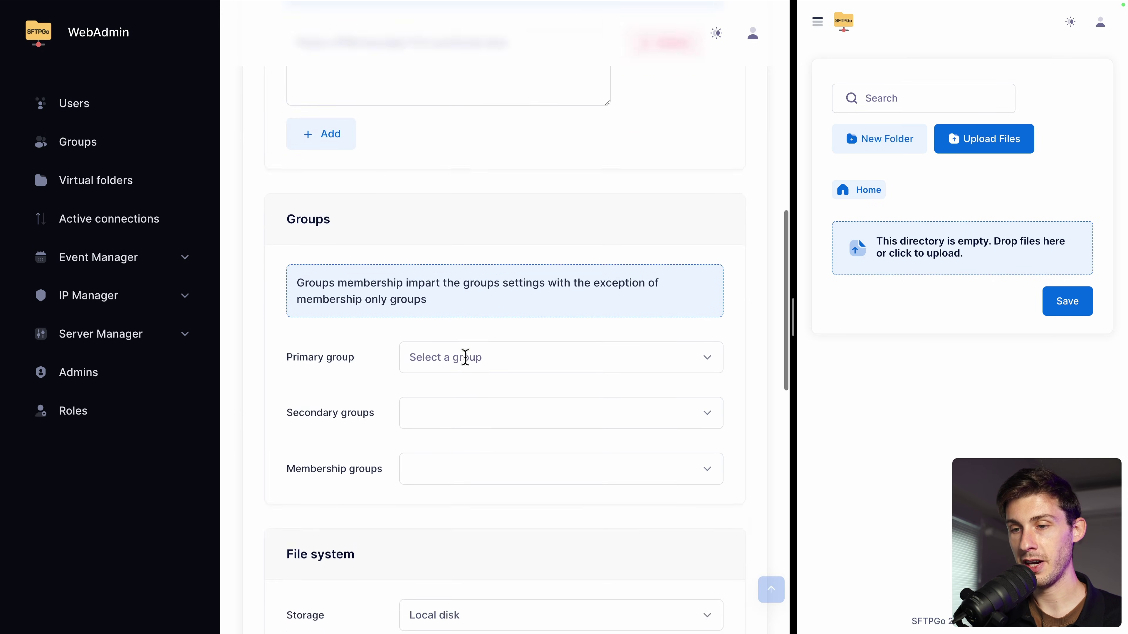
{"action": "left_click", "coordinate": [457, 285]}
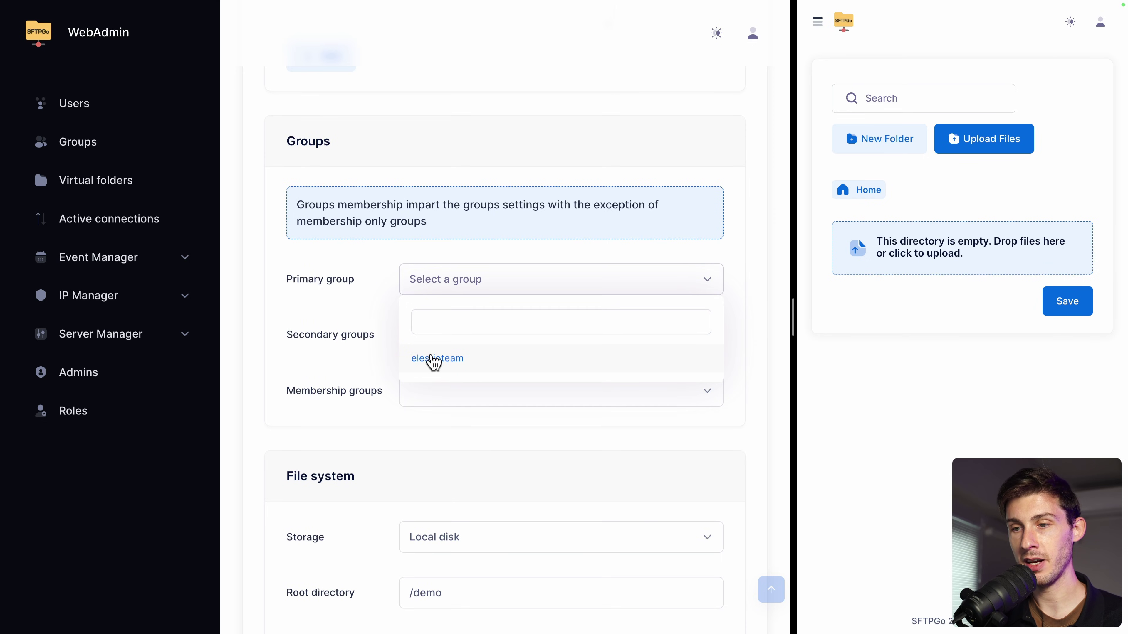
{"action": "left_click", "coordinate": [435, 359]}
{"action": "scroll", "coordinate": [303, 392], "scroll_direction": "down", "scroll_amount": 1}
{"action": "scroll", "coordinate": [303, 392], "scroll_direction": "down", "scroll_amount": 1}
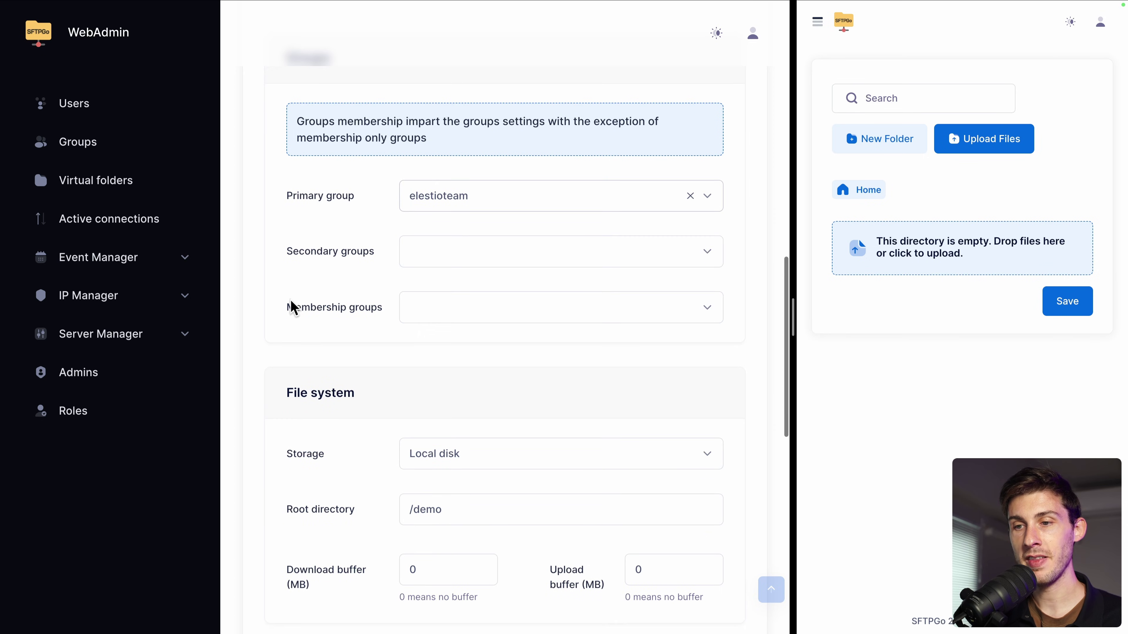
{"action": "scroll", "coordinate": [313, 358], "scroll_direction": "down", "scroll_amount": 10}
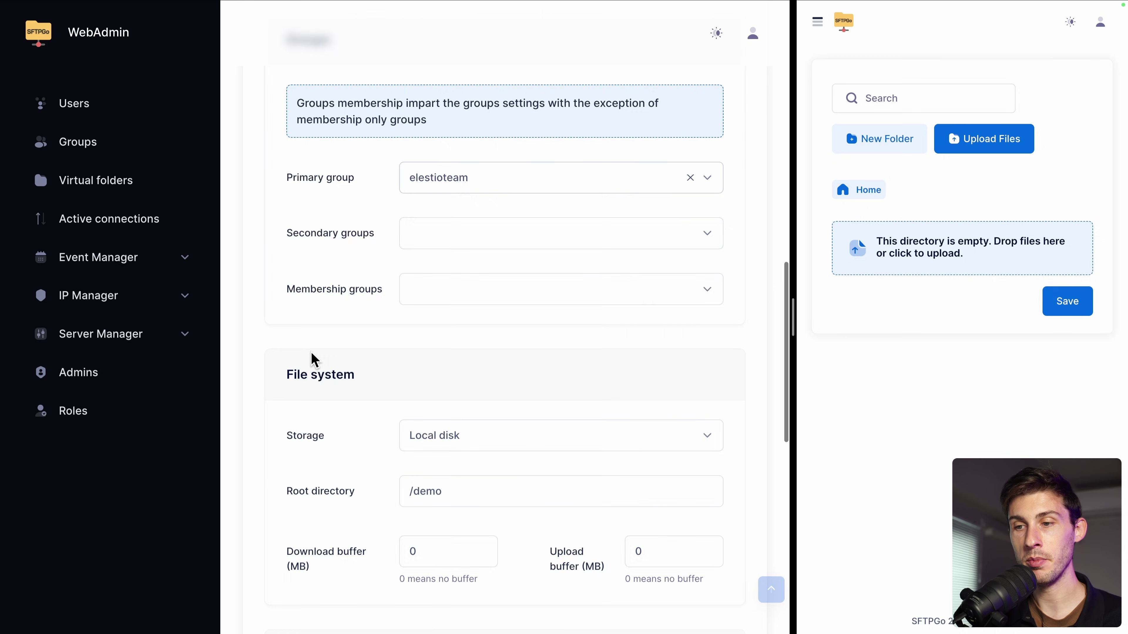
{"action": "left_click", "coordinate": [693, 557]}
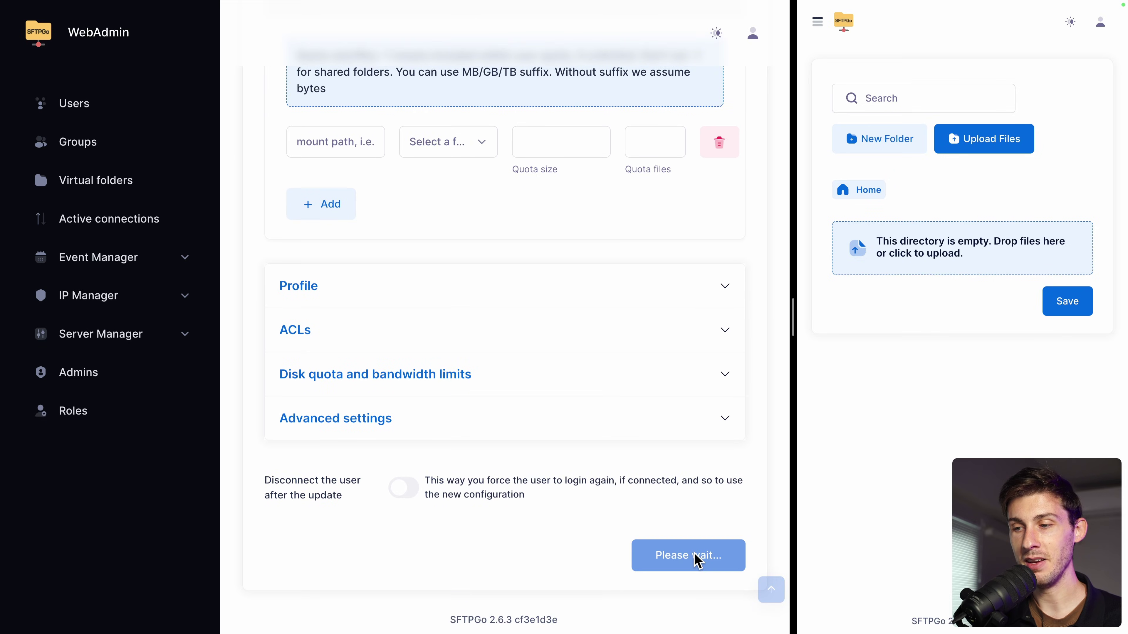
Step: Set the second user's primary group to elestioteam and save
{"action": "left_click_drag", "start_coordinate": [795, 313], "coordinate": [669, 317]}
{"action": "key", "text": "super+r"}
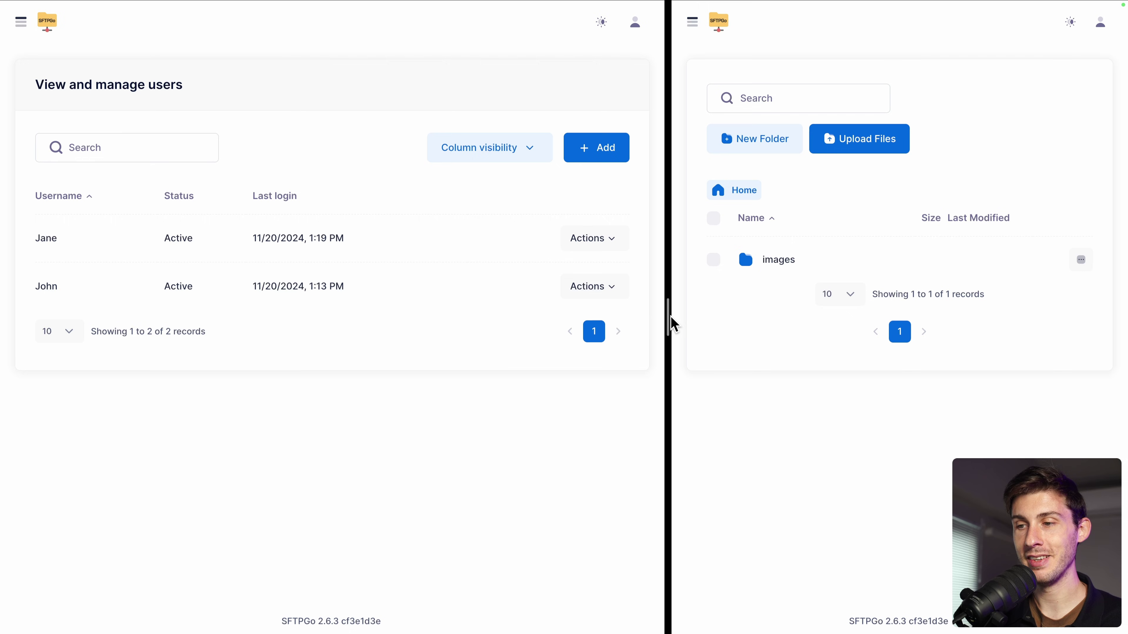
{"action": "left_click", "coordinate": [573, 286]}
{"action": "left_click", "coordinate": [558, 319]}
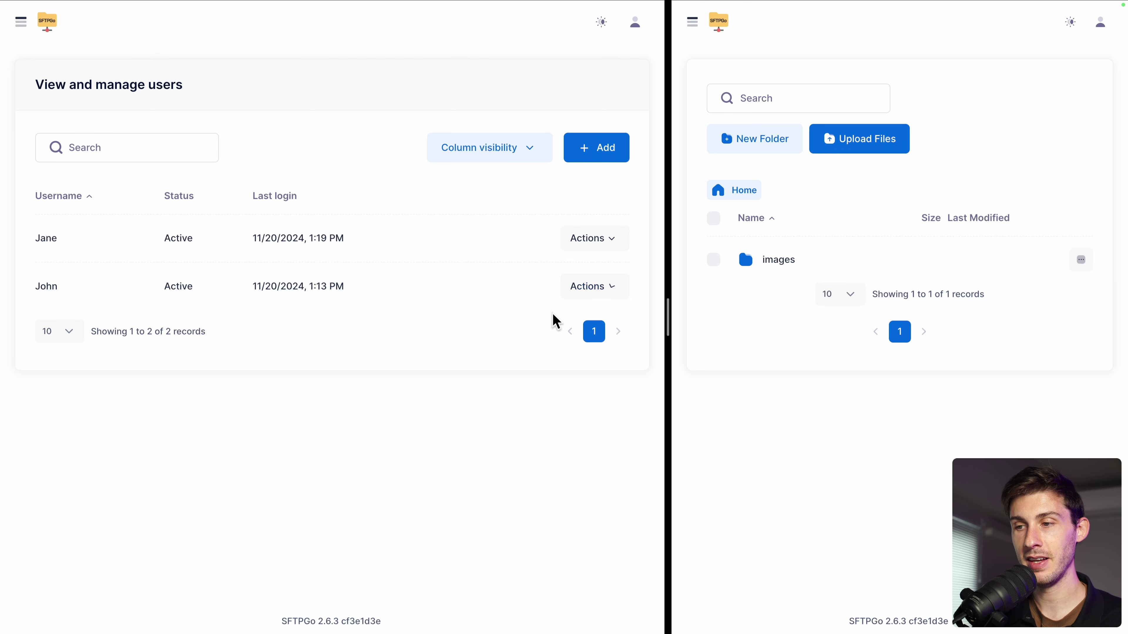
{"action": "scroll", "coordinate": [556, 321], "scroll_direction": "down", "scroll_amount": 15}
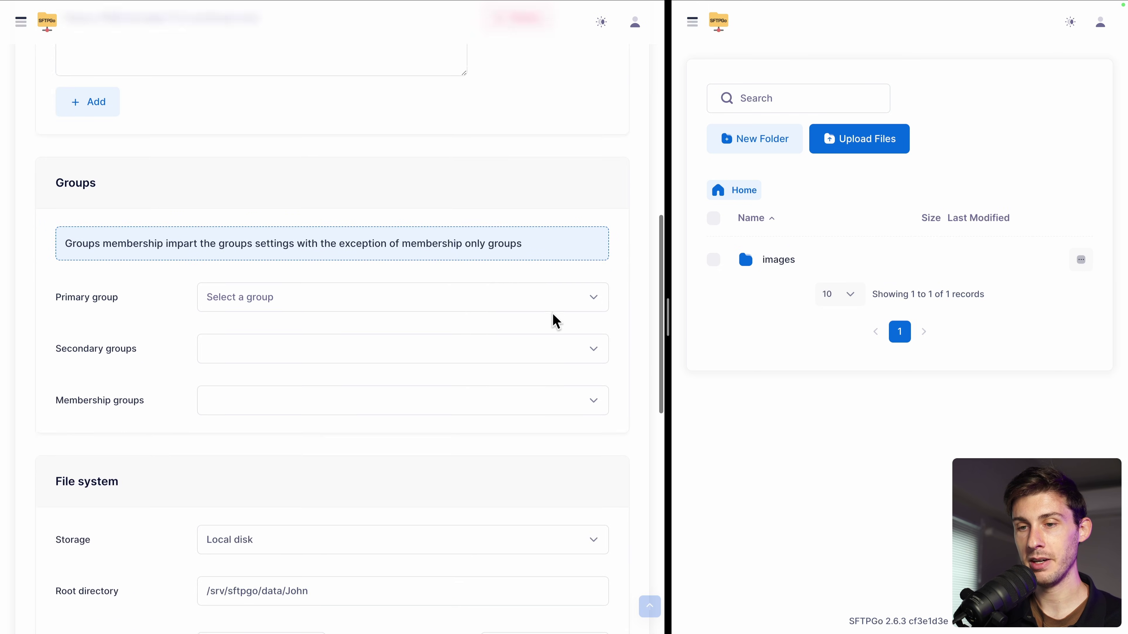
{"action": "left_click", "coordinate": [428, 284]}
{"action": "left_click", "coordinate": [320, 351]}
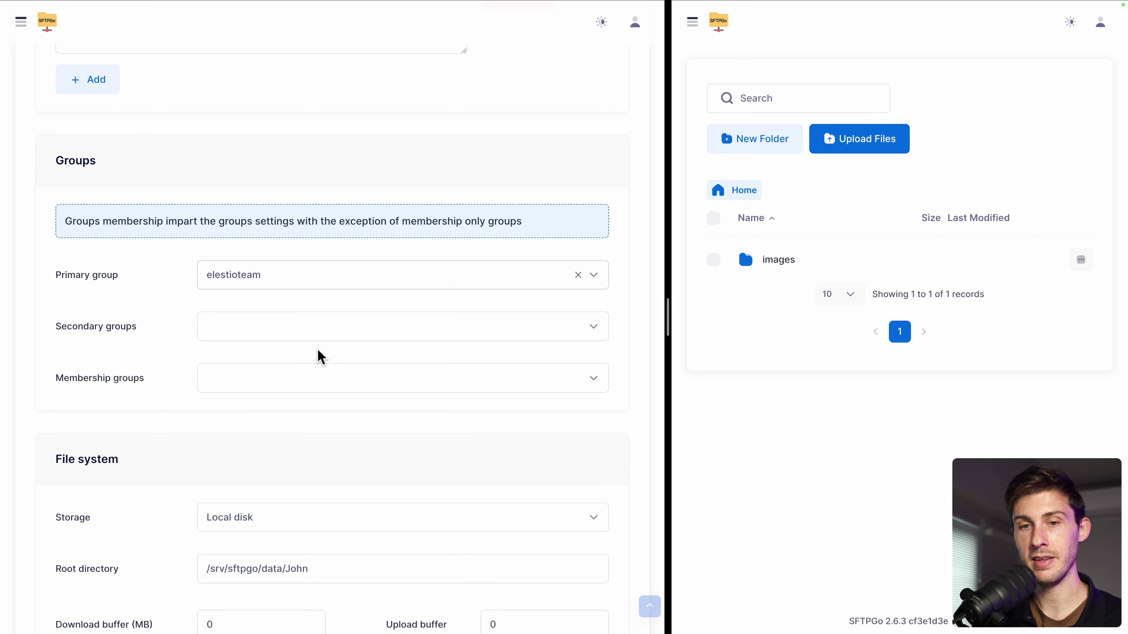
{"action": "scroll", "coordinate": [555, 528], "scroll_direction": "down", "scroll_amount": 10}
{"action": "scroll", "coordinate": [555, 529], "scroll_direction": "down", "scroll_amount": 5}
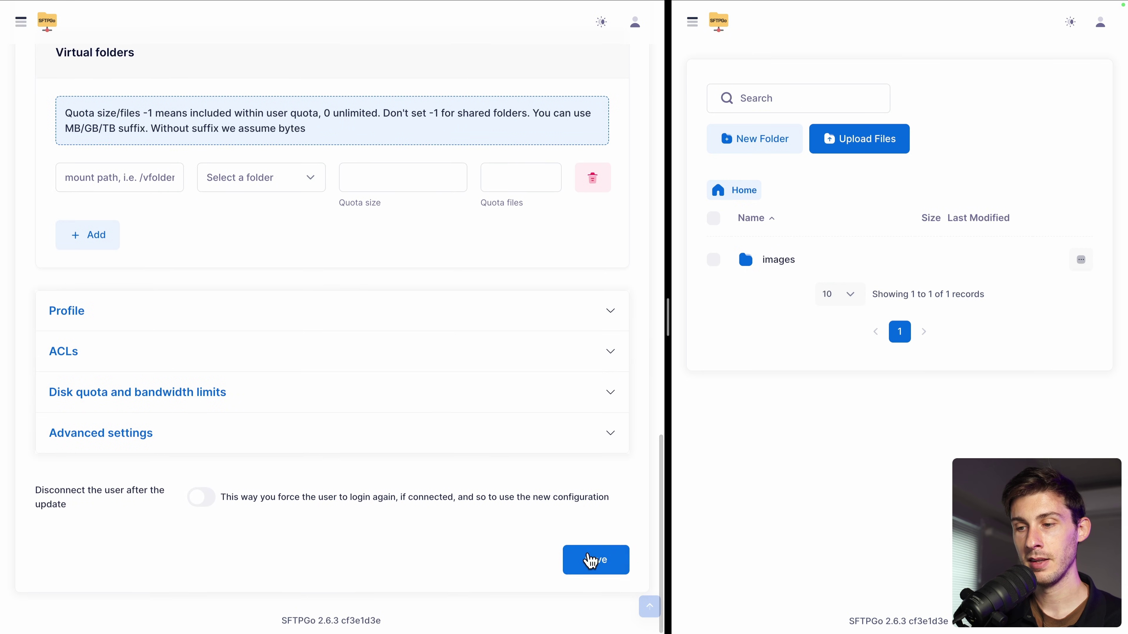
{"action": "left_click", "coordinate": [592, 561]}
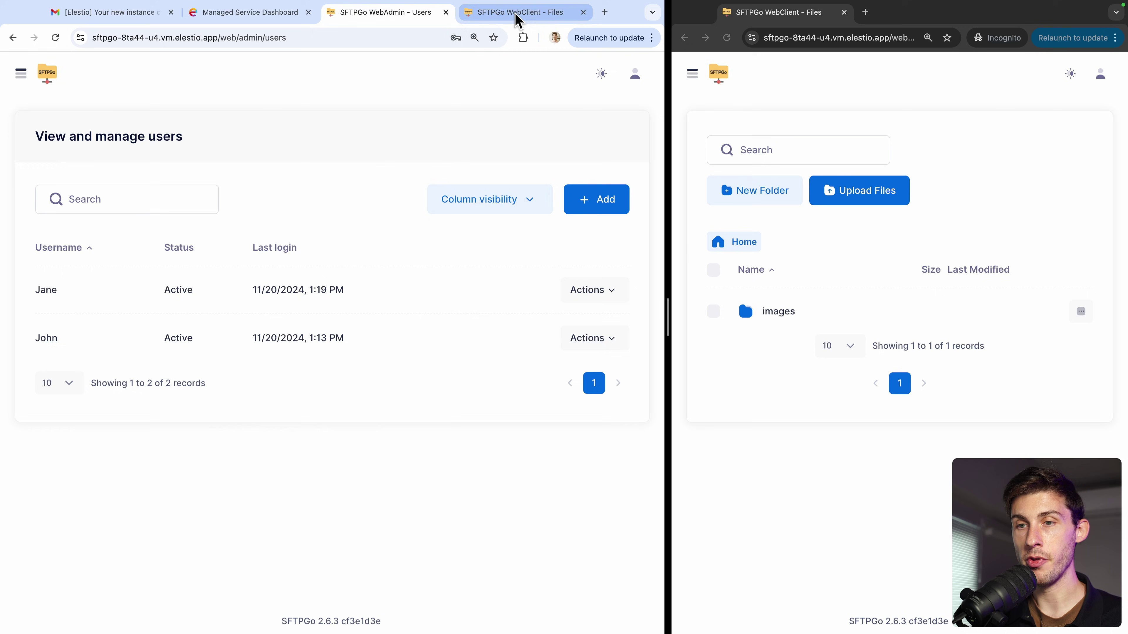
Step: Upload elestio_icon.png into the images folder in WebClient
{"action": "left_click", "coordinate": [517, 18]}
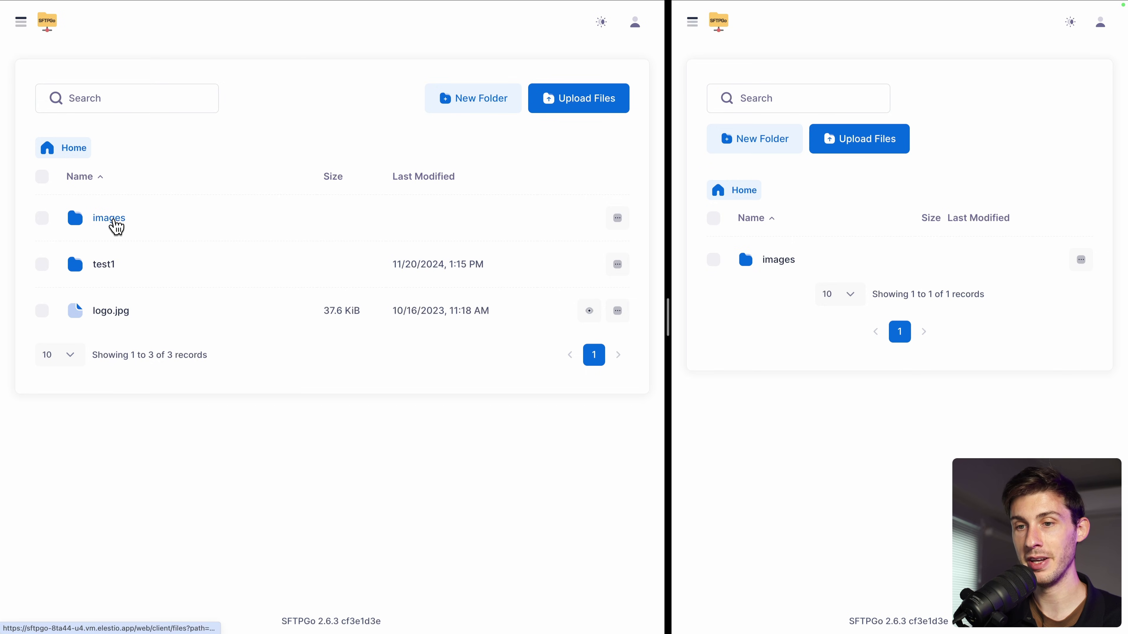
{"action": "left_click", "coordinate": [114, 221]}
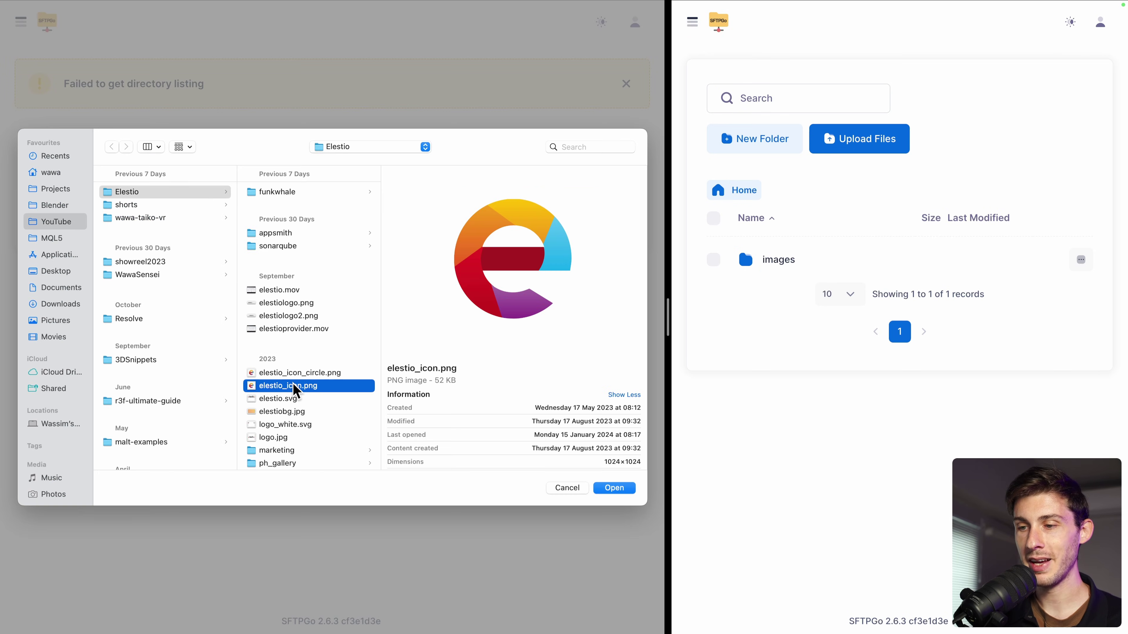
{"action": "double_click", "coordinate": [296, 386]}
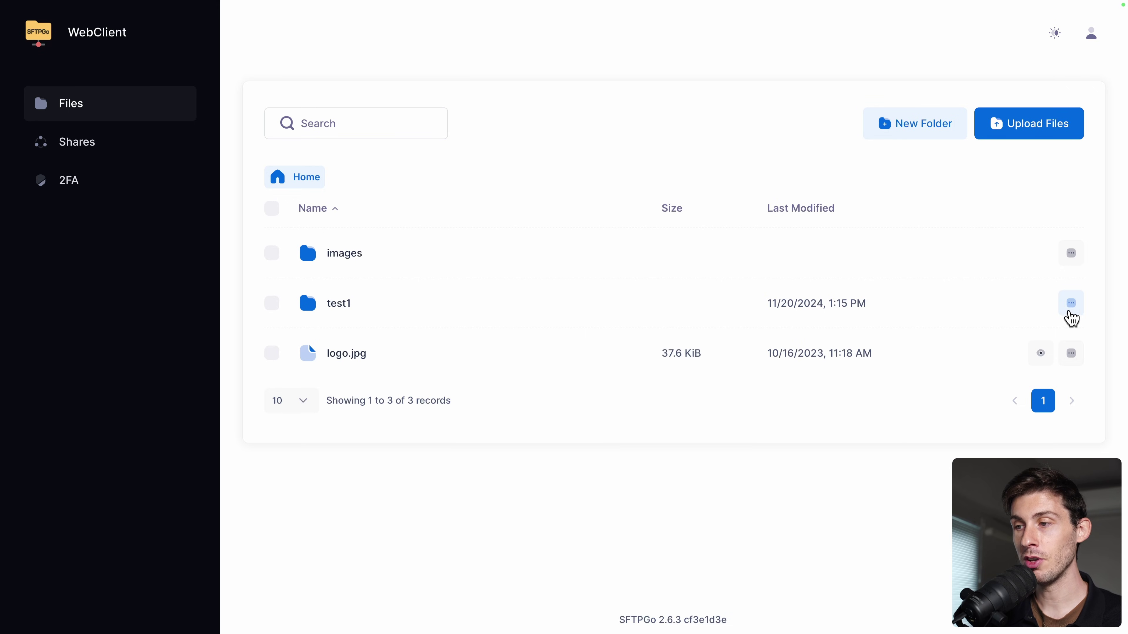
Step: Fill in a share of /test1 named Test with Read scope
{"action": "left_click", "coordinate": [1074, 312]}
{"action": "left_click", "coordinate": [1014, 400]}
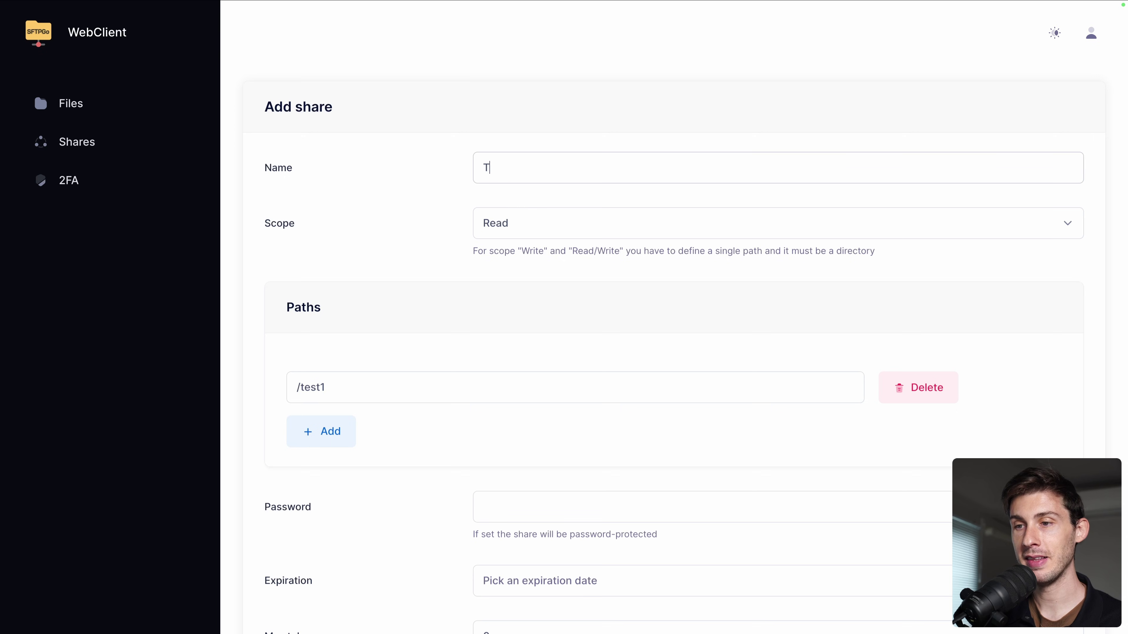
{"action": "scroll", "coordinate": [425, 309], "scroll_direction": "down", "scroll_amount": 3}
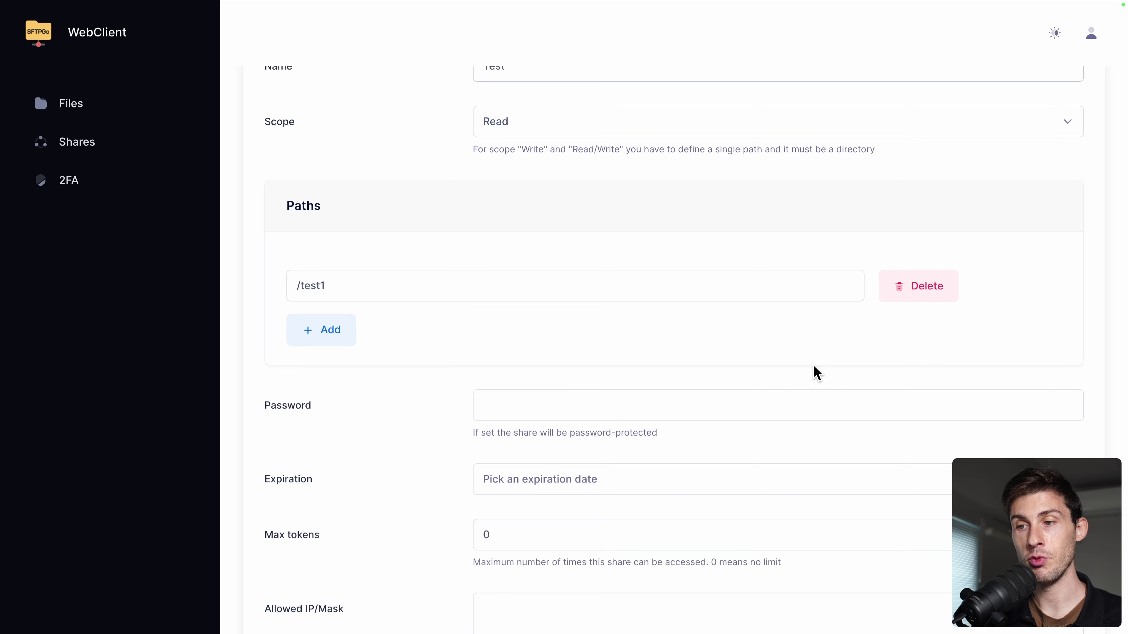
{"action": "scroll", "coordinate": [481, 396], "scroll_direction": "down", "scroll_amount": 6}
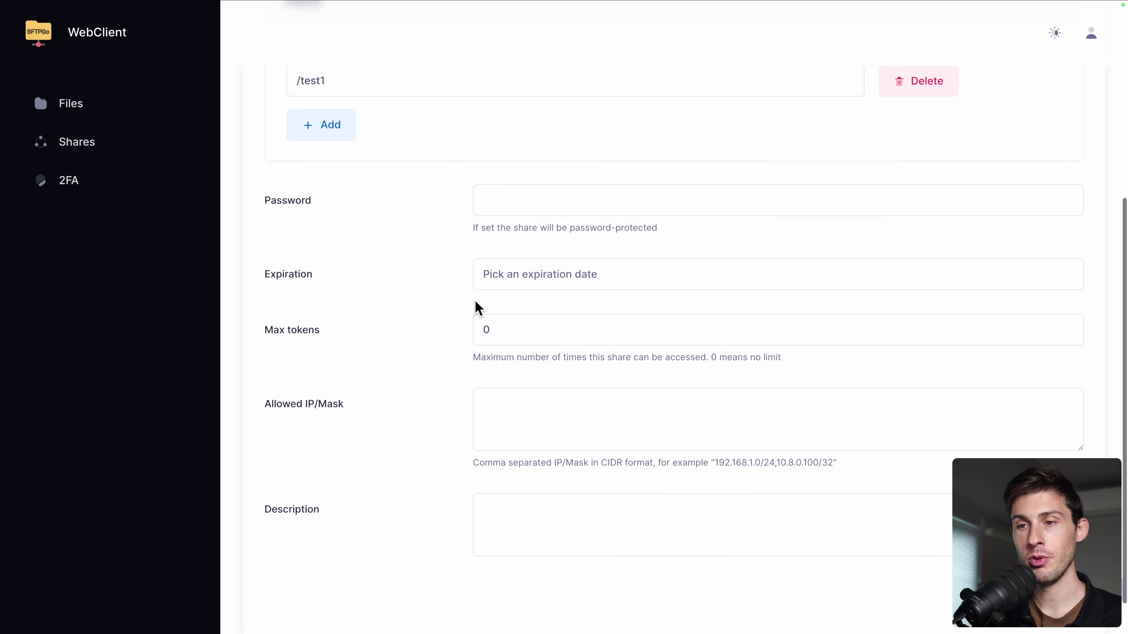
{"action": "scroll", "coordinate": [391, 346], "scroll_direction": "down", "scroll_amount": 2}
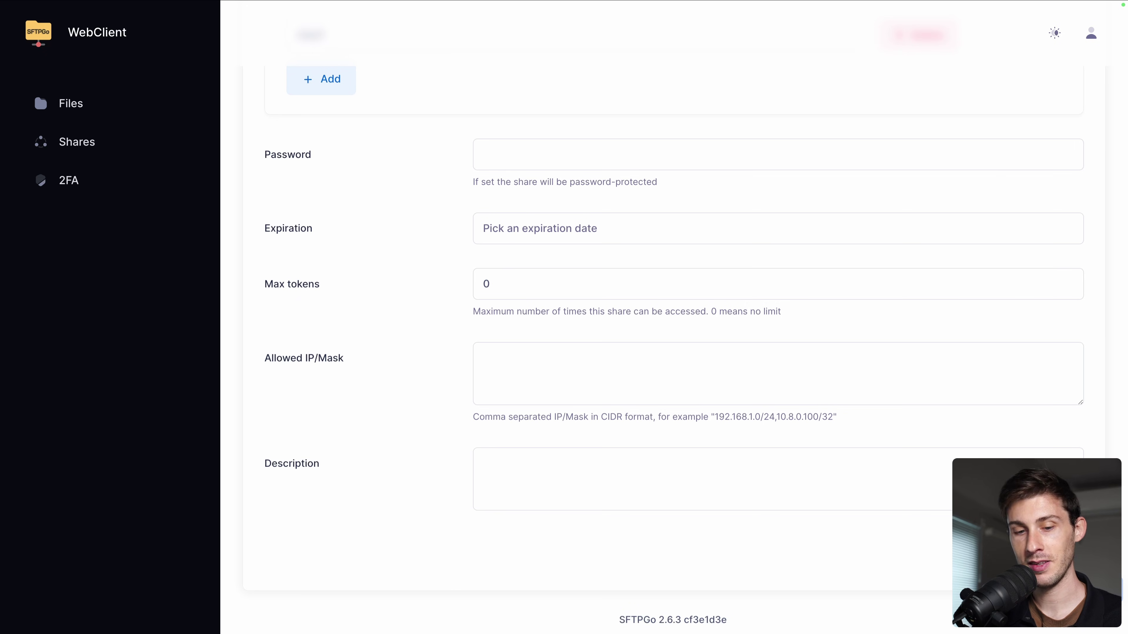
Step: Copy the Test share's single zip file and single directory links
{"action": "left_click", "coordinate": [1041, 271]}
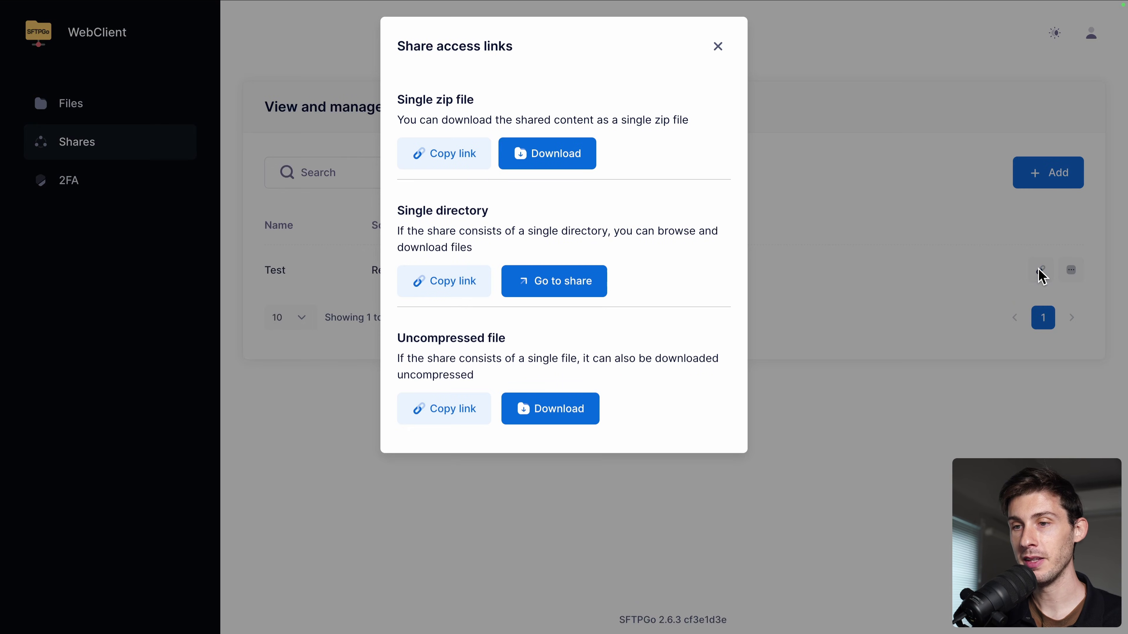
{"action": "left_click", "coordinate": [439, 151]}
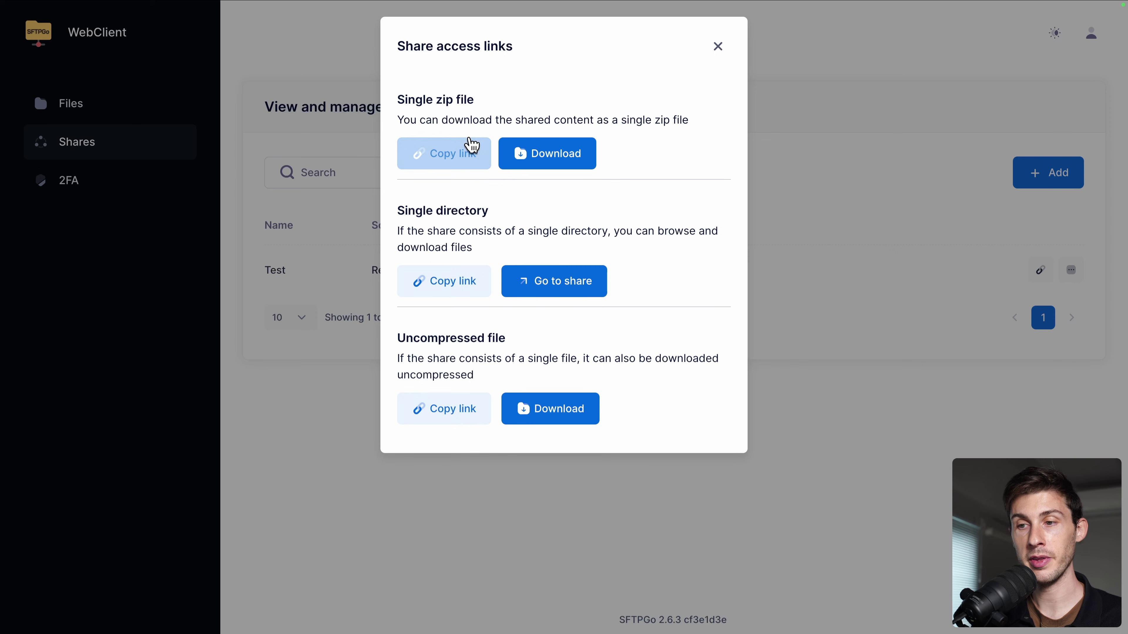
{"action": "left_click", "coordinate": [473, 146]}
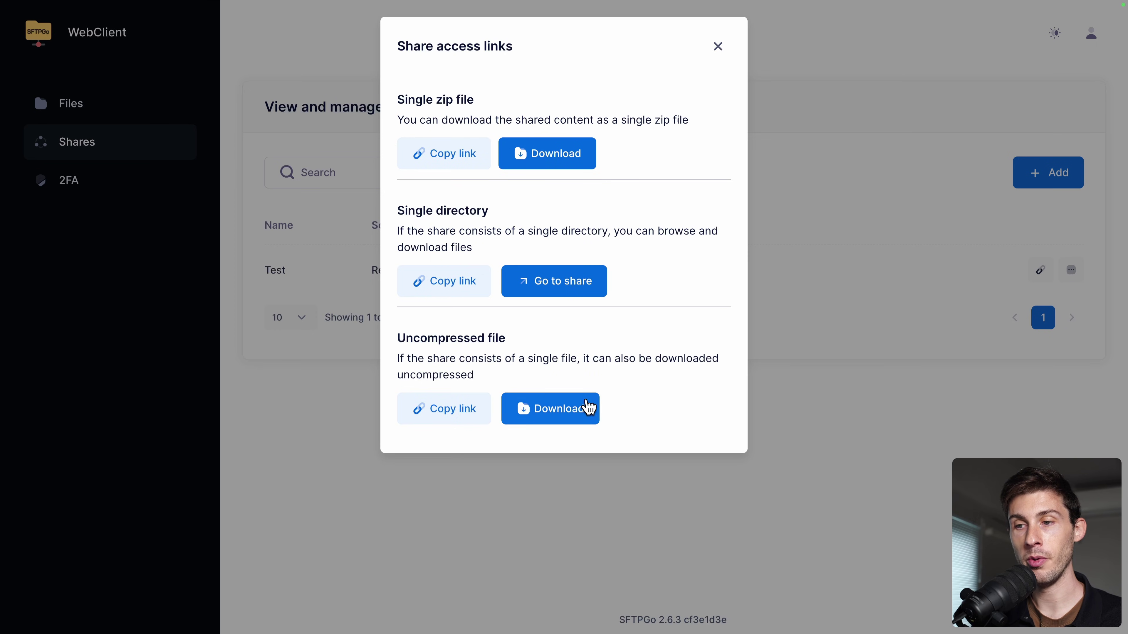
{"action": "left_click", "coordinate": [433, 285]}
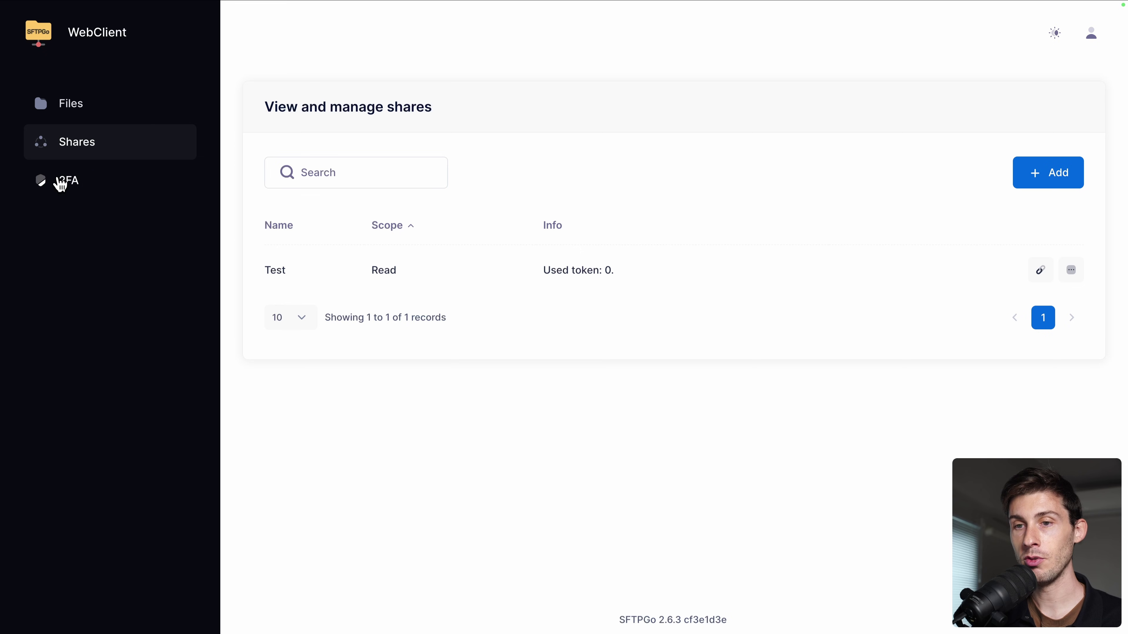
Step: Try enabling two-factor authentication with the Default configuration
{"action": "left_click", "coordinate": [60, 183]}
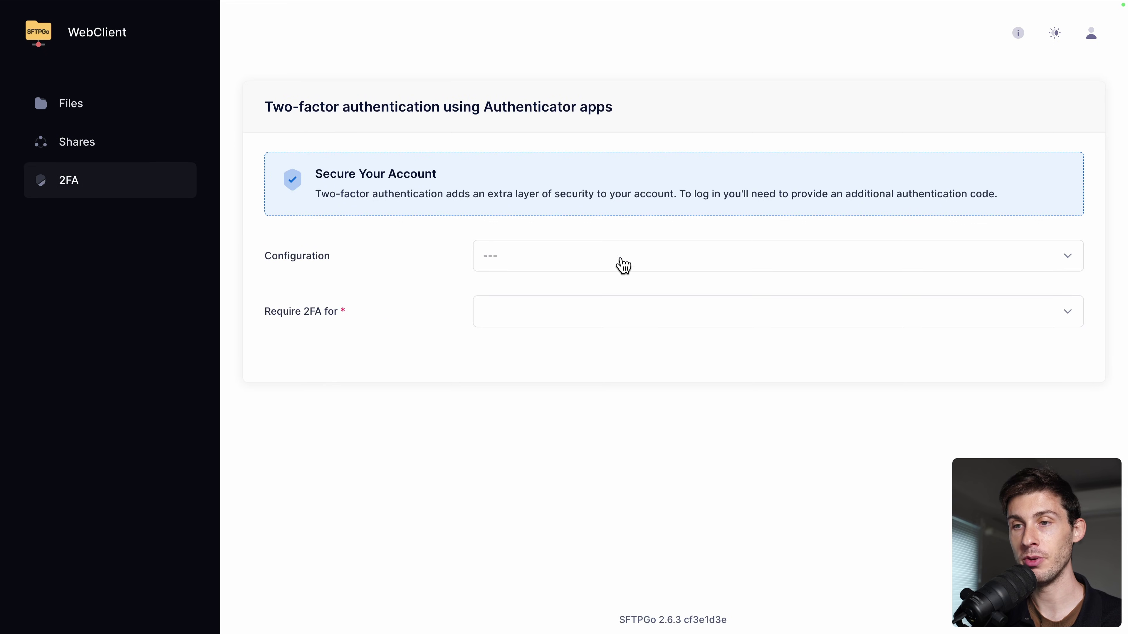
{"action": "left_click", "coordinate": [617, 269]}
{"action": "left_click", "coordinate": [533, 324]}
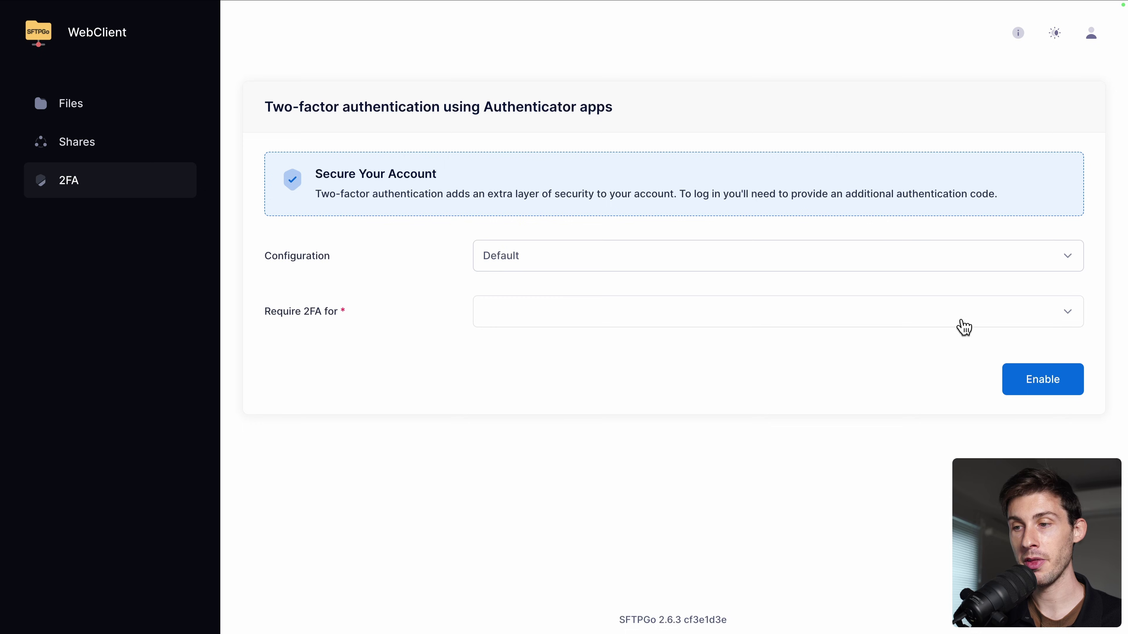
{"action": "left_click", "coordinate": [1030, 378]}
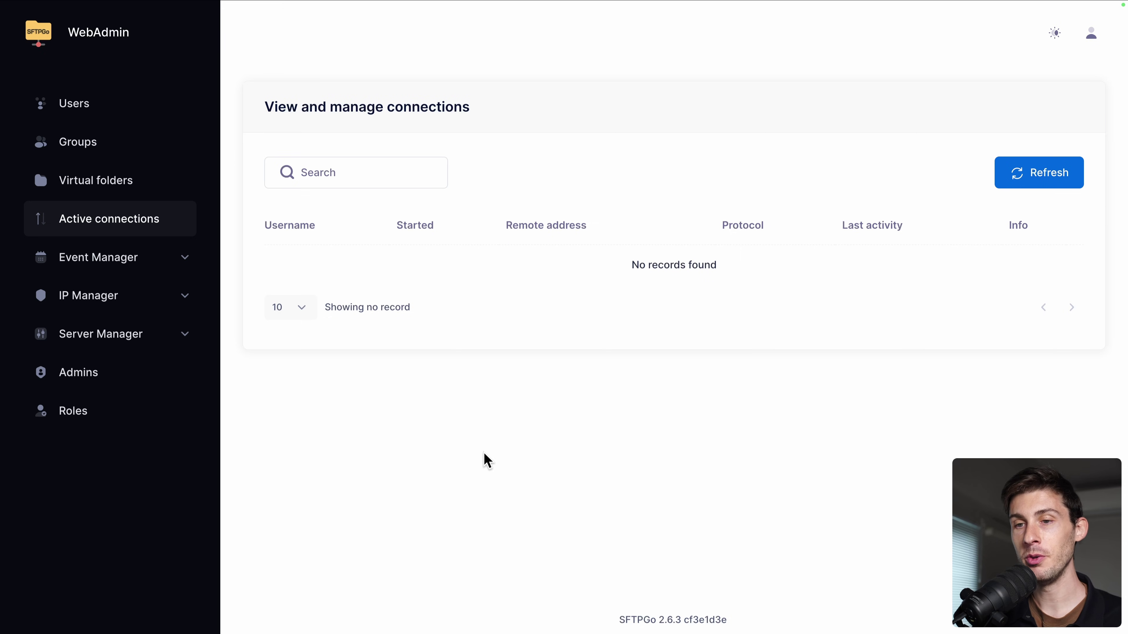
Step: Add the HTTP event action 'Webhook Notification' with its Server URL pasted from Webhook.site
{"action": "left_click", "coordinate": [126, 263]}
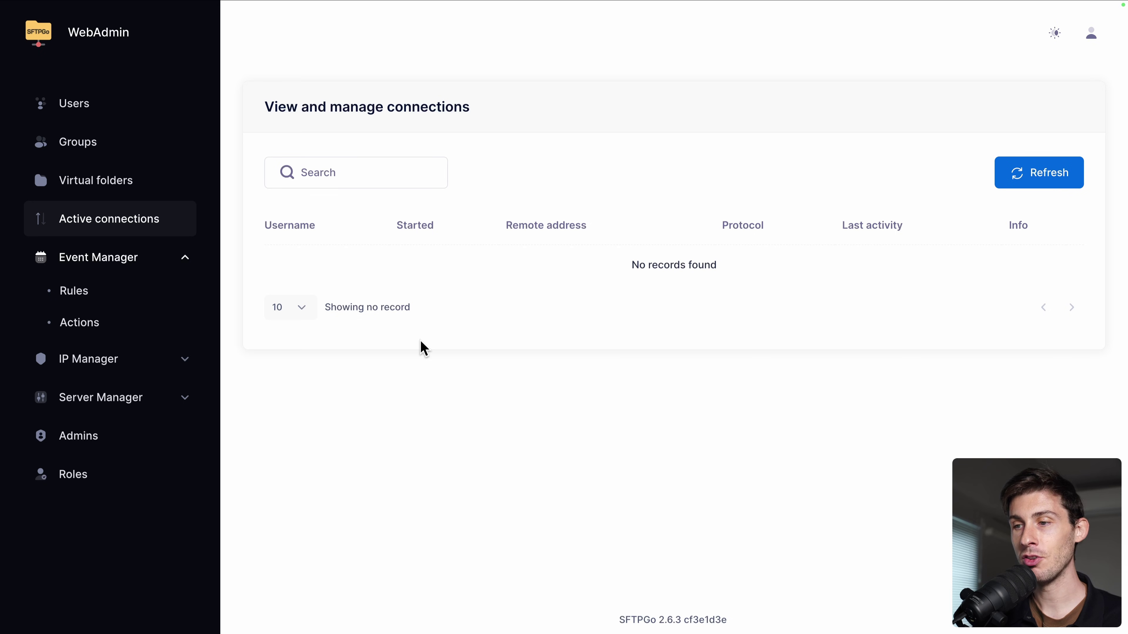
{"action": "left_click", "coordinate": [91, 323]}
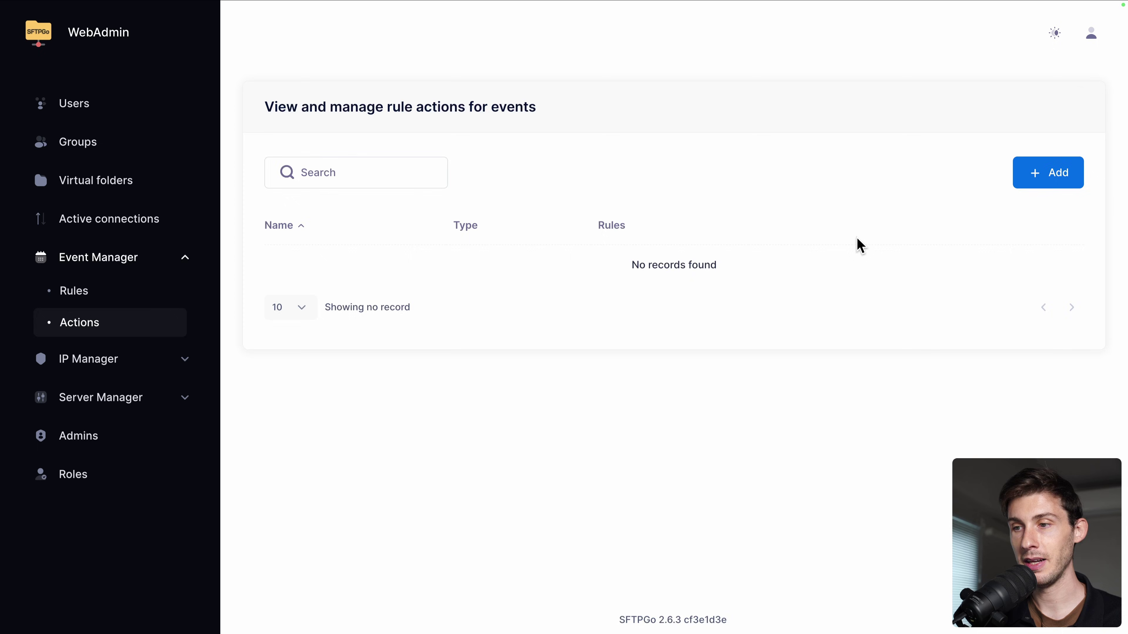
{"action": "left_click", "coordinate": [1025, 171]}
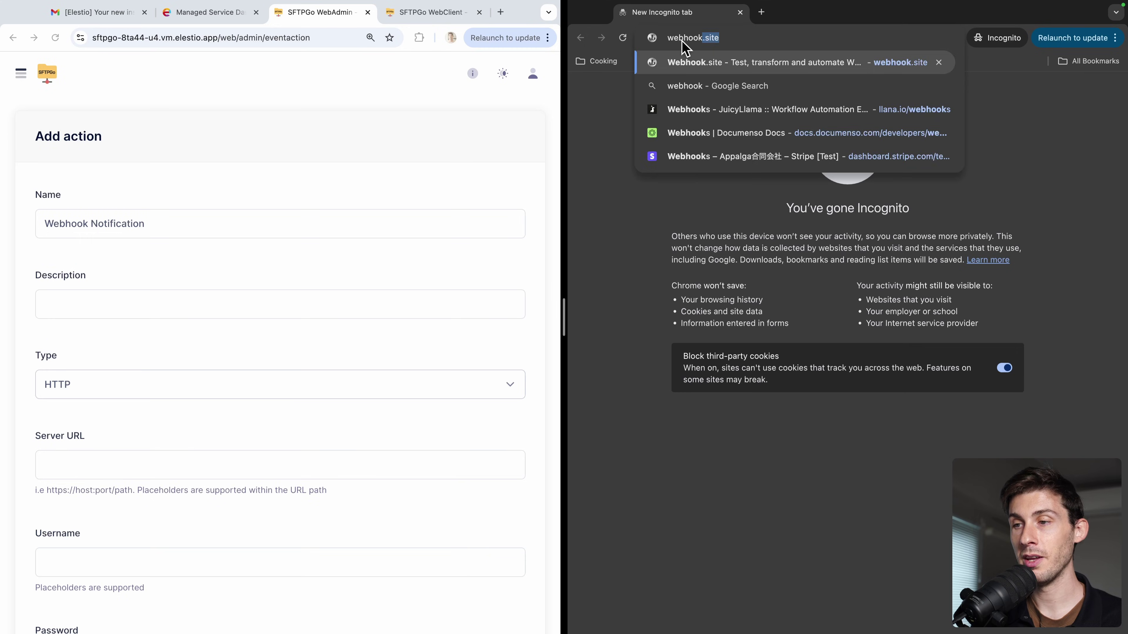
{"action": "key", "text": "Return"}
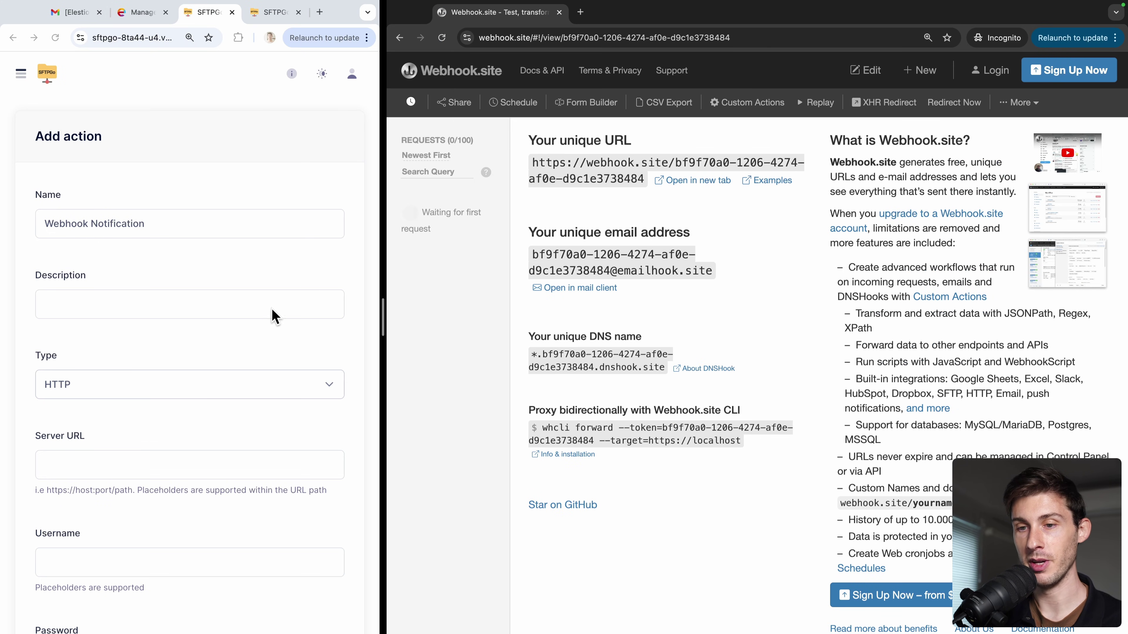
{"action": "scroll", "coordinate": [234, 348], "scroll_direction": "down", "scroll_amount": 3}
{"action": "left_click", "coordinate": [183, 383]}
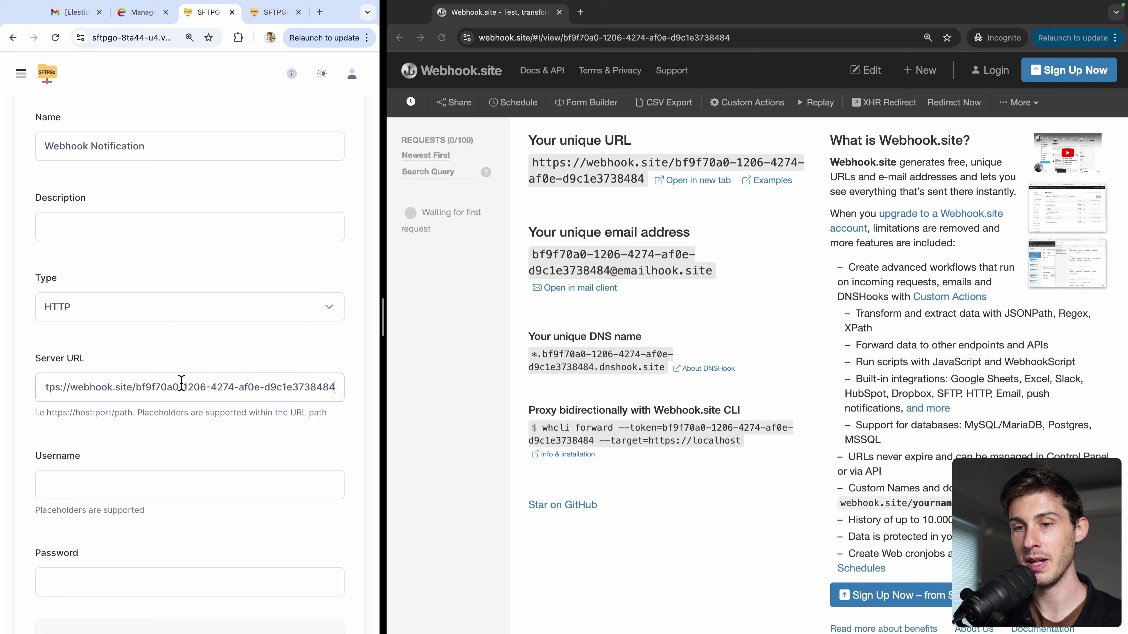
{"action": "scroll", "coordinate": [161, 408], "scroll_direction": "down", "scroll_amount": 15}
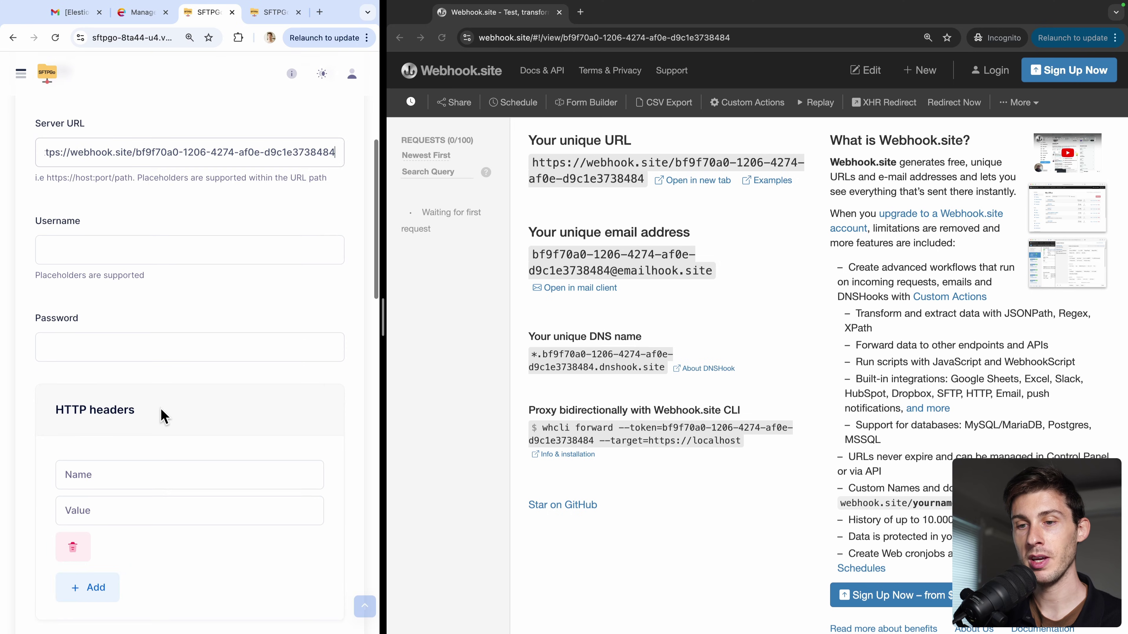
{"action": "scroll", "coordinate": [163, 417], "scroll_direction": "down", "scroll_amount": 10}
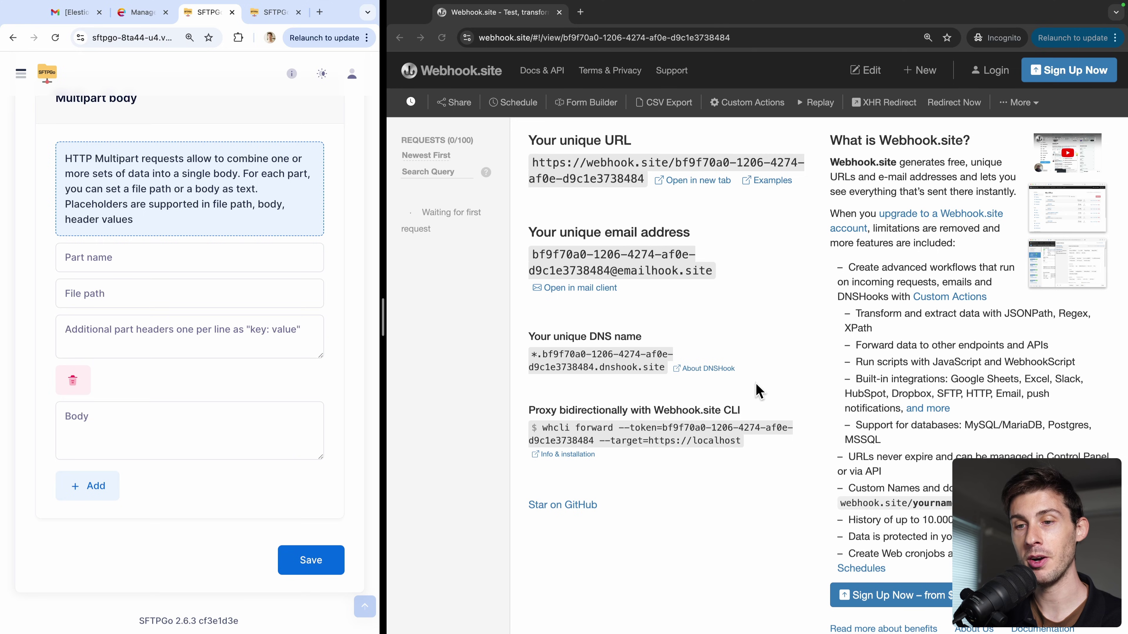
Step: Save the Webhook Notification action and start a new event rule
{"action": "left_click", "coordinate": [312, 573]}
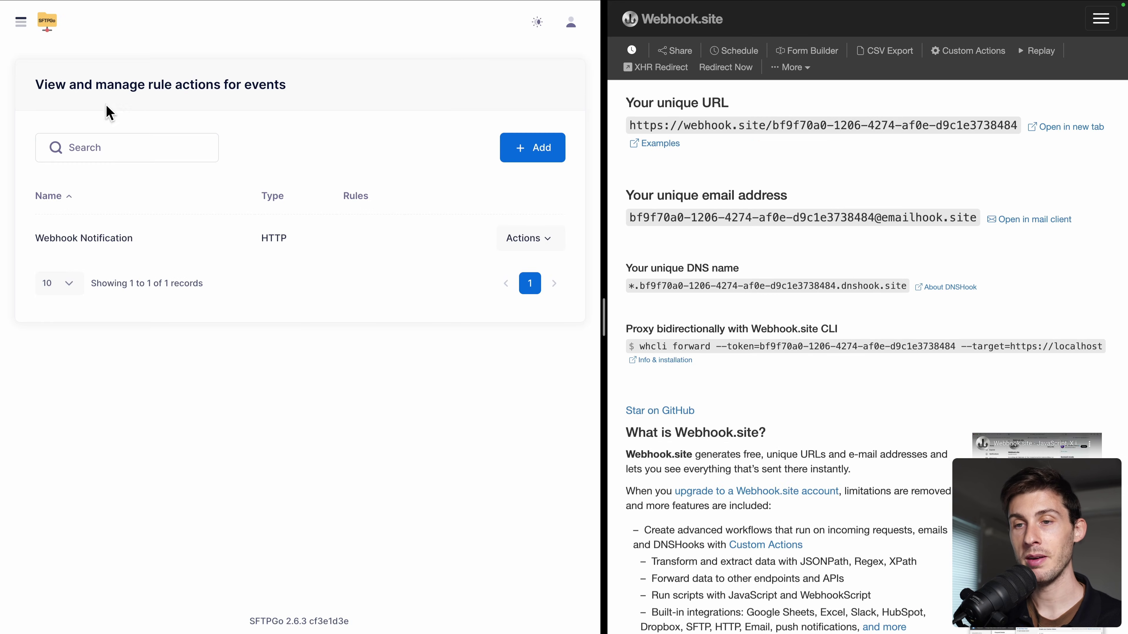
{"action": "left_click", "coordinate": [27, 31]}
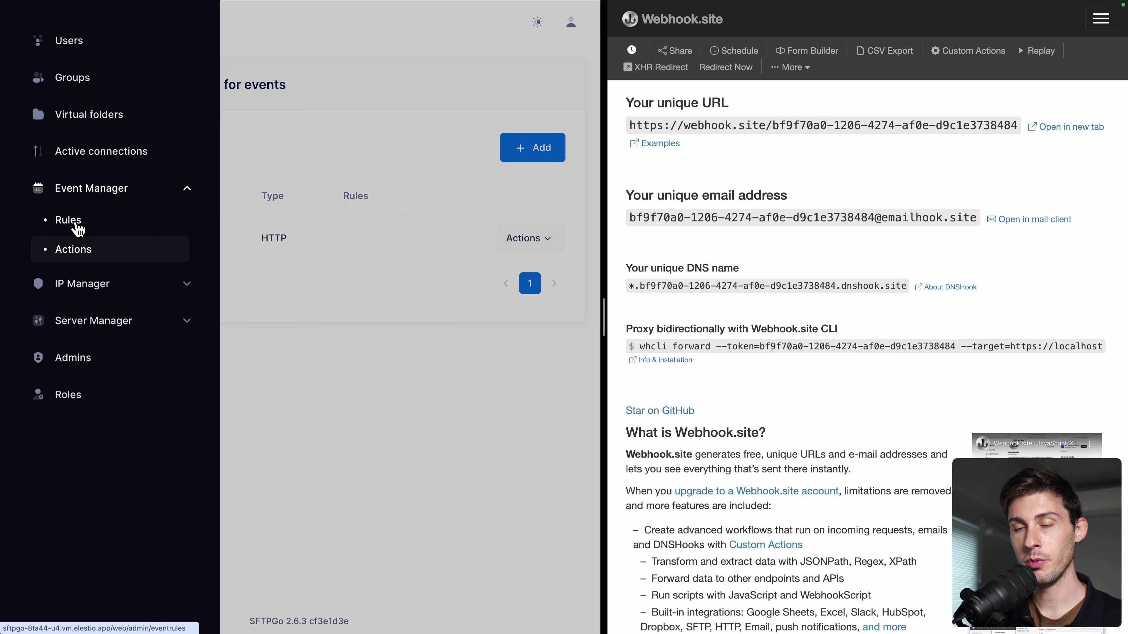
{"action": "left_click", "coordinate": [71, 222]}
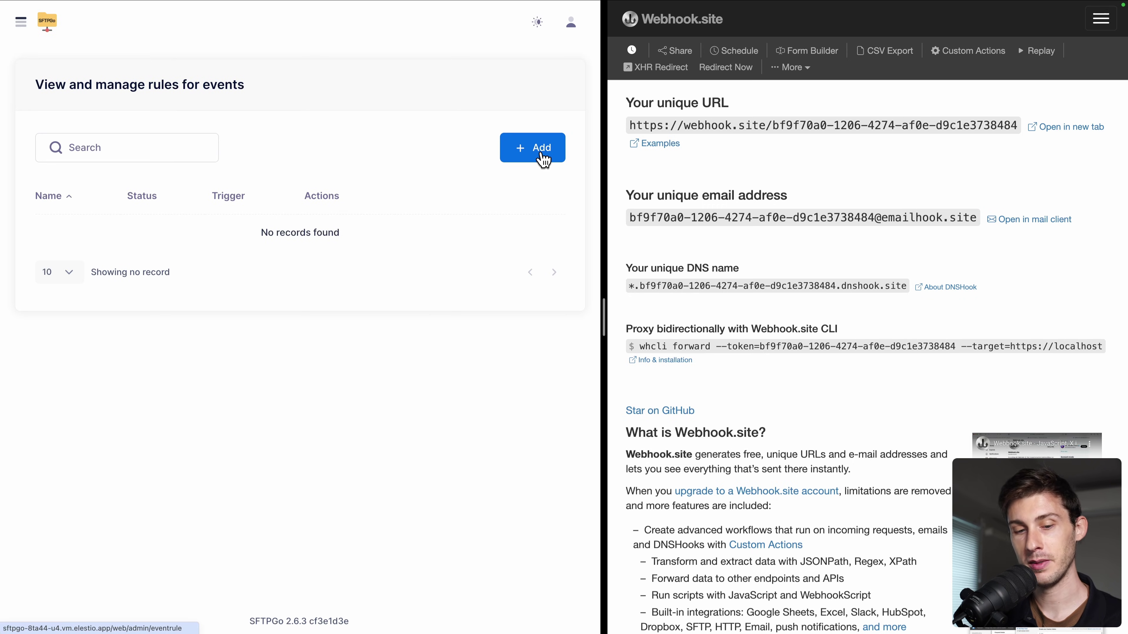
{"action": "left_click", "coordinate": [542, 160]}
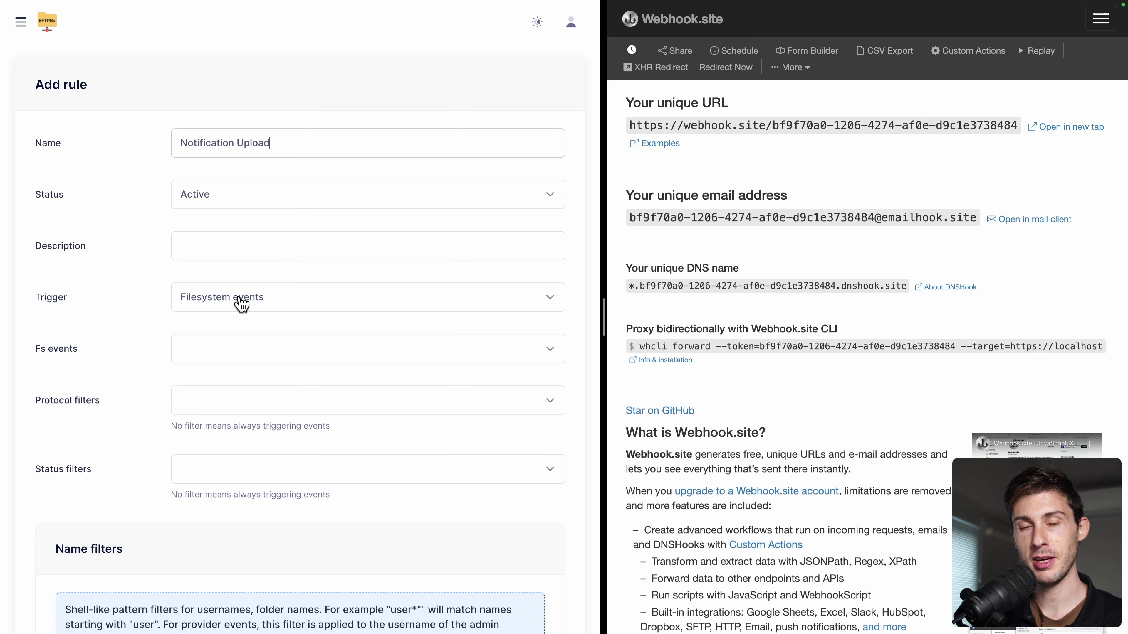
Step: Set the rule's trigger to Filesystem events, firing on the upload event
{"action": "left_click", "coordinate": [241, 304]}
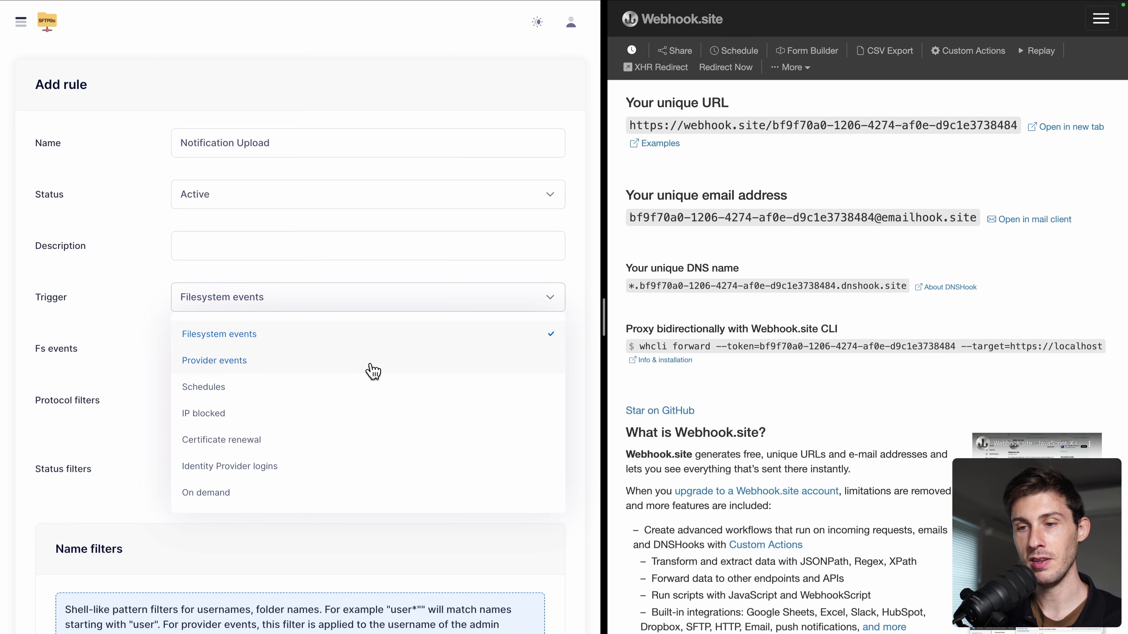
{"action": "left_click", "coordinate": [199, 346]}
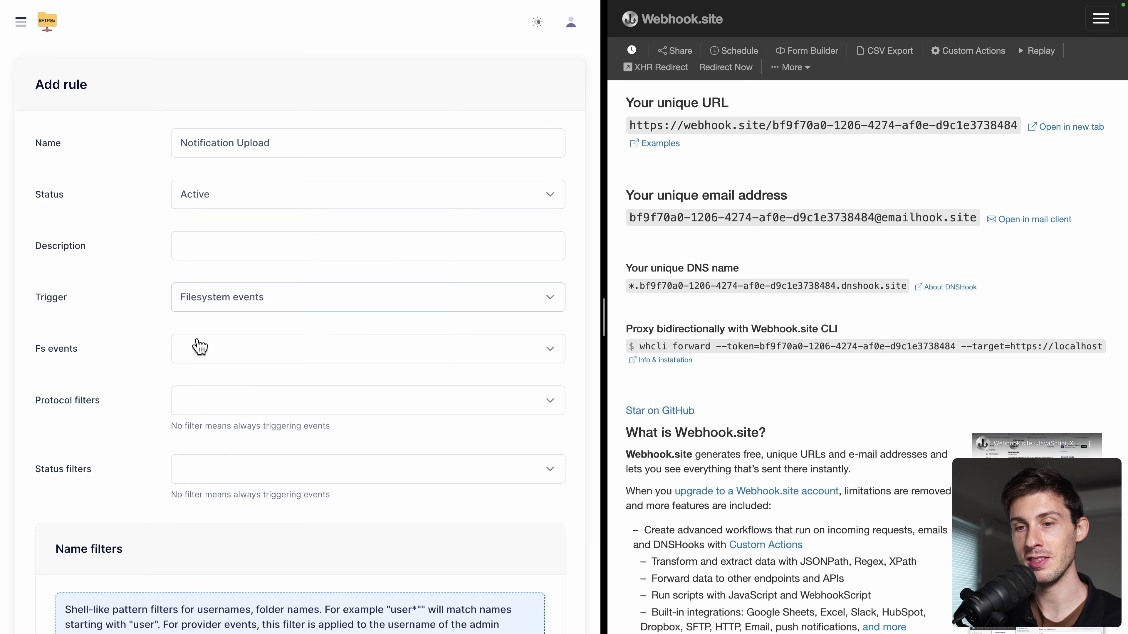
{"action": "left_click", "coordinate": [214, 355]}
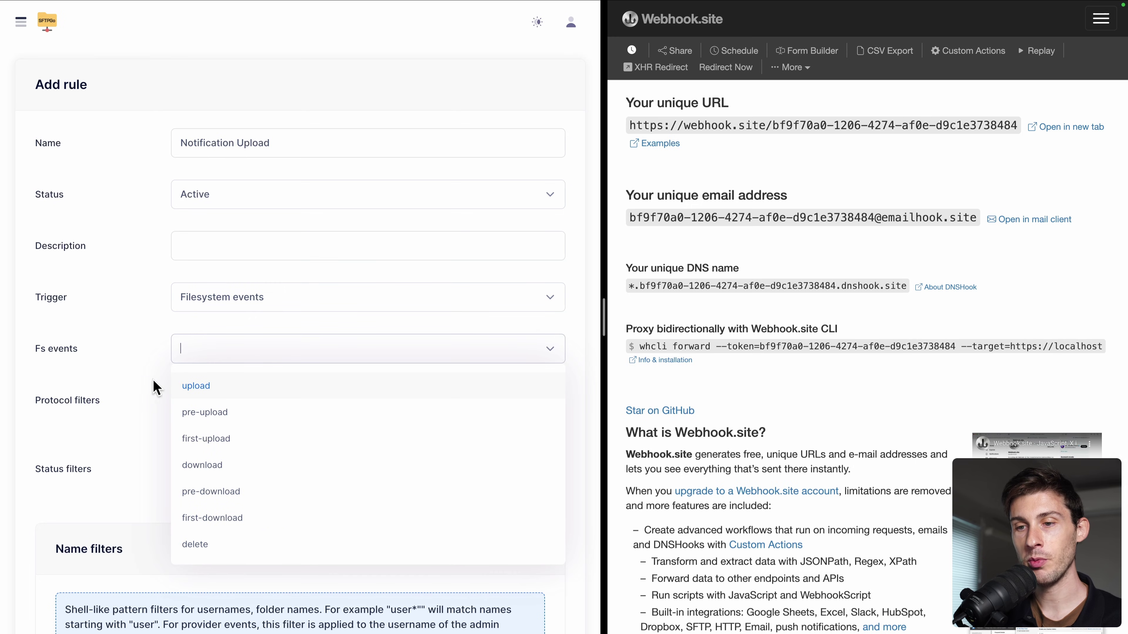
{"action": "left_click", "coordinate": [227, 394]}
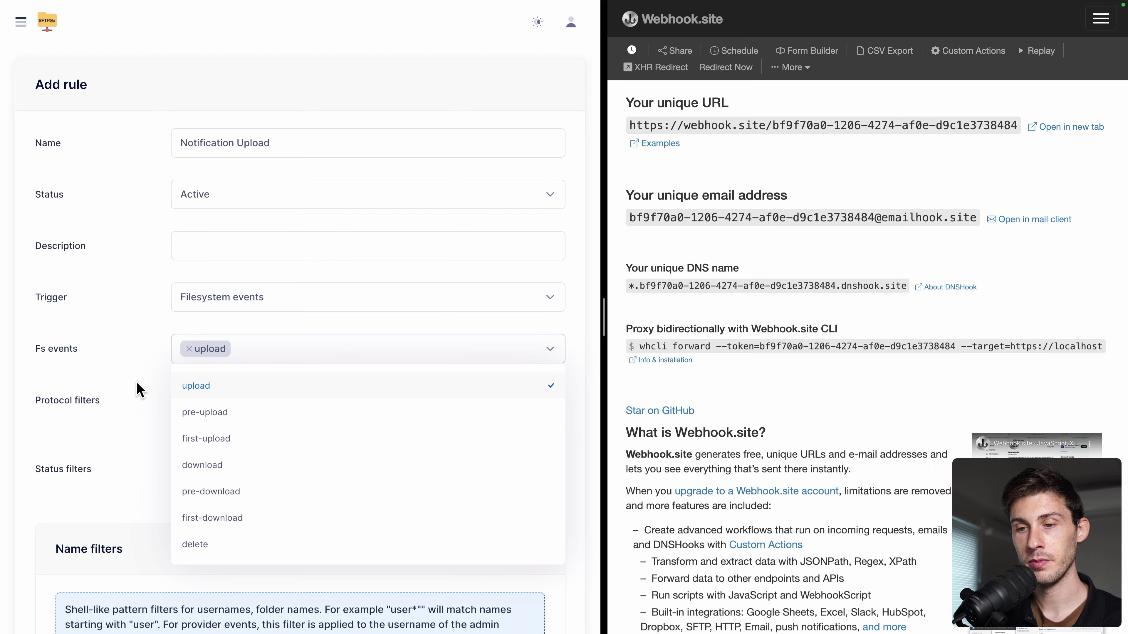
{"action": "scroll", "coordinate": [284, 479], "scroll_direction": "down", "scroll_amount": 2}
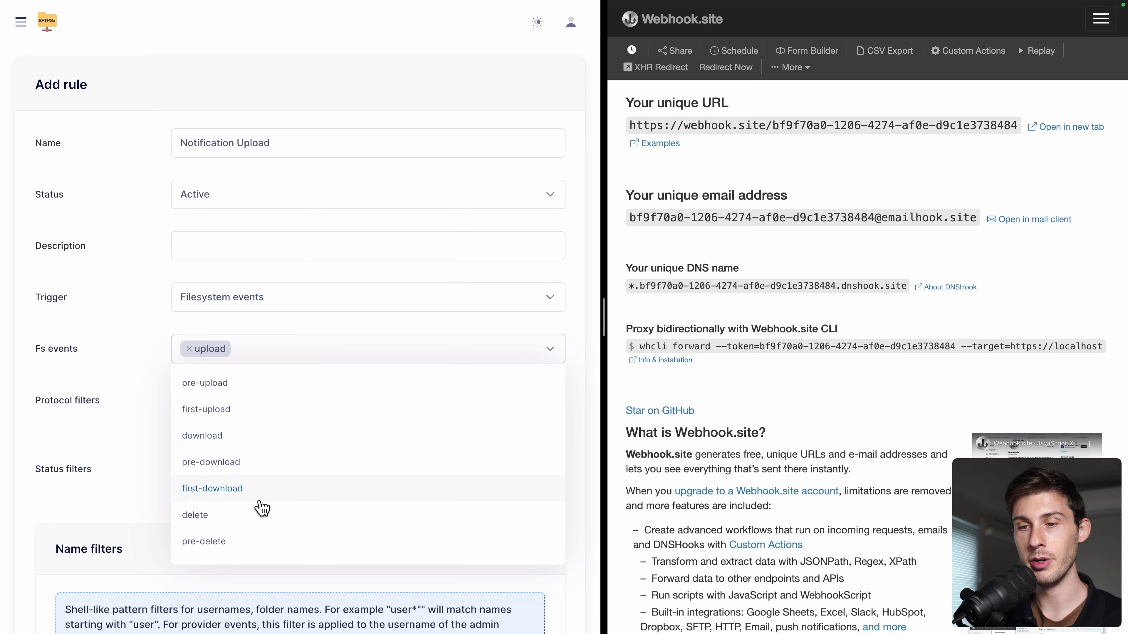
{"action": "scroll", "coordinate": [262, 522], "scroll_direction": "up", "scroll_amount": 1}
{"action": "left_click", "coordinate": [131, 395]}
{"action": "scroll", "coordinate": [132, 394], "scroll_direction": "down", "scroll_amount": 2}
{"action": "scroll", "coordinate": [132, 394], "scroll_direction": "down", "scroll_amount": 4}
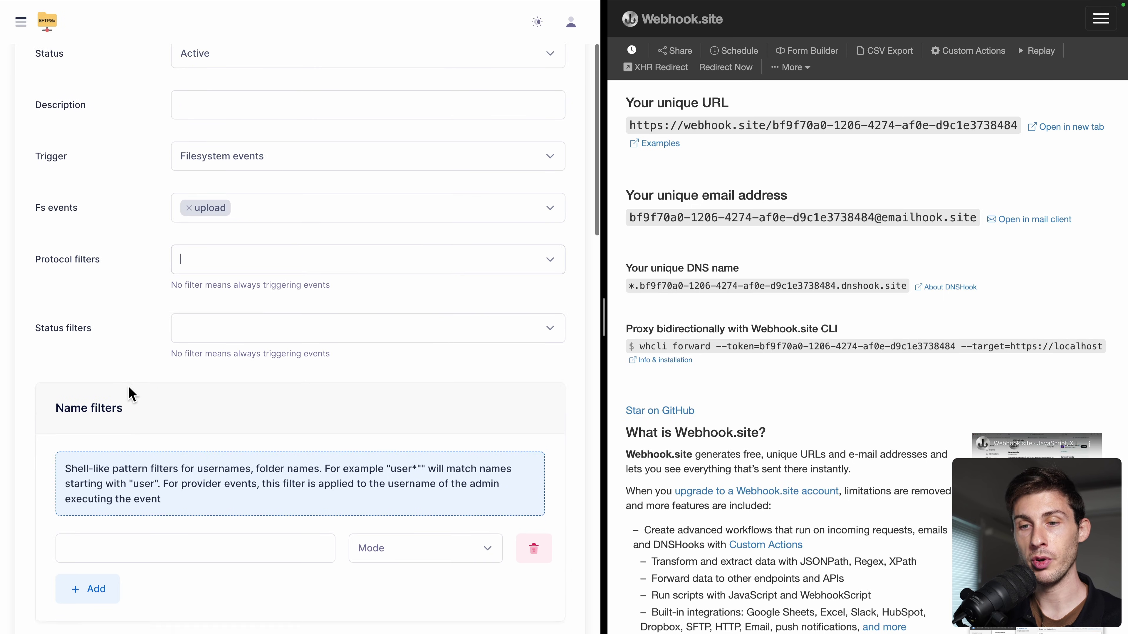
{"action": "scroll", "coordinate": [129, 385], "scroll_direction": "down", "scroll_amount": 1}
{"action": "scroll", "coordinate": [128, 385], "scroll_direction": "down", "scroll_amount": 4}
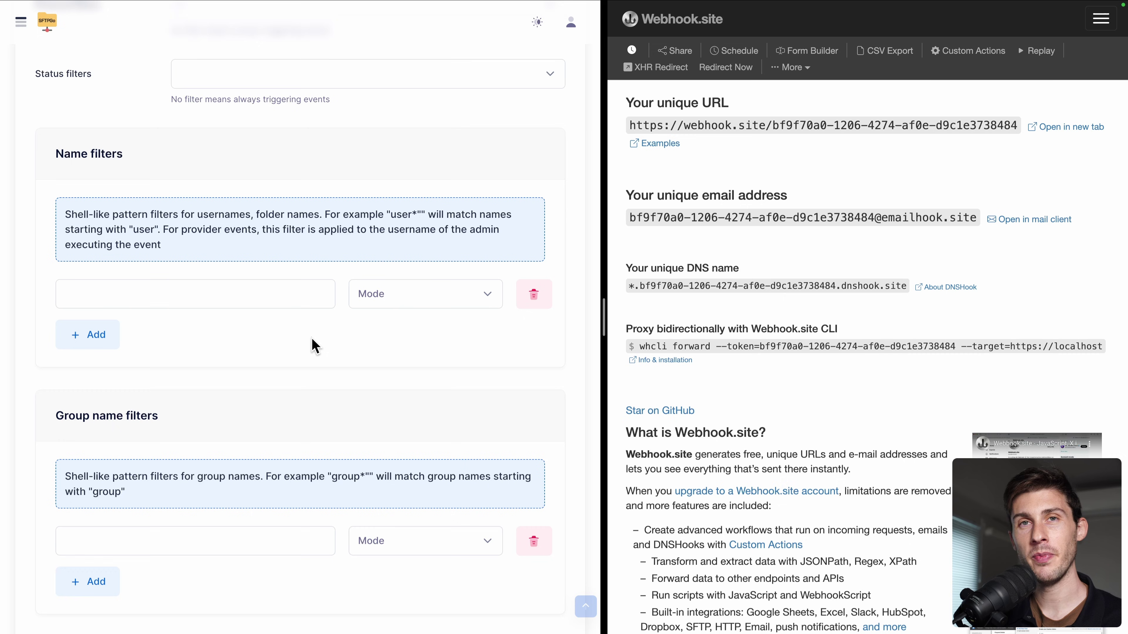
{"action": "scroll", "coordinate": [314, 346], "scroll_direction": "down", "scroll_amount": 19}
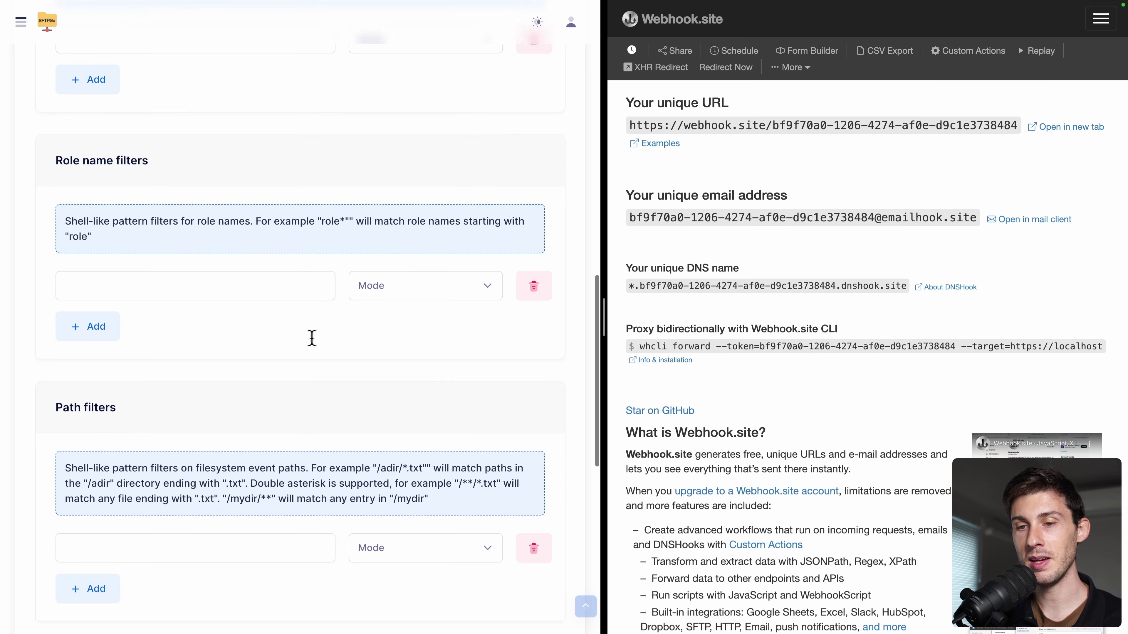
{"action": "scroll", "coordinate": [312, 339], "scroll_direction": "down", "scroll_amount": 8}
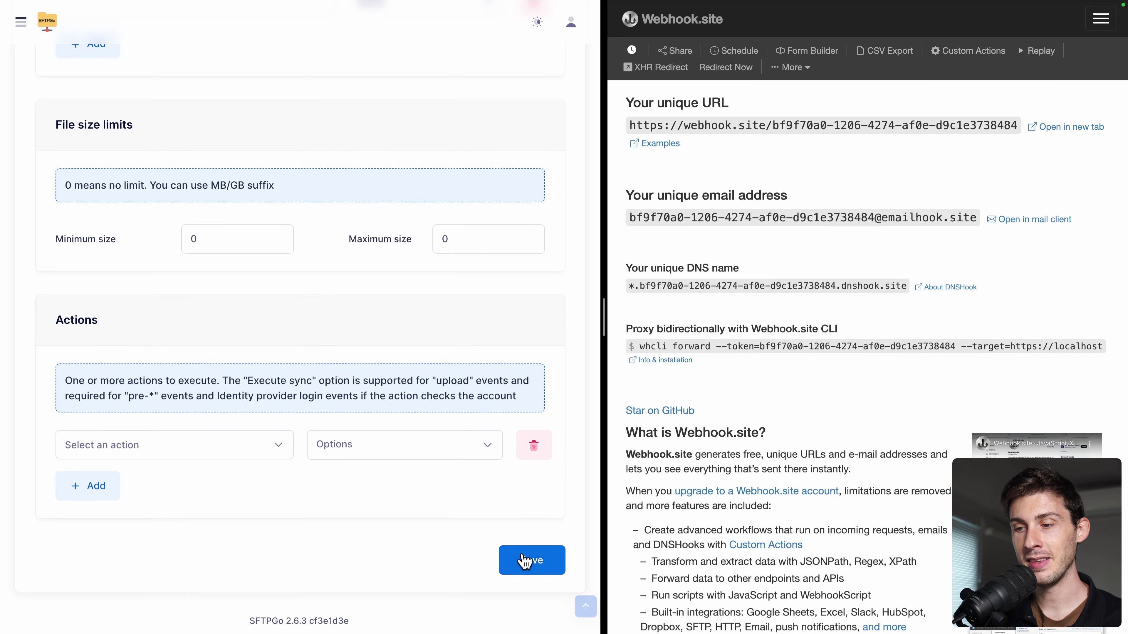
Step: Choose Webhook Notification as the rule's action, then save the Notification Upload rule
{"action": "left_click", "coordinate": [525, 561]}
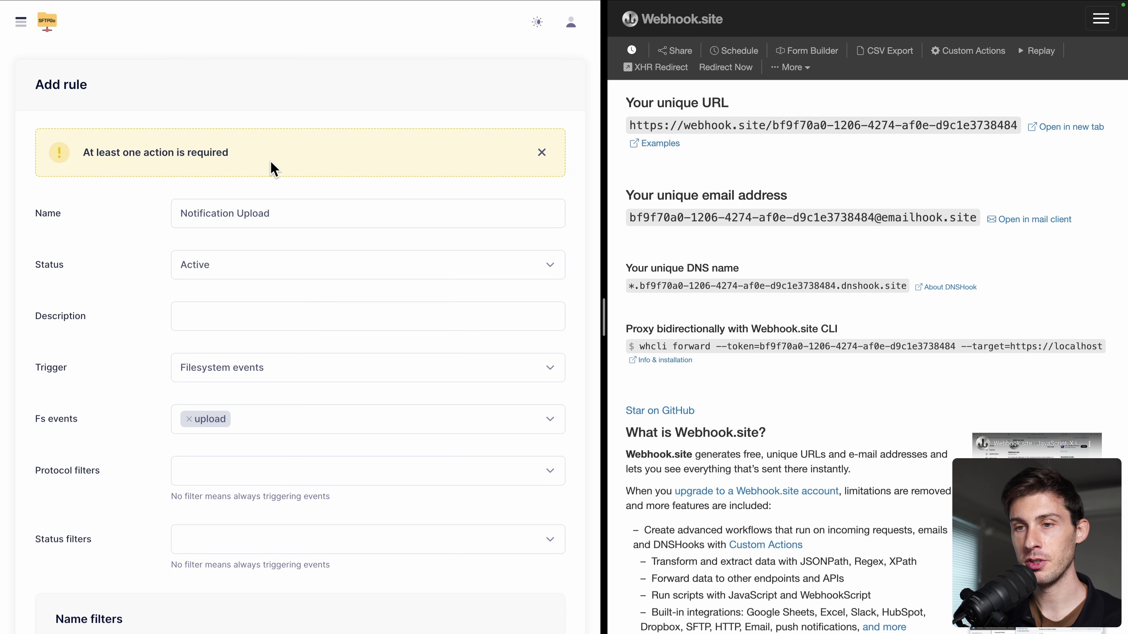
{"action": "scroll", "coordinate": [116, 422], "scroll_direction": "down", "scroll_amount": 18}
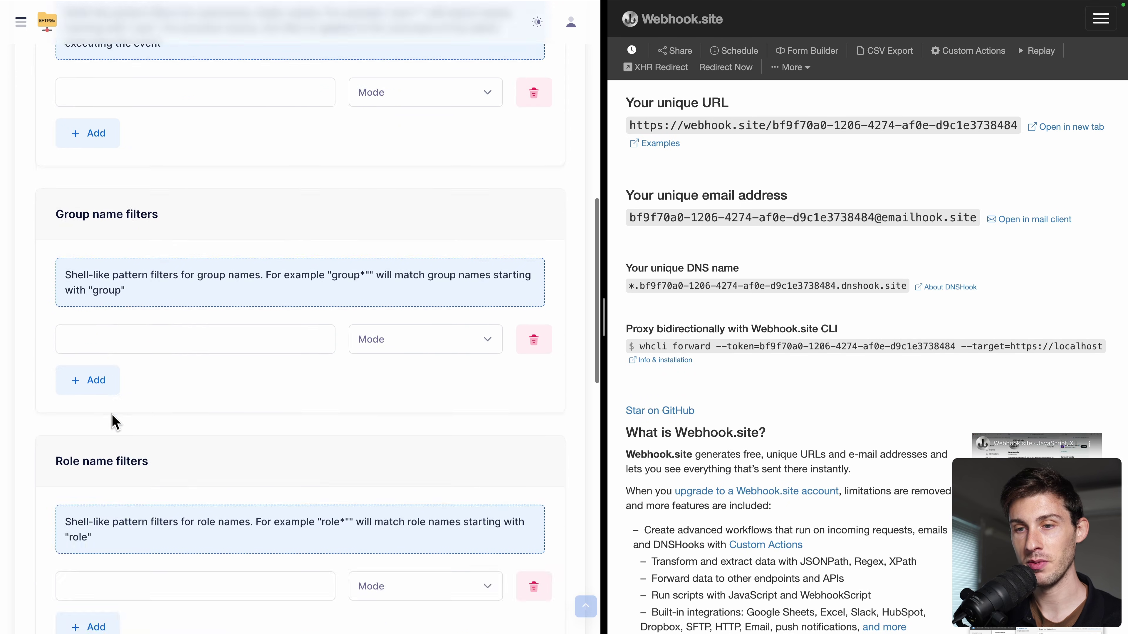
{"action": "scroll", "coordinate": [116, 422], "scroll_direction": "down", "scroll_amount": 18}
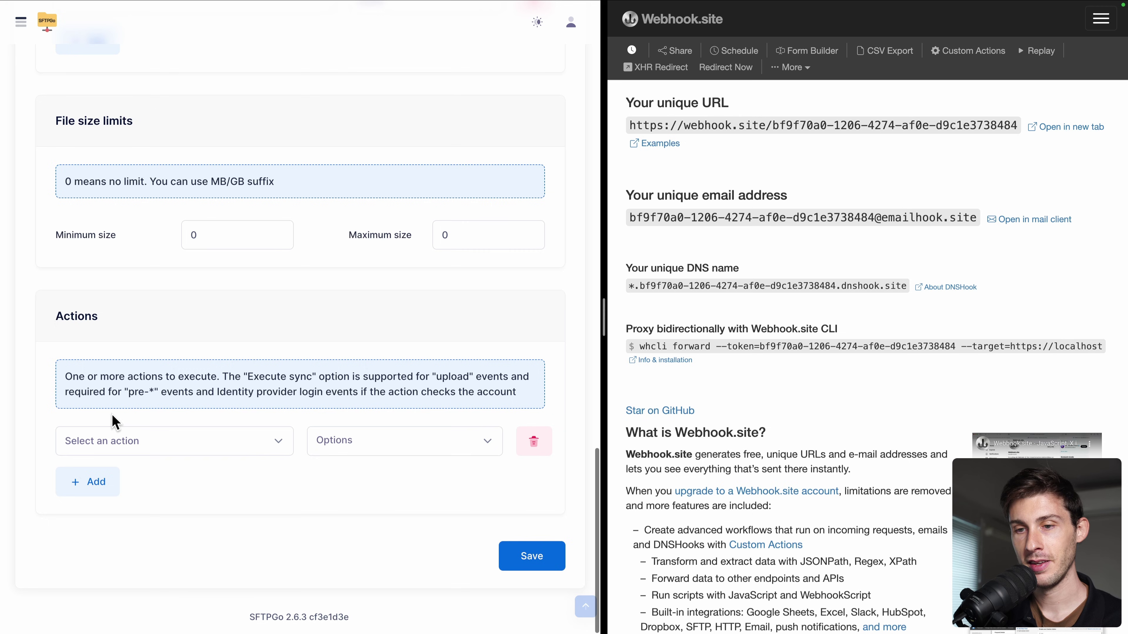
{"action": "left_click", "coordinate": [119, 450]}
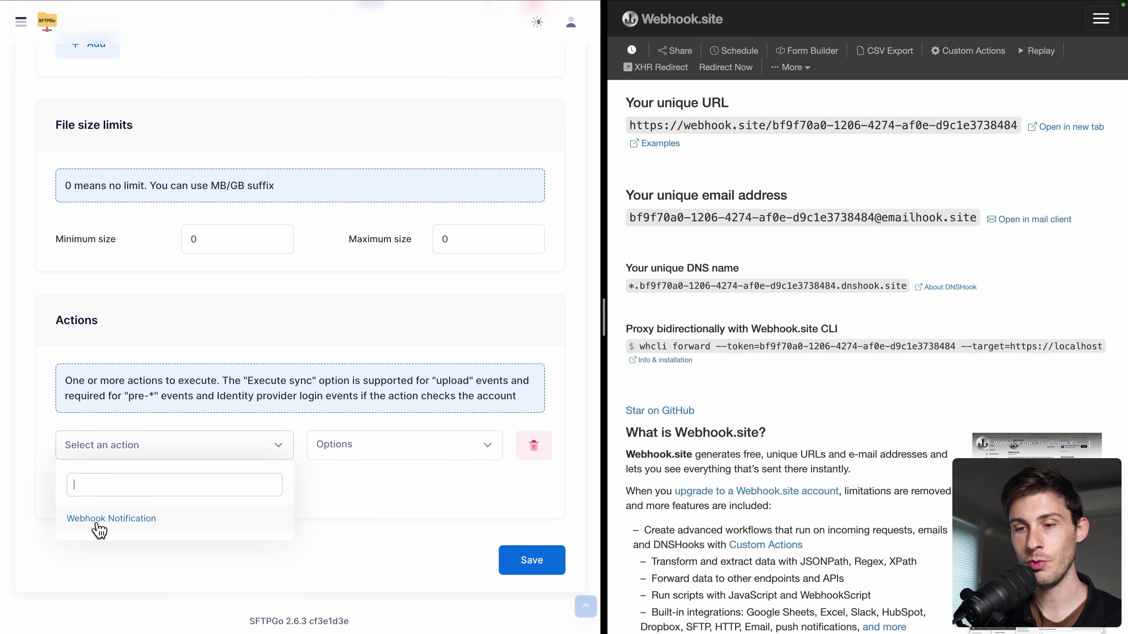
{"action": "left_click", "coordinate": [102, 530]}
{"action": "left_click", "coordinate": [334, 461]}
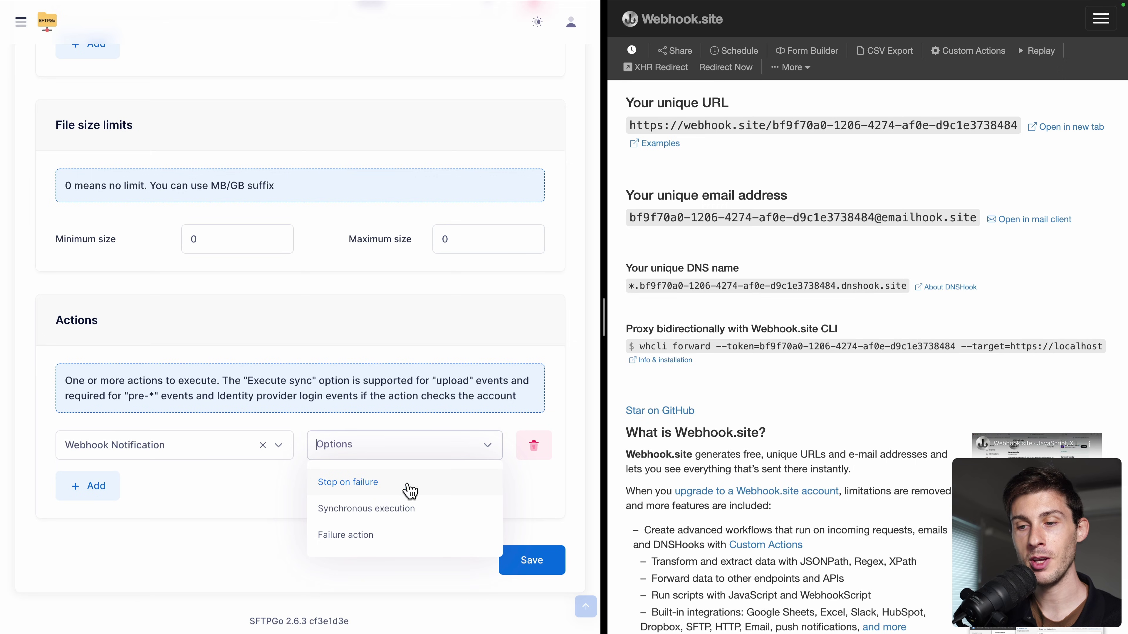
{"action": "left_click", "coordinate": [261, 516]}
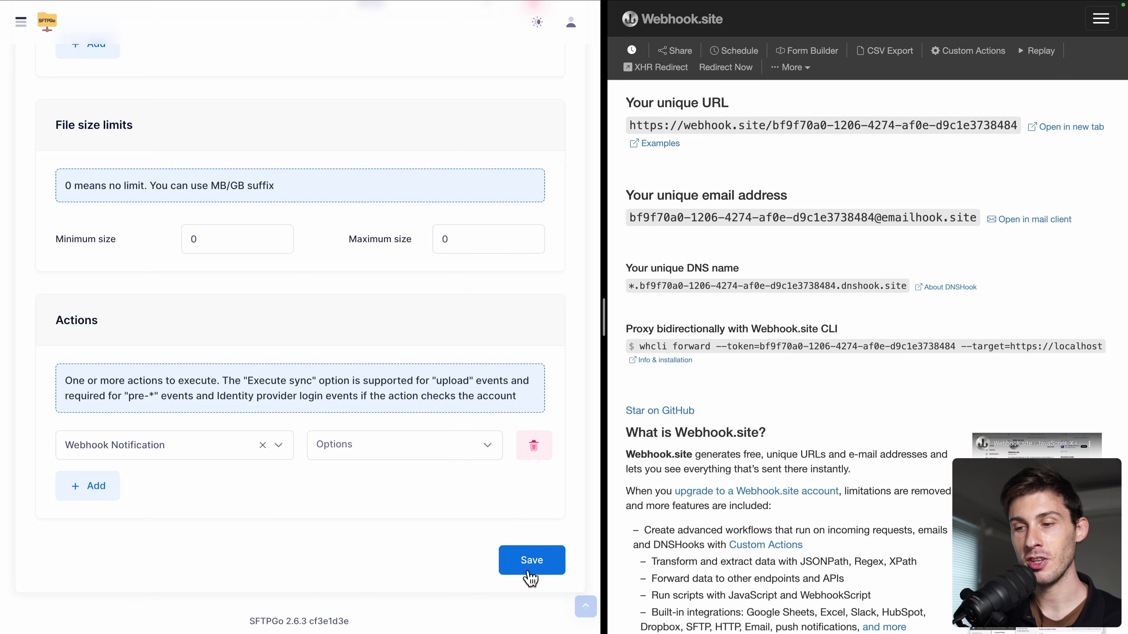
{"action": "left_click", "coordinate": [532, 576]}
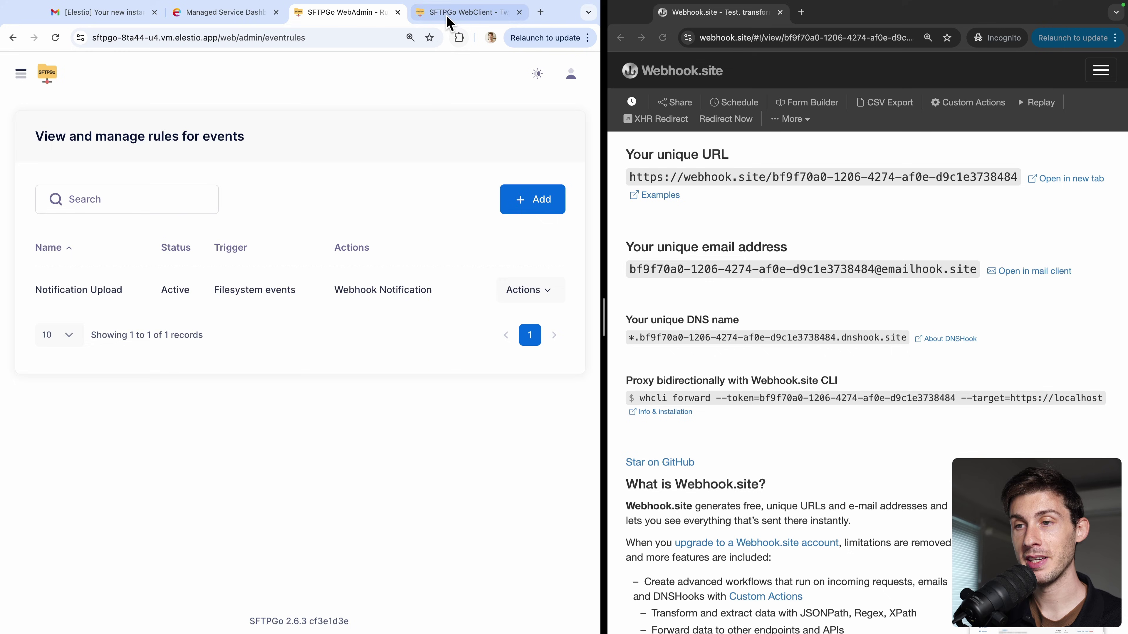
Step: In the WebClient, upload the file elestiobg.jpg to the Home folder
{"action": "left_click", "coordinate": [449, 13]}
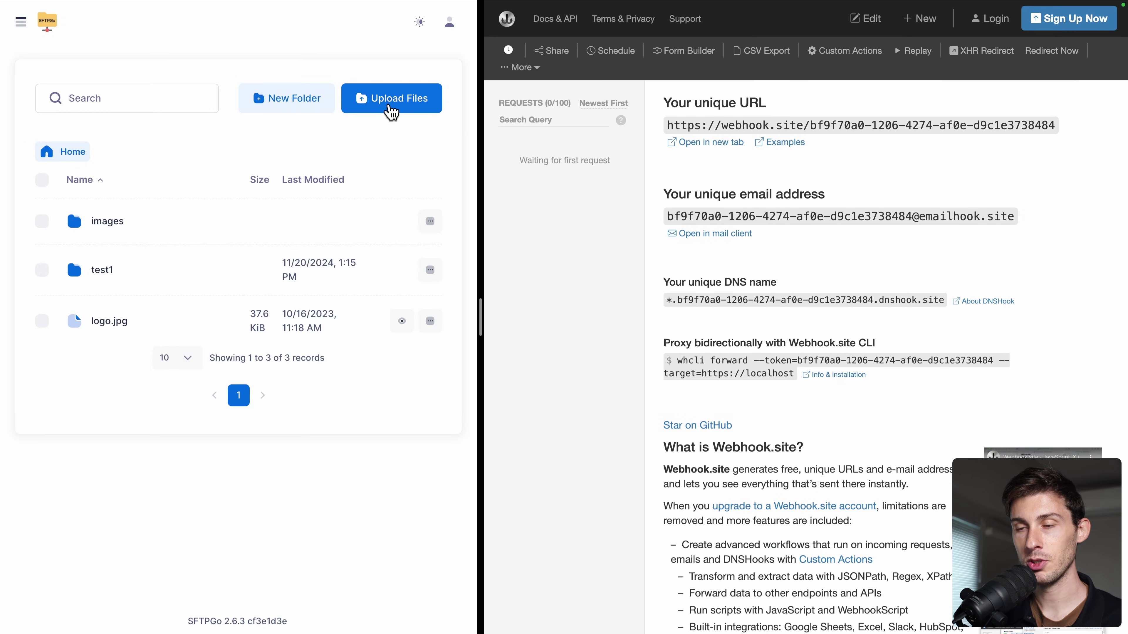
{"action": "left_click", "coordinate": [392, 102]}
{"action": "left_click", "coordinate": [208, 314]}
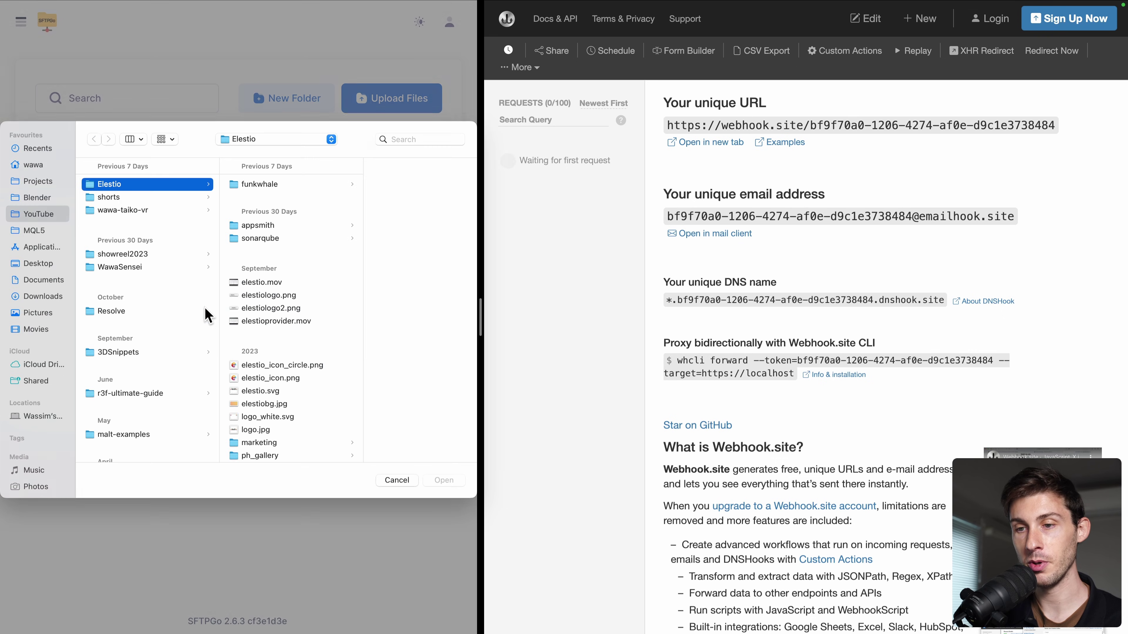
{"action": "left_click", "coordinate": [264, 404]}
{"action": "left_click", "coordinate": [445, 480]}
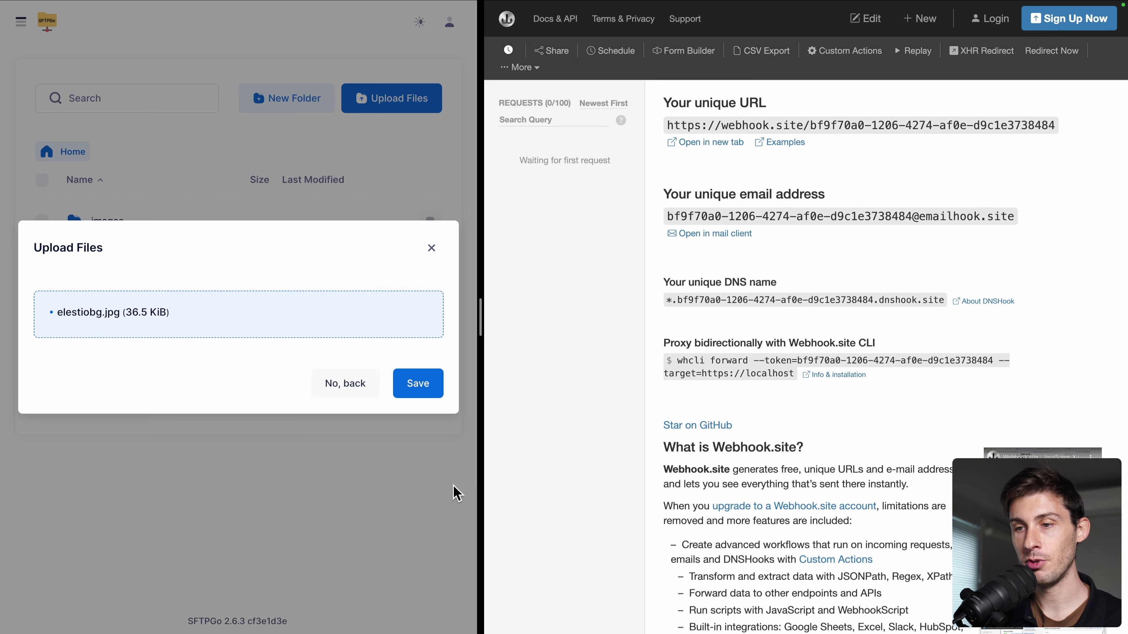
{"action": "left_click", "coordinate": [412, 391]}
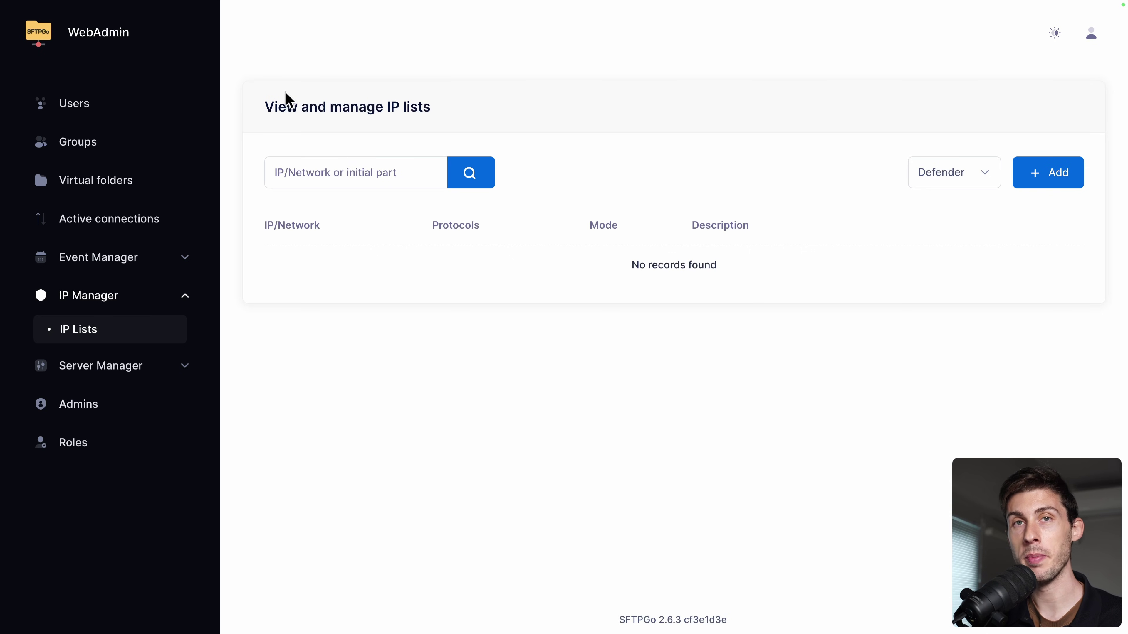
Step: Open the Users page and select the server host in the address bar
{"action": "left_click", "coordinate": [106, 109]}
{"action": "left_click_drag", "start_coordinate": [120, 38], "coordinate": [247, 39]}
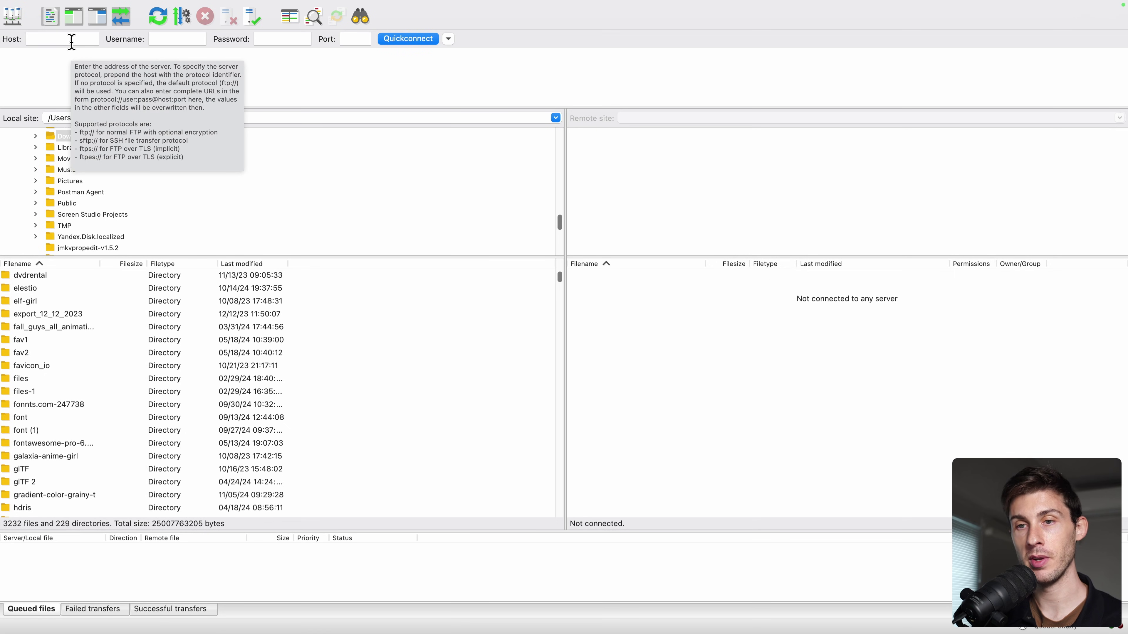
Step: Quickconnect FileZilla to the pasted SFTPGo host with the user's credentials, then select test1
{"action": "left_click", "coordinate": [72, 41]}
{"action": "key", "text": "super+v"}
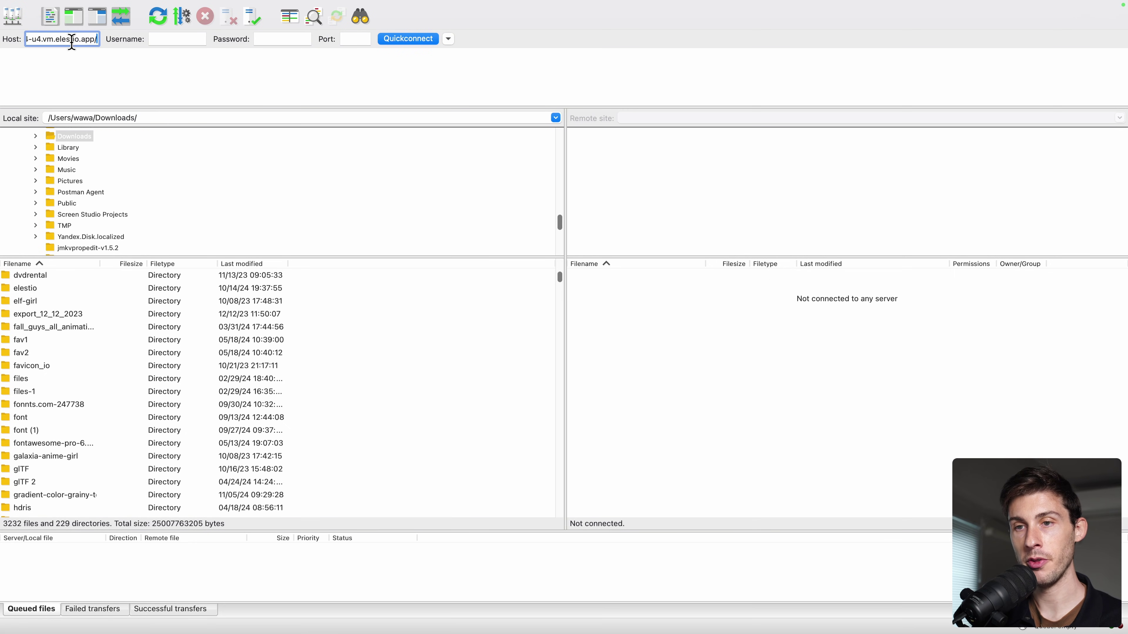
{"action": "left_click", "coordinate": [165, 38]}
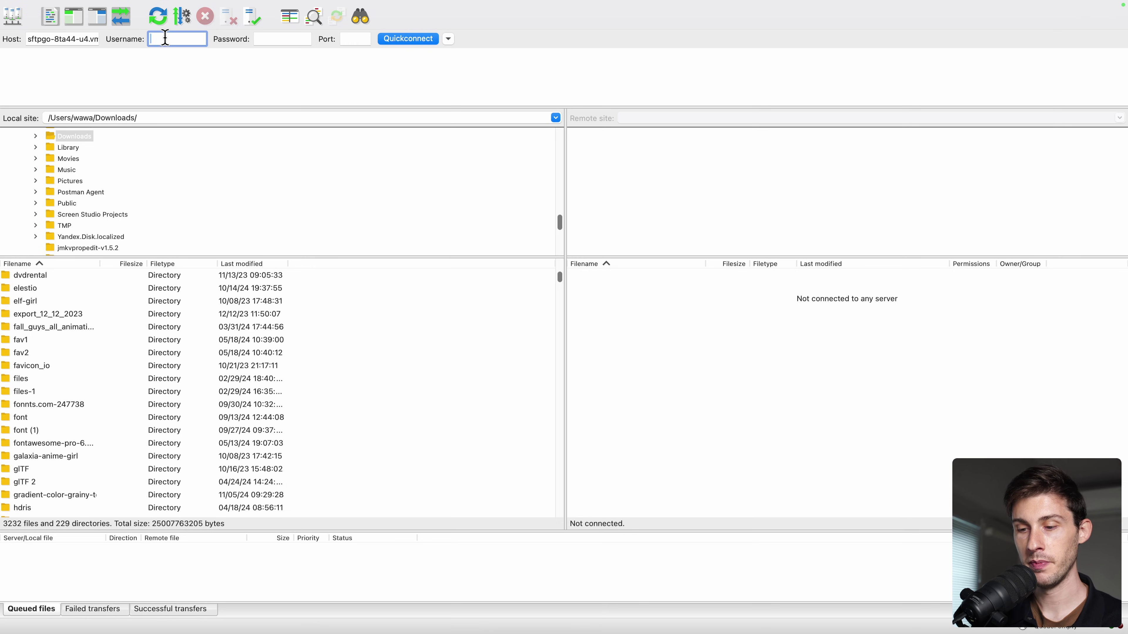
{"action": "key", "text": "Tab"}
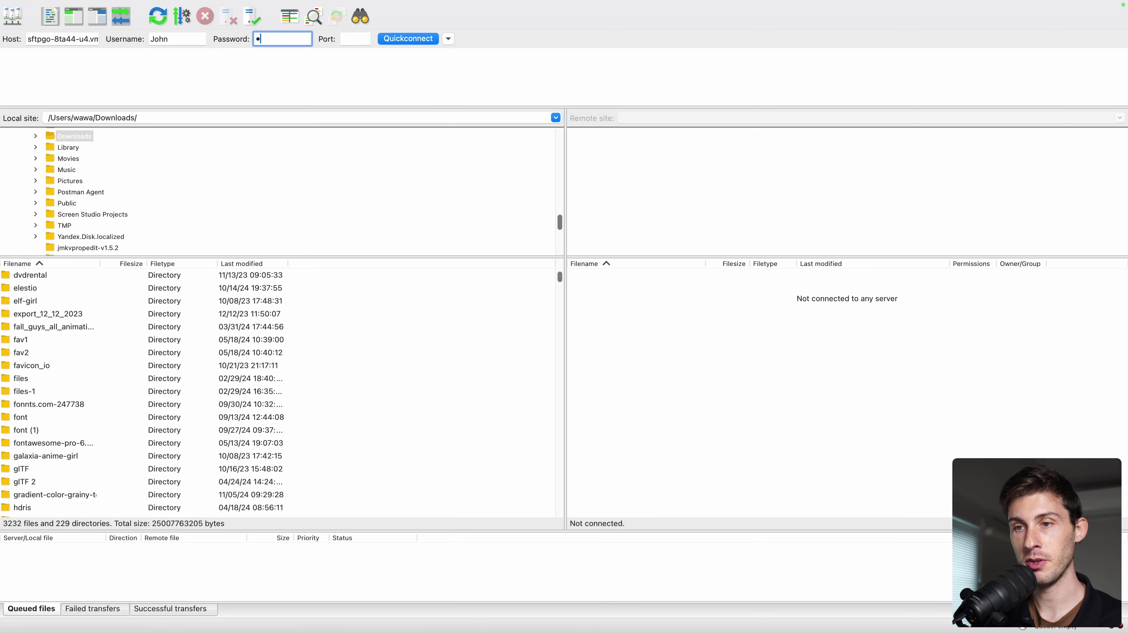
{"action": "left_click", "coordinate": [68, 39]}
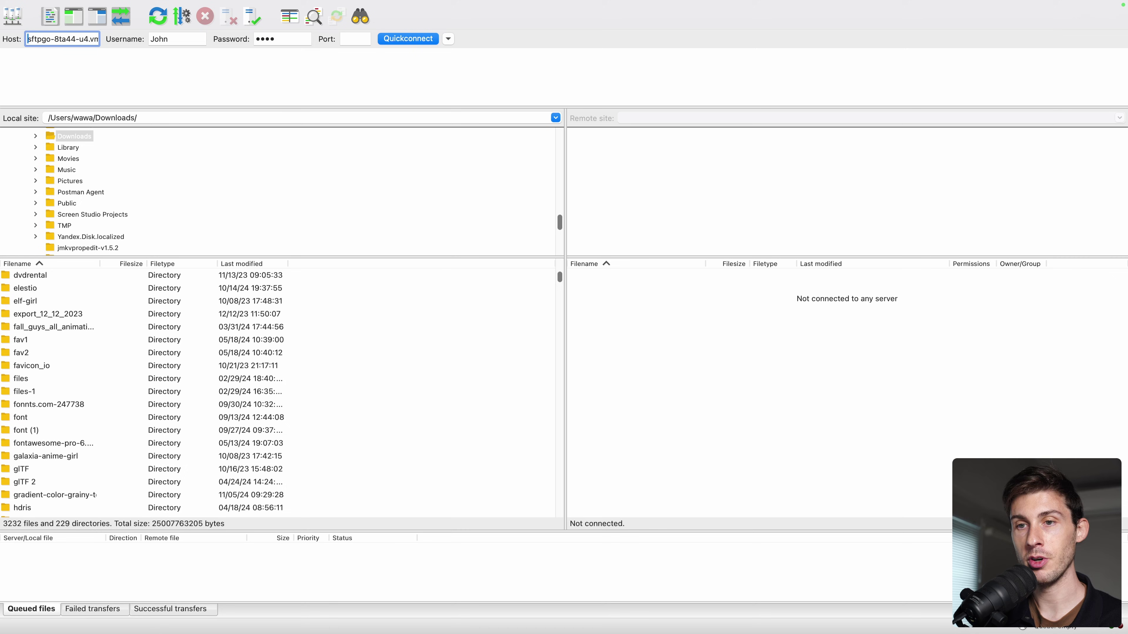
{"action": "key", "text": "Return"}
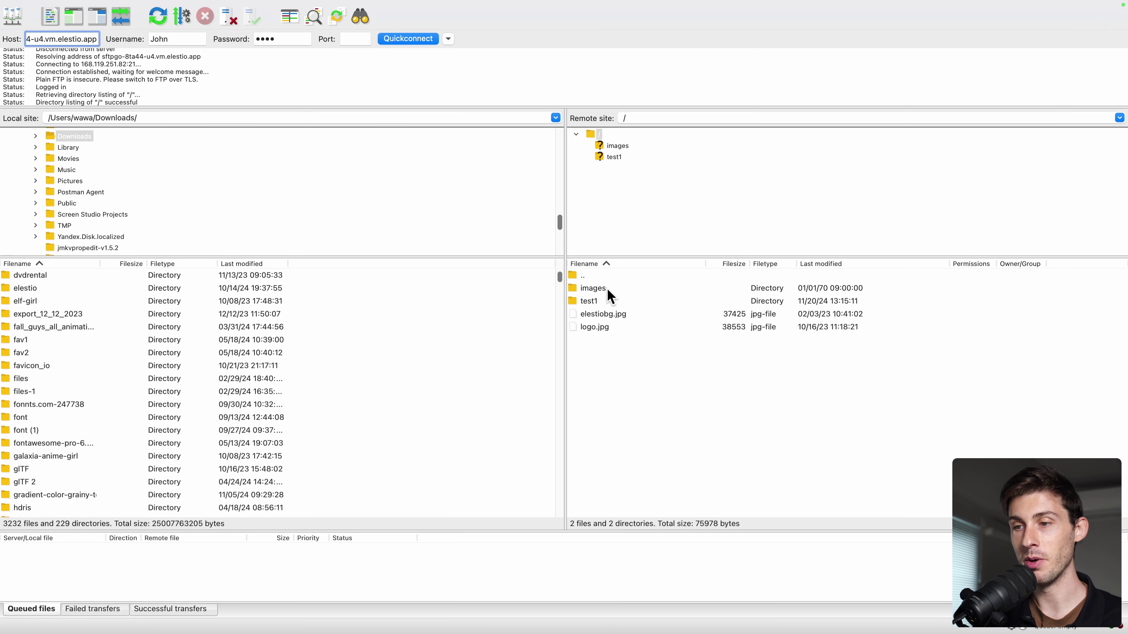
{"action": "left_click", "coordinate": [619, 303]}
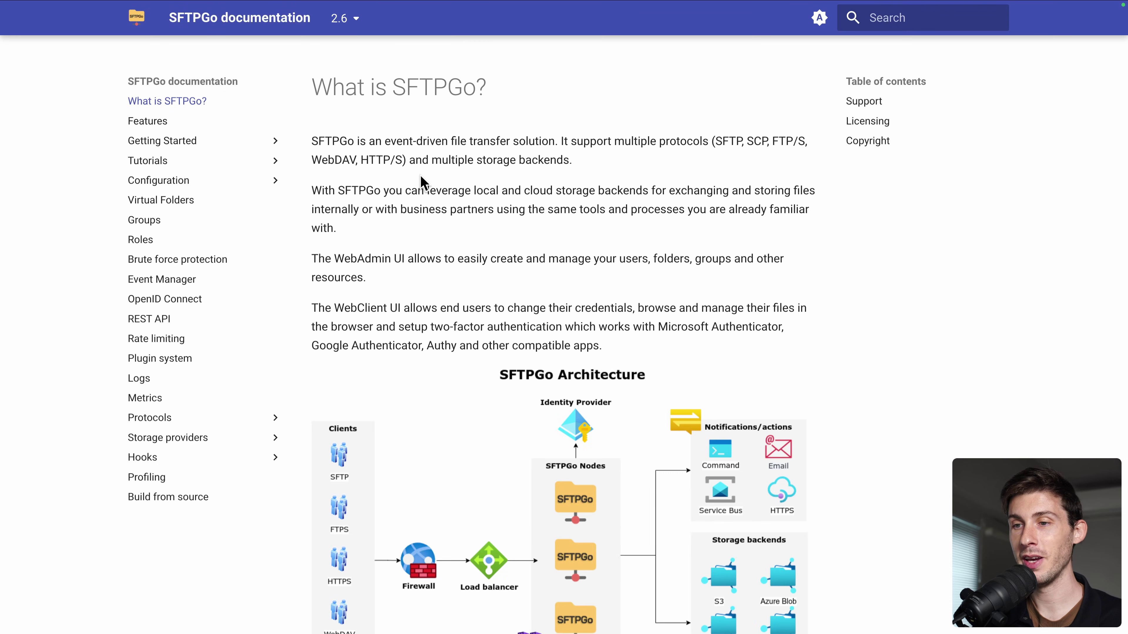
{"action": "scroll", "coordinate": [421, 174], "scroll_direction": "down", "scroll_amount": 10}
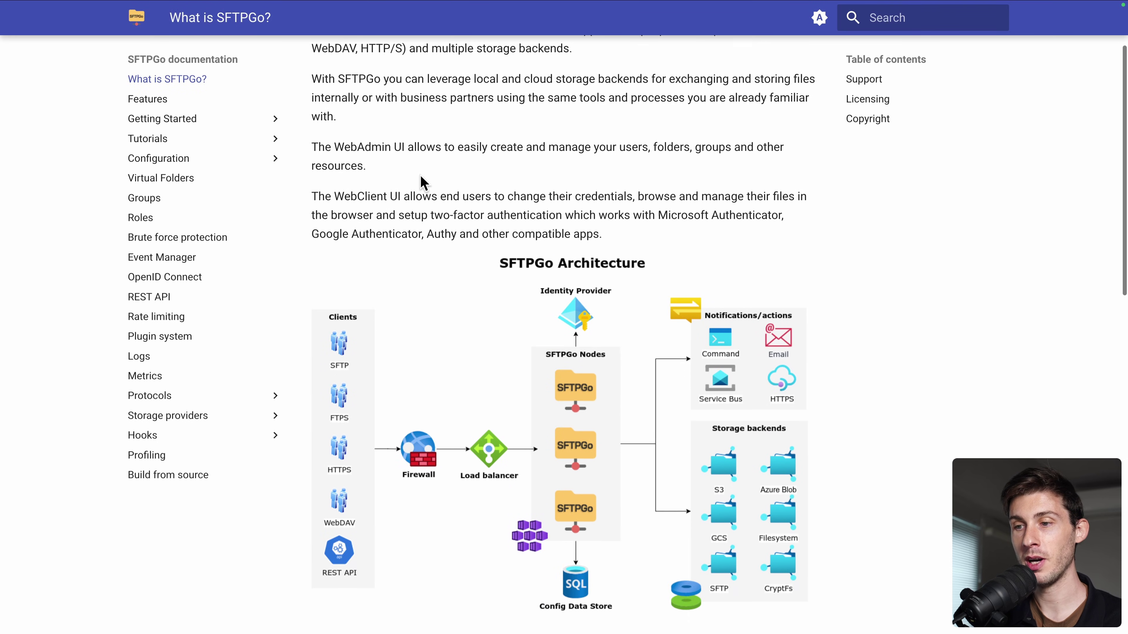
{"action": "scroll", "coordinate": [421, 175], "scroll_direction": "down", "scroll_amount": 11}
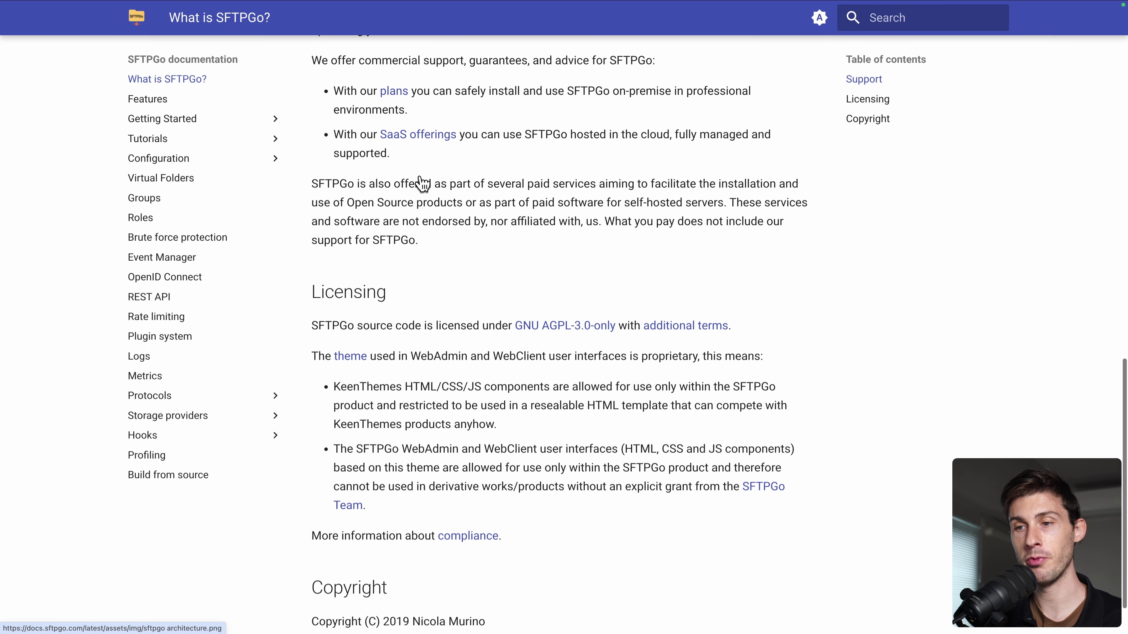